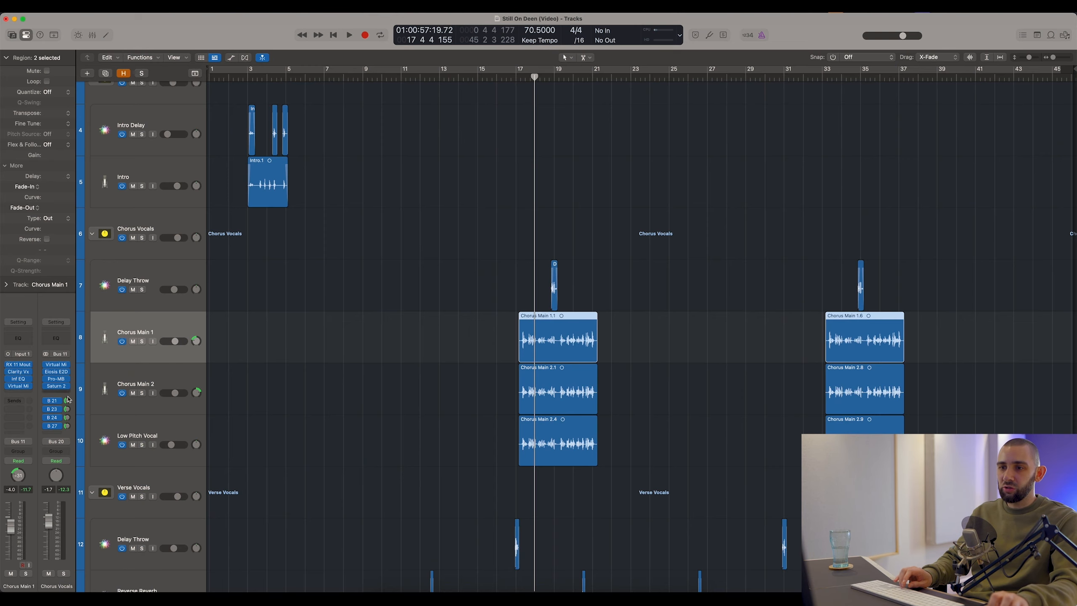
Mute the Low Pitch Vocal track, select Chorus Main 1 and play the chorus from bar 17
{"action": "scroll", "coordinate": [153, 546], "scroll_direction": "down", "scroll_amount": 5}
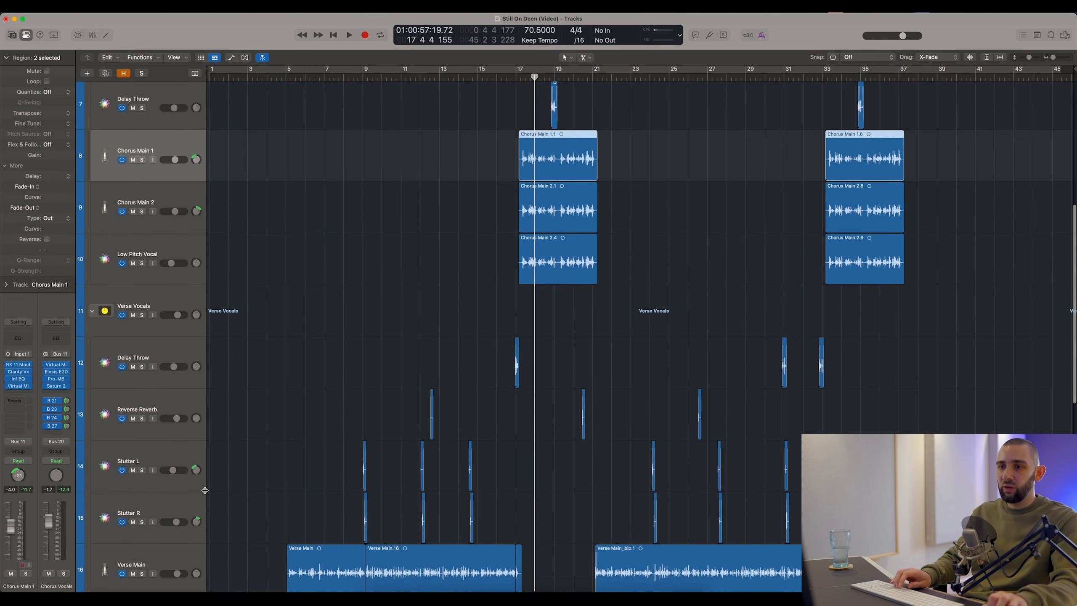
{"action": "scroll", "coordinate": [154, 546], "scroll_direction": "up", "scroll_amount": 2}
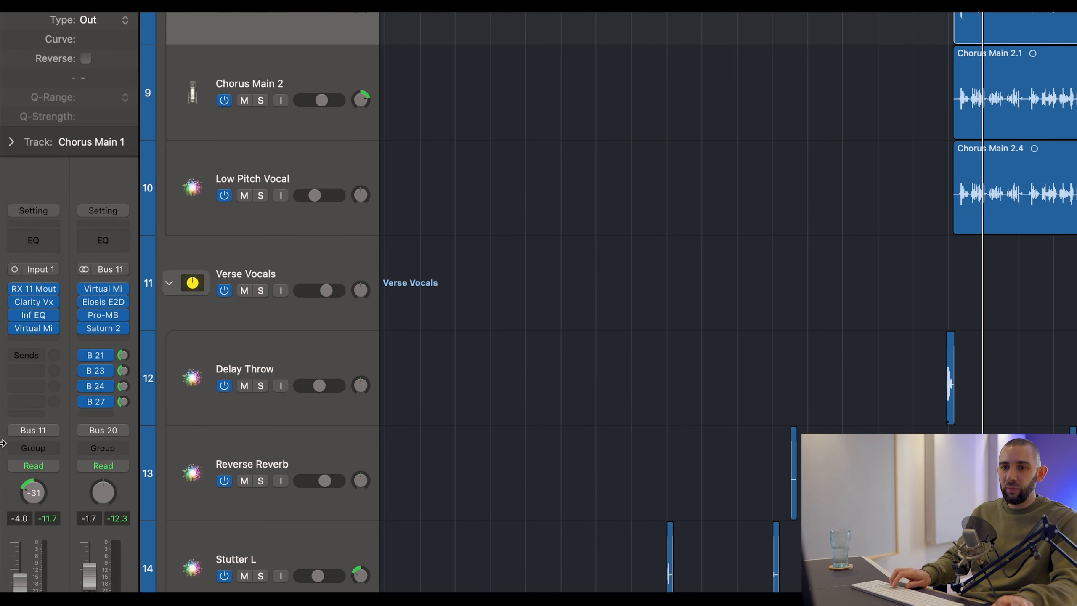
{"action": "key", "text": "Down"}
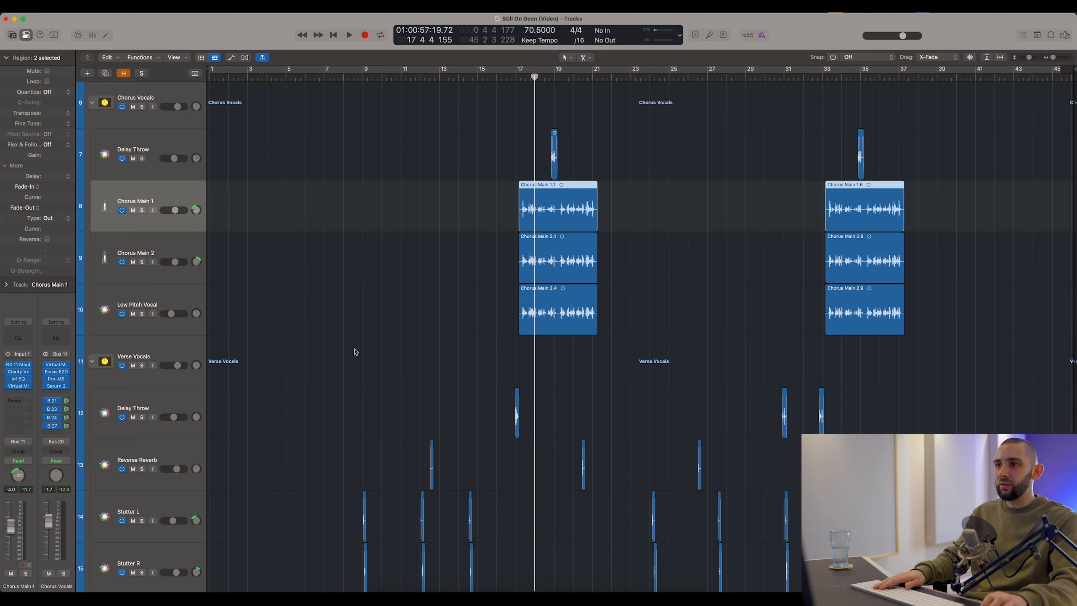
{"action": "scroll", "coordinate": [510, 149], "scroll_direction": "up", "scroll_amount": 5}
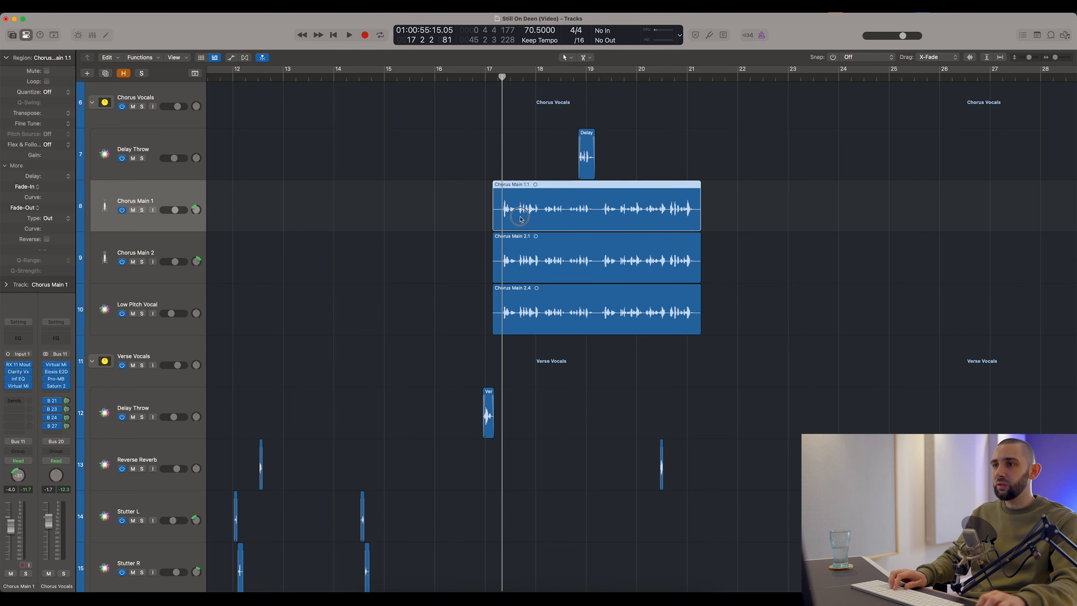
{"action": "left_click", "coordinate": [511, 314]}
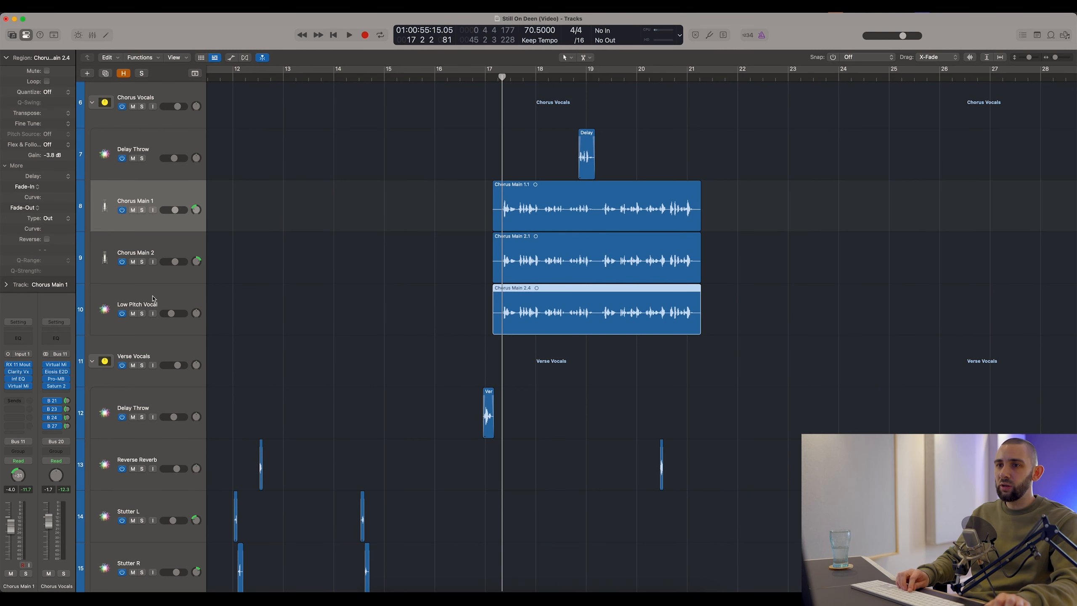
{"action": "left_click", "coordinate": [154, 298]}
{"action": "left_click", "coordinate": [132, 314]}
{"action": "left_click", "coordinate": [505, 93]}
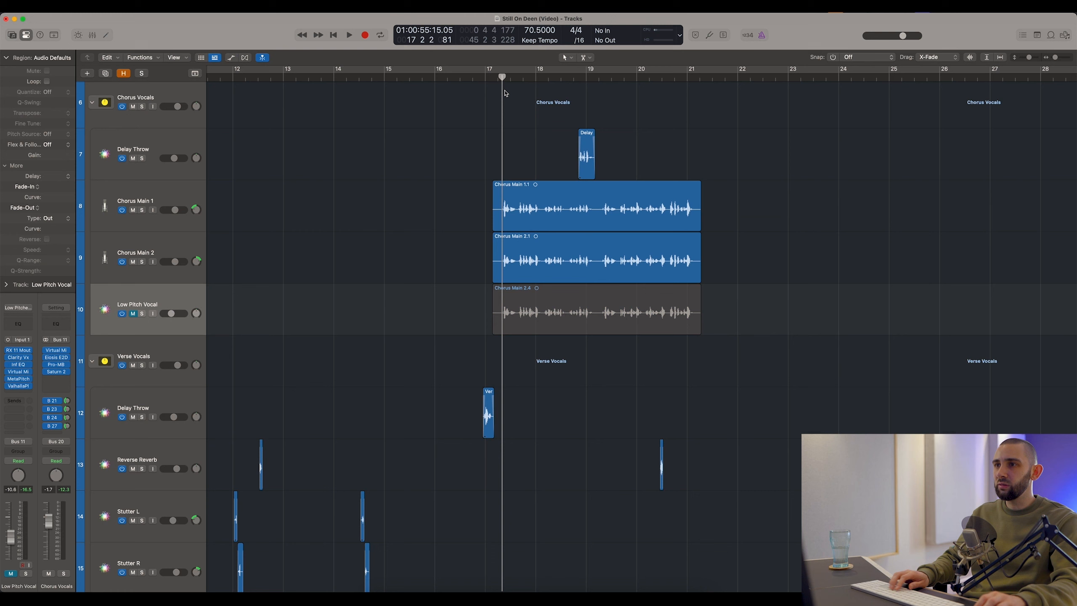
{"action": "left_click", "coordinate": [141, 195]}
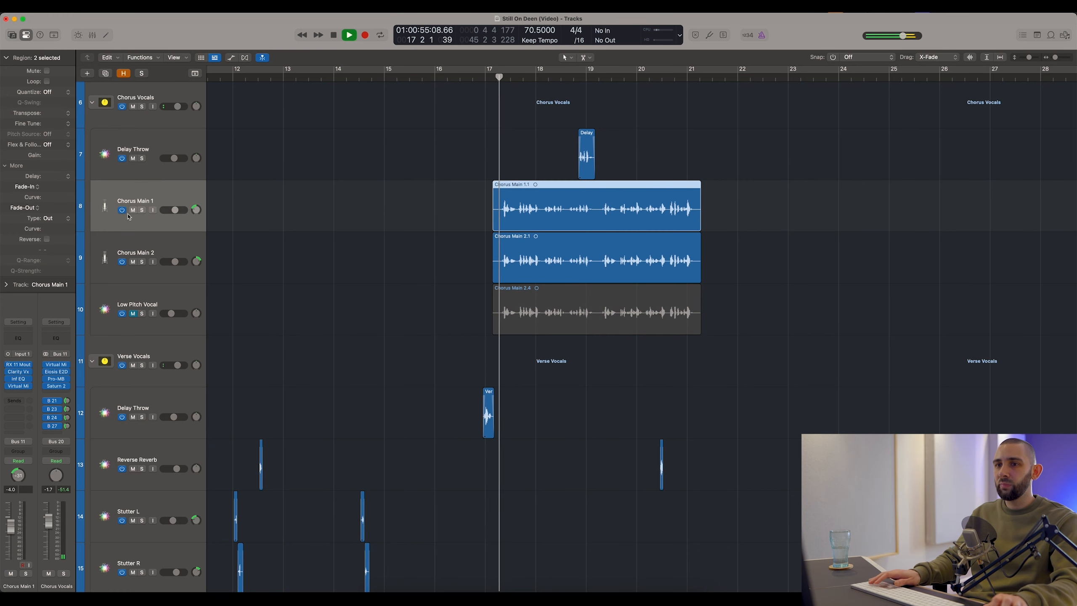
Inspect the Virtual Mix Rack, Eiosis E2Deesser and Pro-MB inserts on the Chorus Vocals bus during playback, closing each afterward
{"action": "left_click", "coordinate": [57, 365]}
{"action": "left_click_drag", "start_coordinate": [428, 113], "coordinate": [687, 157]}
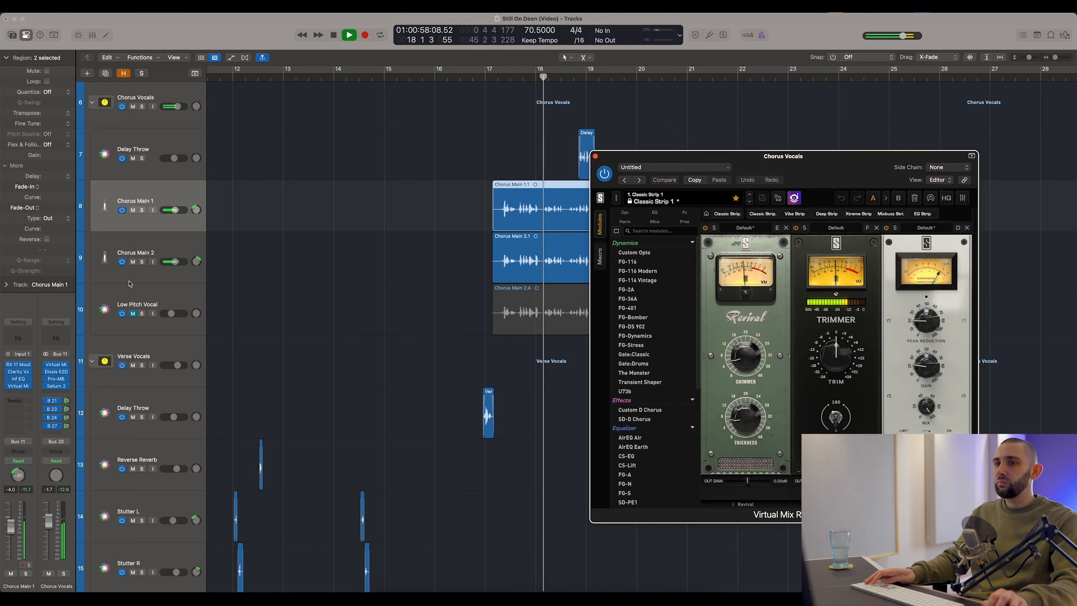
{"action": "left_click", "coordinate": [58, 372]}
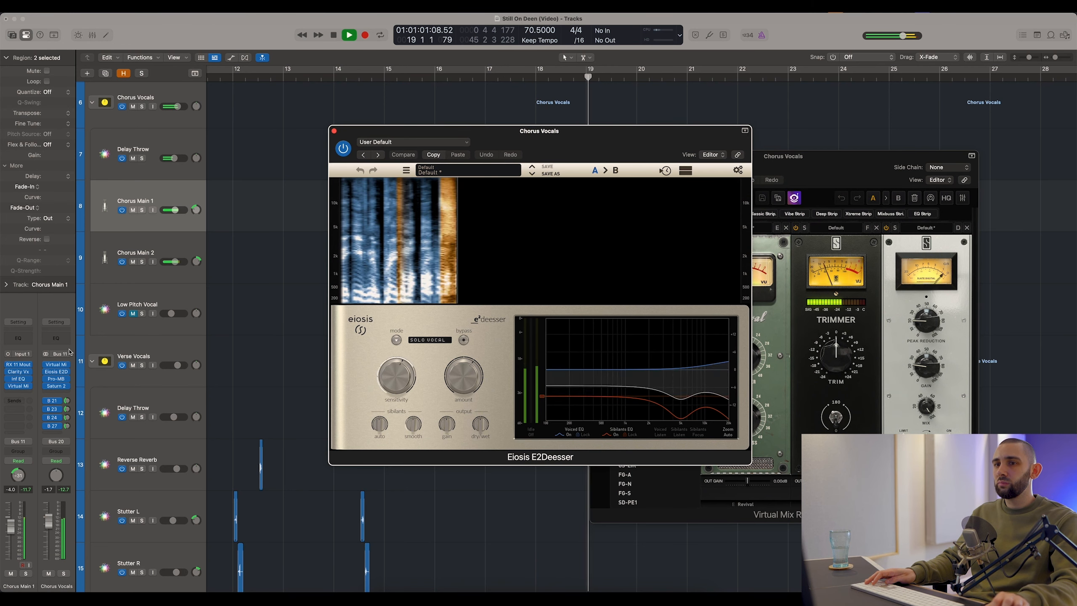
{"action": "left_click", "coordinate": [56, 378]}
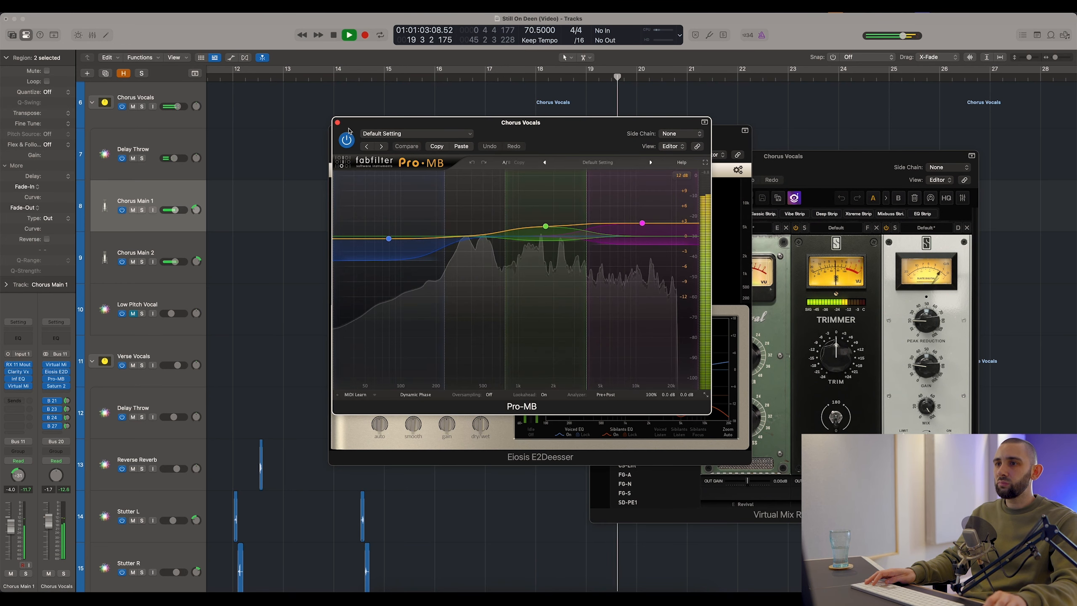
{"action": "left_click", "coordinate": [337, 122]}
{"action": "left_click", "coordinate": [335, 130]}
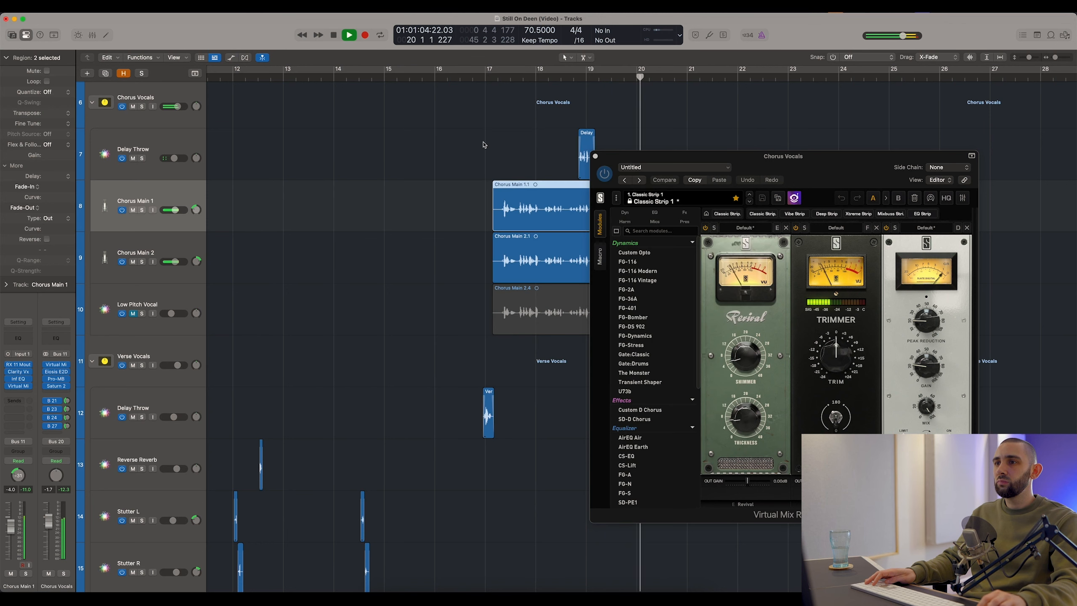
{"action": "left_click", "coordinate": [594, 156]}
Open Saturn 2 on the Chorus Vocals bus and reposition its window clear of the Chorus Main 1 region
{"action": "left_click", "coordinate": [49, 386]}
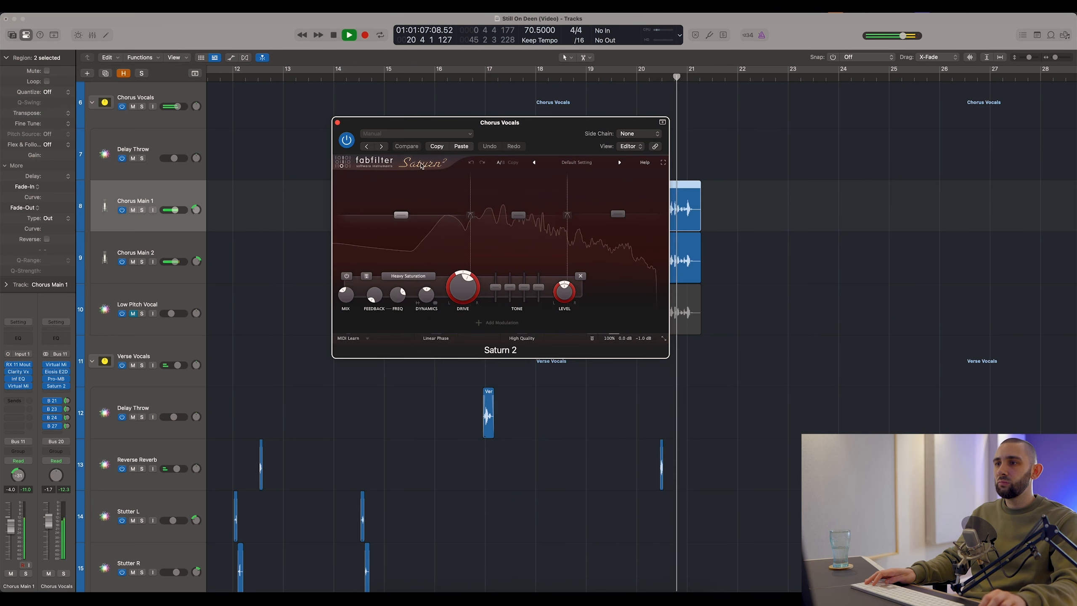
{"action": "left_click_drag", "start_coordinate": [401, 127], "coordinate": [537, 250]}
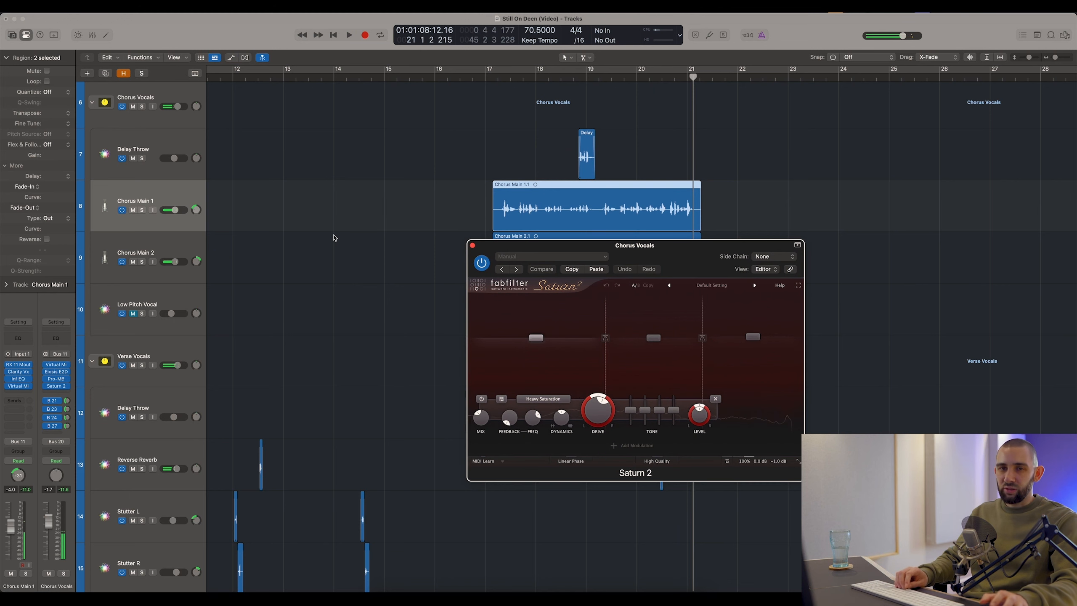
{"action": "left_click_drag", "start_coordinate": [468, 243], "coordinate": [429, 266]}
Compare the channel strips of the Chorus Main 1, Chorus Main 2 and Verse Main tracks
{"action": "scroll", "coordinate": [401, 214], "scroll_direction": "down", "scroll_amount": 3}
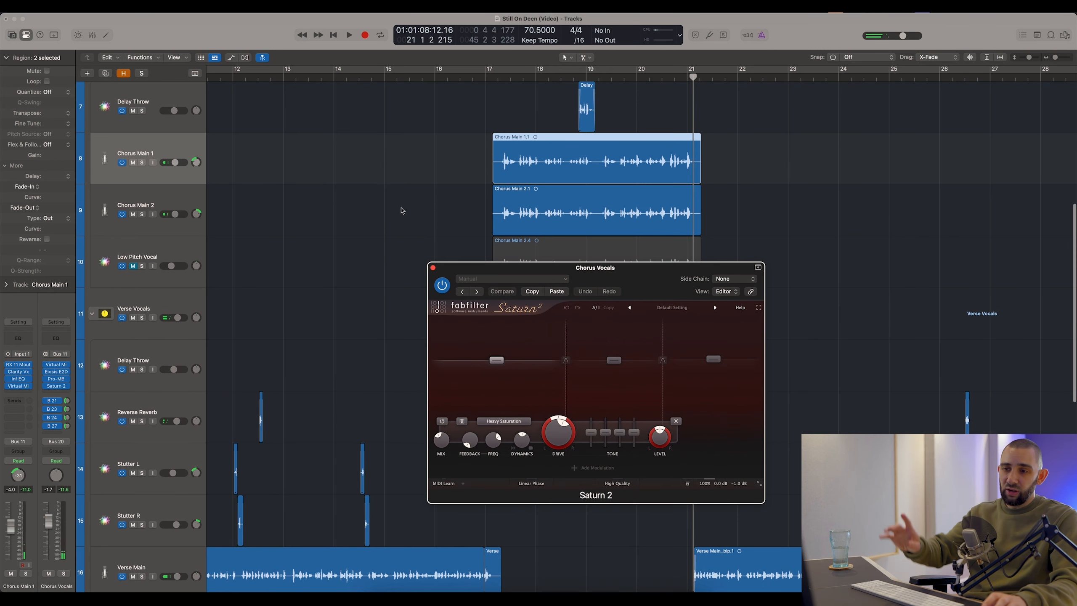
{"action": "scroll", "coordinate": [401, 214], "scroll_direction": "down", "scroll_amount": 2}
{"action": "scroll", "coordinate": [401, 214], "scroll_direction": "up", "scroll_amount": 5}
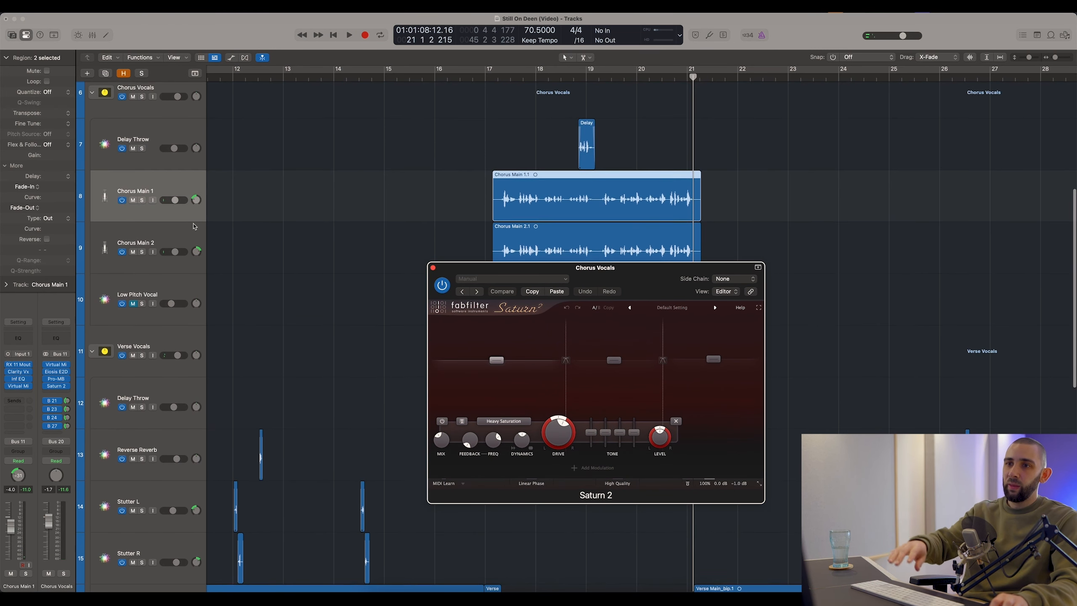
{"action": "left_click", "coordinate": [168, 240]}
{"action": "left_click", "coordinate": [167, 192]}
{"action": "scroll", "coordinate": [286, 382], "scroll_direction": "down", "scroll_amount": 5}
{"action": "left_click", "coordinate": [170, 489]}
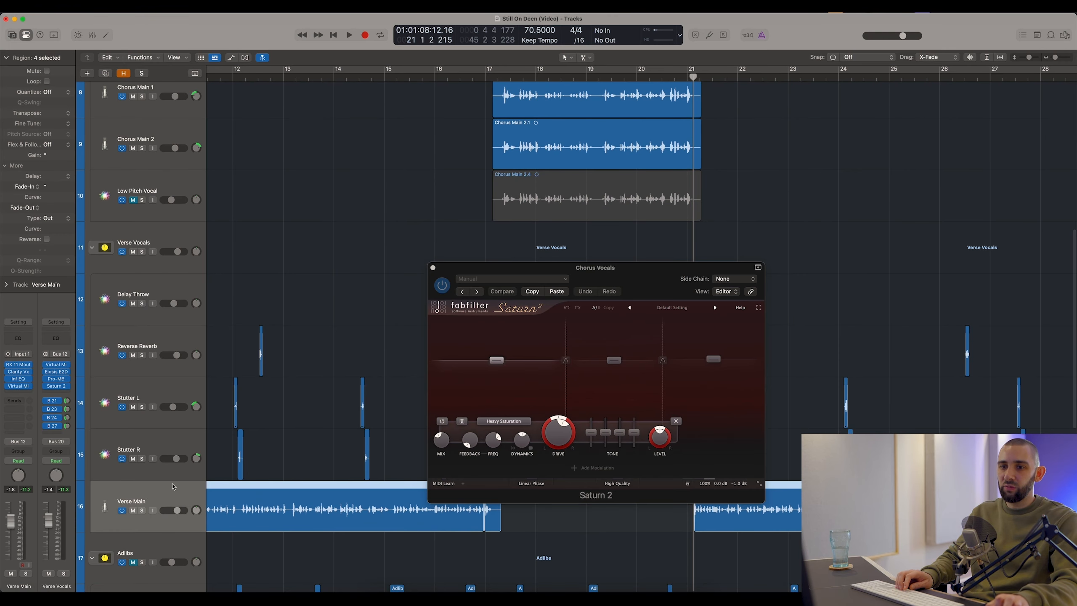
{"action": "scroll", "coordinate": [171, 475], "scroll_direction": "up", "scroll_amount": 5}
{"action": "left_click", "coordinate": [165, 229]}
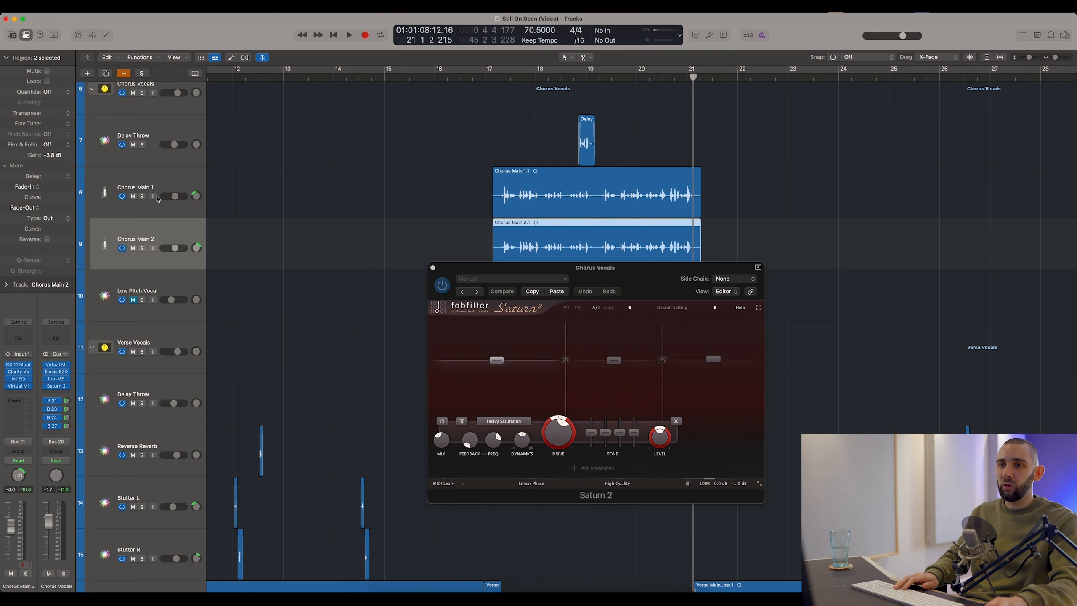
{"action": "left_click", "coordinate": [158, 189]}
{"action": "left_click", "coordinate": [165, 228]}
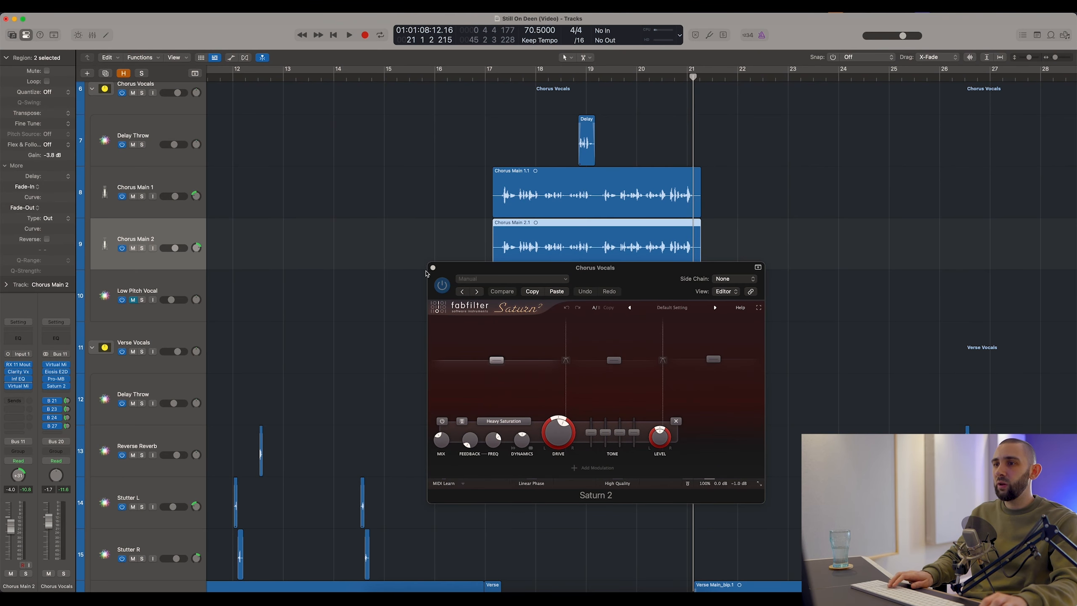
Reopen Saturn 2 on the Chorus Vocals bus, place the playhead at the chorus start in bar 17 and select Chorus Main 1
{"action": "left_click", "coordinate": [433, 267]}
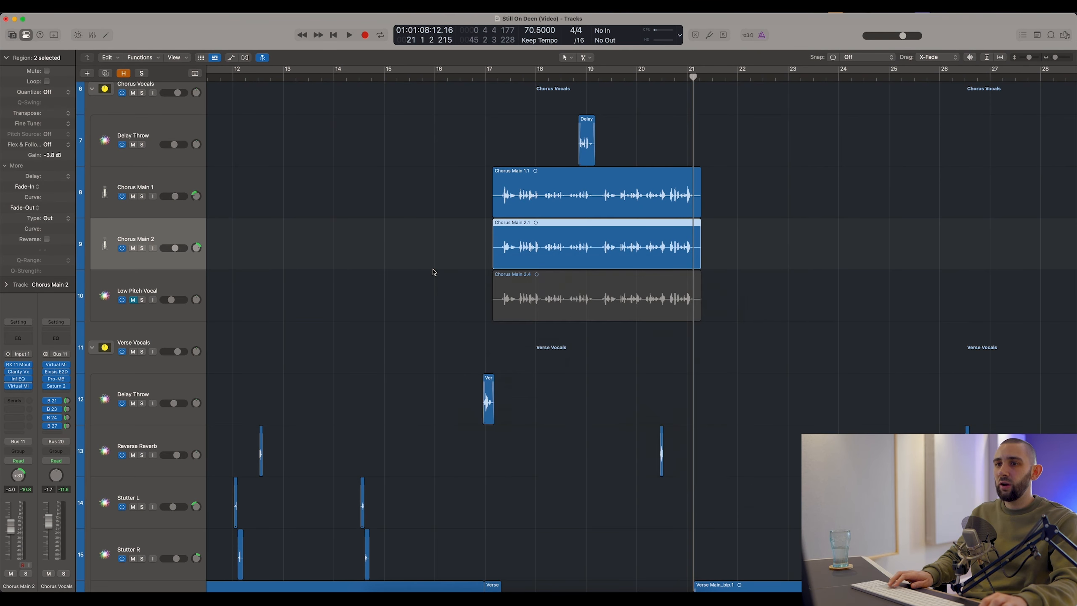
{"action": "left_click", "coordinate": [55, 386]}
{"action": "left_click_drag", "start_coordinate": [505, 267], "coordinate": [411, 267]}
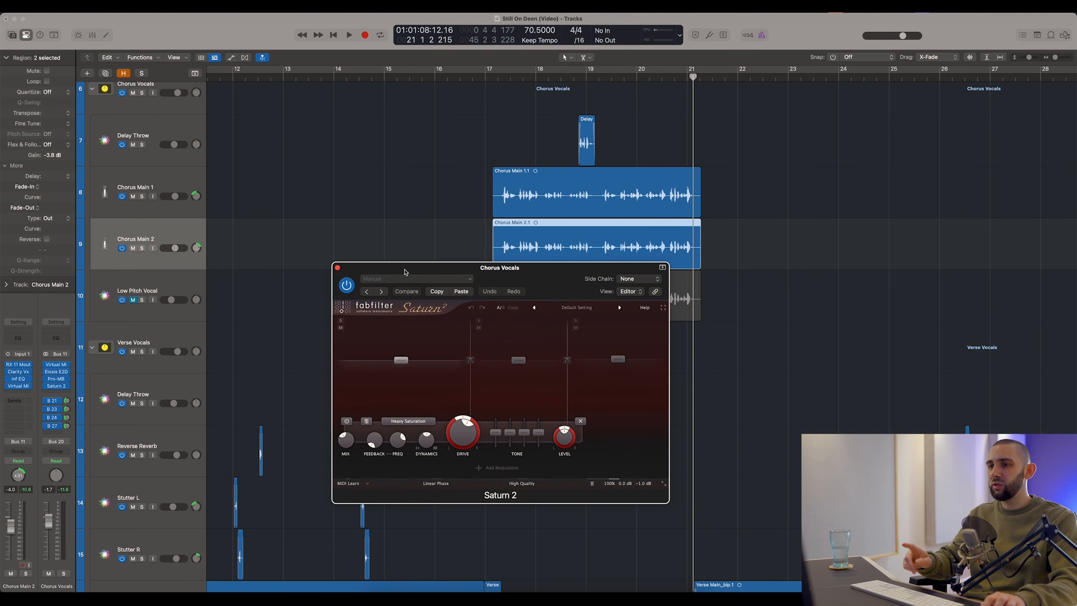
{"action": "scroll", "coordinate": [457, 103], "scroll_direction": "down", "scroll_amount": 3}
{"action": "left_click", "coordinate": [494, 79]}
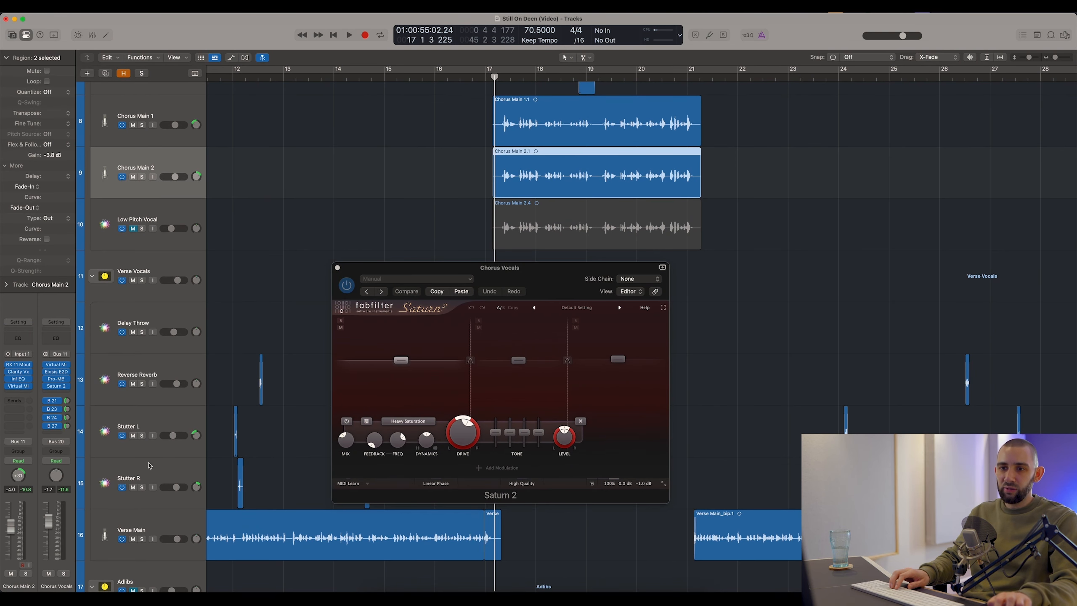
{"action": "left_click", "coordinate": [149, 465]}
{"action": "left_click", "coordinate": [169, 118]}
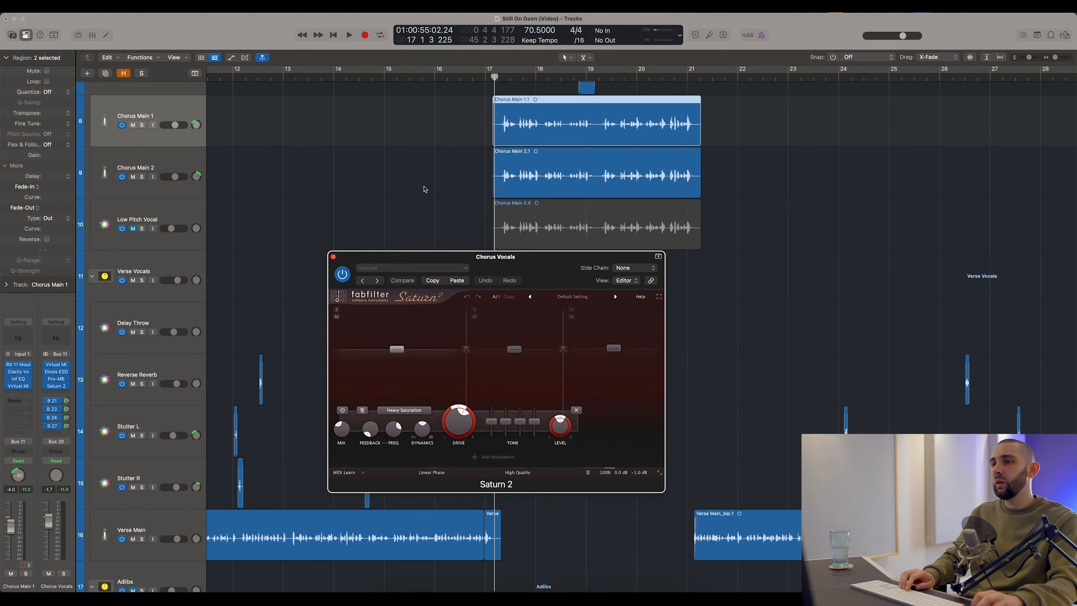
Close the Saturn 2 window and clear the region selection
{"action": "scroll", "coordinate": [425, 188], "scroll_direction": "down", "scroll_amount": 3}
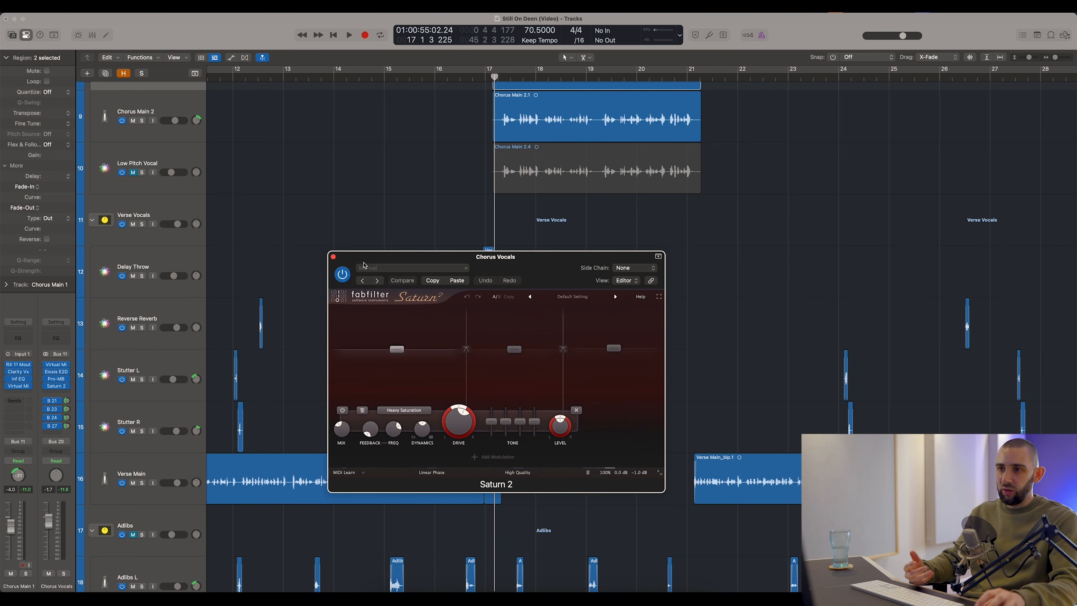
{"action": "left_click", "coordinate": [334, 257]}
{"action": "scroll", "coordinate": [356, 264], "scroll_direction": "up", "scroll_amount": 3}
{"action": "left_click", "coordinate": [360, 263]}
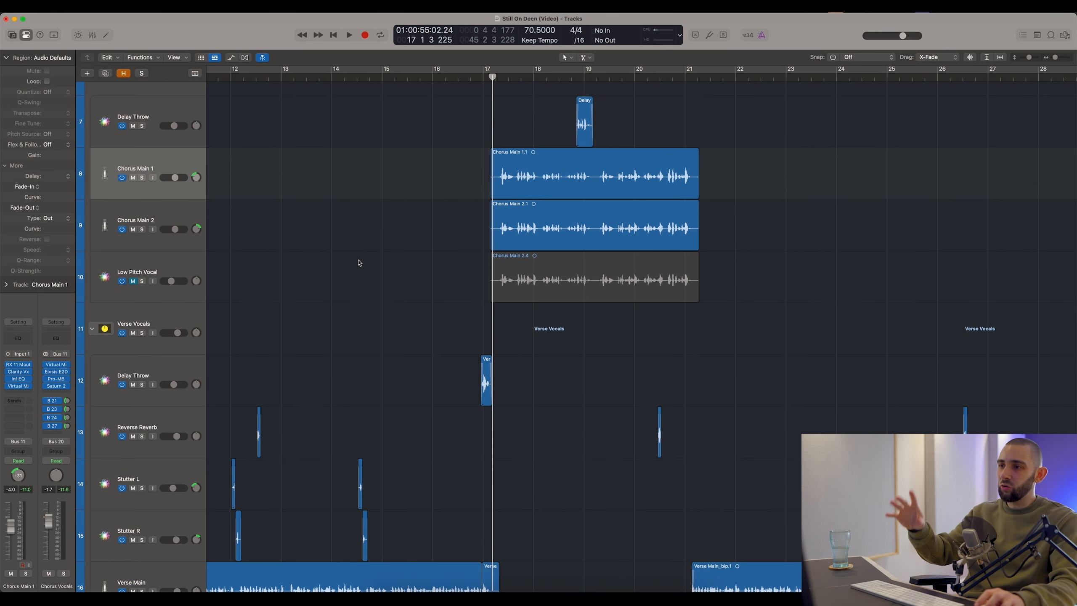
Unmute the Low Pitch Vocal track and show copying the first Chorus Main 1 region down to it
{"action": "left_click", "coordinate": [146, 260]}
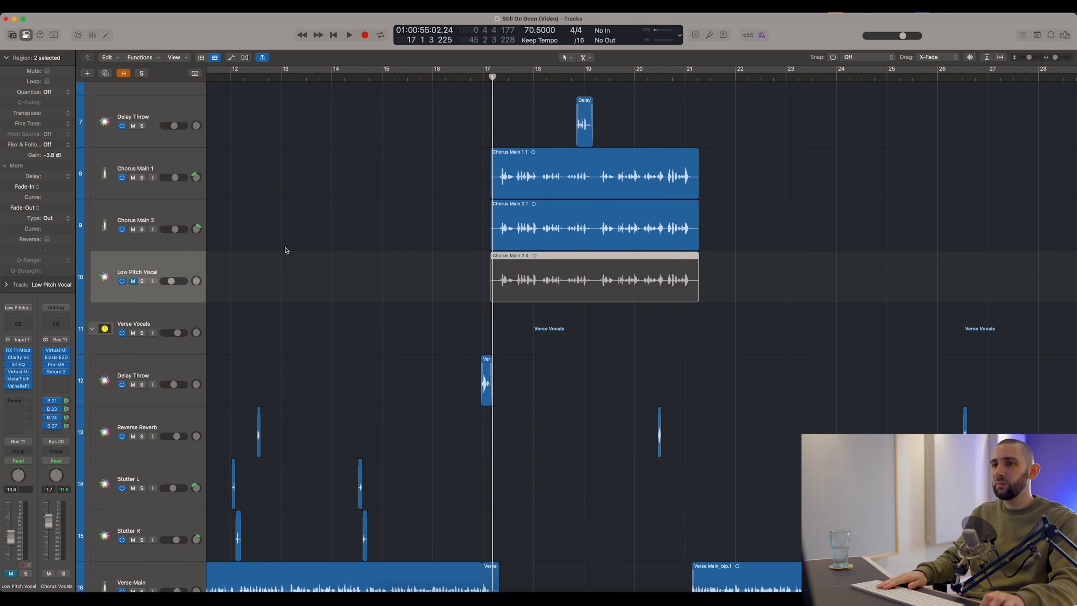
{"action": "left_click", "coordinate": [136, 282]}
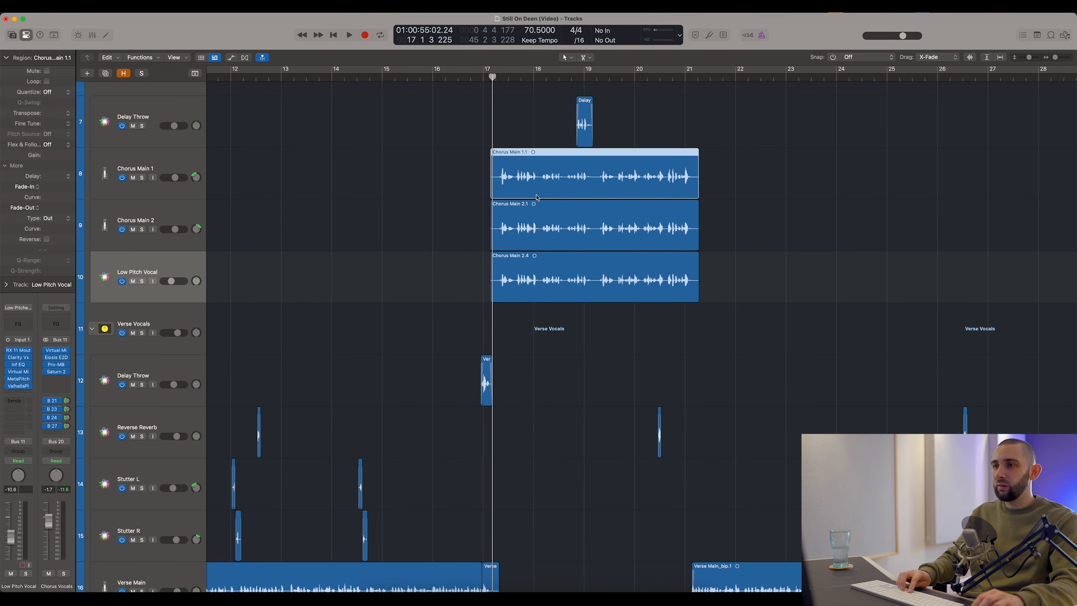
{"action": "left_click_drag", "start_coordinate": [530, 182], "coordinate": [533, 286]}
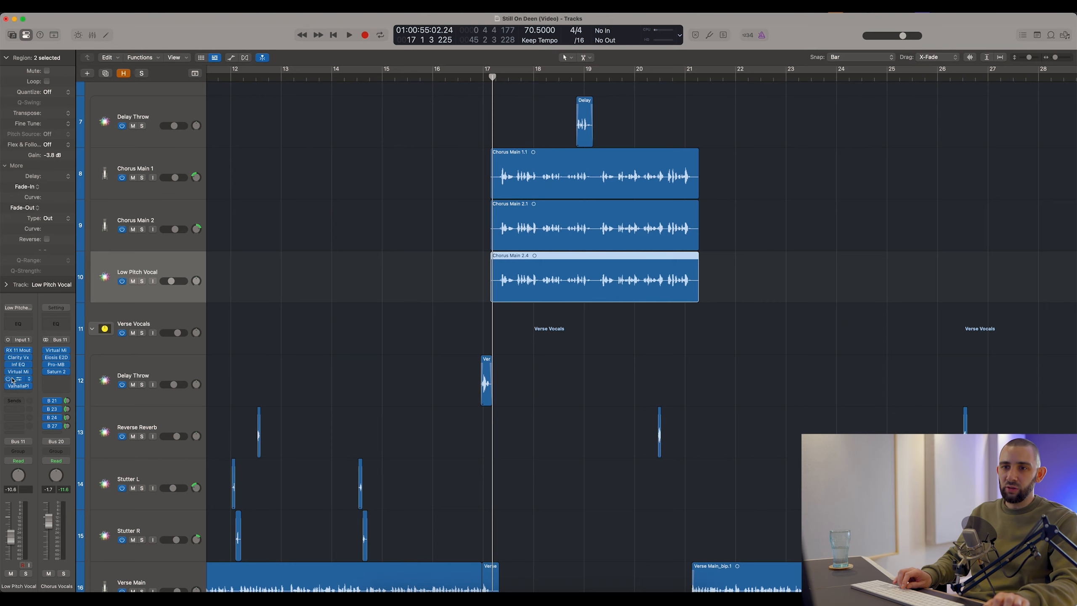
Open MetaPitch on the Low Pitch Vocal track, solo the track and play its chorus region
{"action": "left_click", "coordinate": [19, 382]}
{"action": "scroll", "coordinate": [391, 163], "scroll_direction": "down", "scroll_amount": 2}
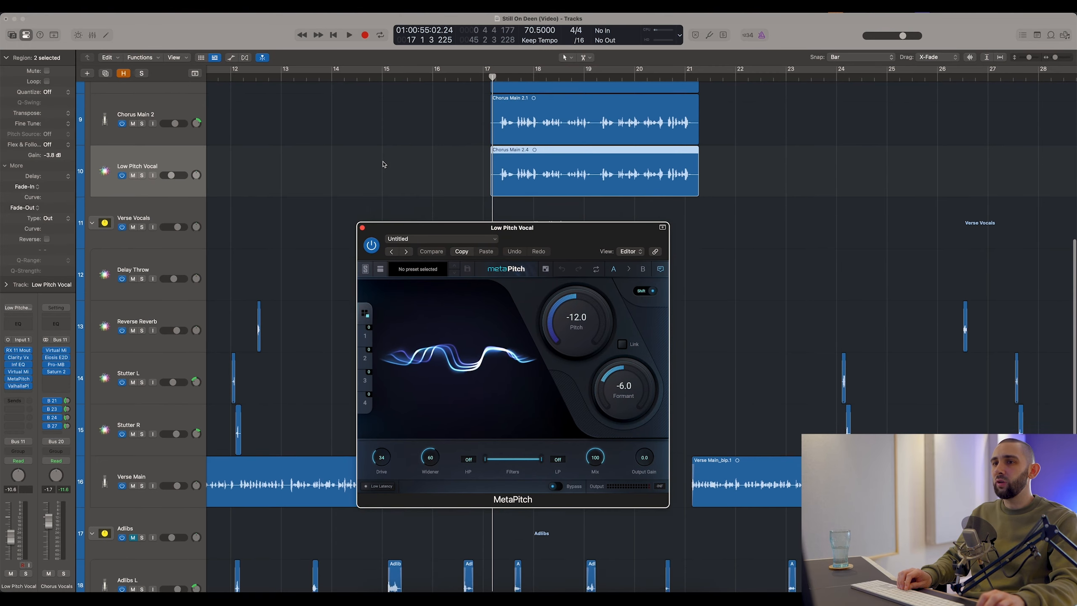
{"action": "key", "text": "space"}
{"action": "scroll", "coordinate": [441, 188], "scroll_direction": "down", "scroll_amount": 2}
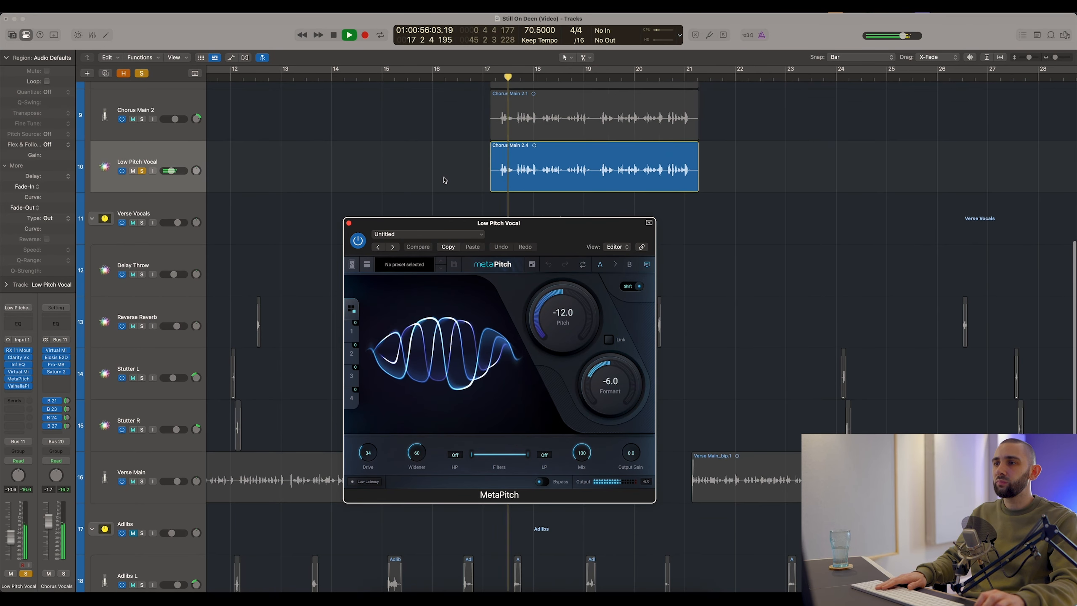
{"action": "key", "text": "super+Right"}
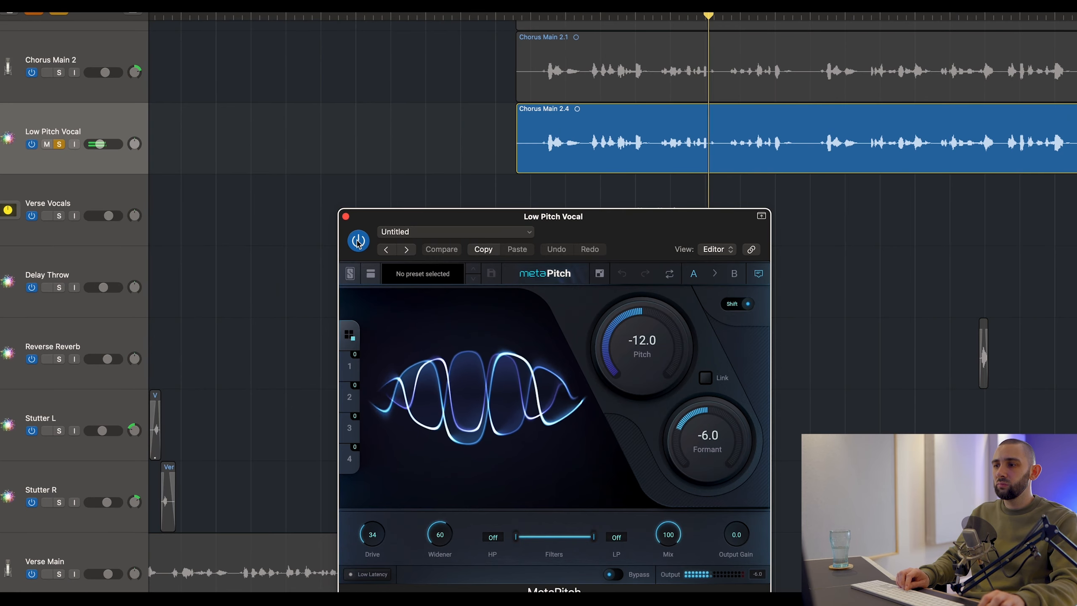
Bypass and re-enable MetaPitch during playback to compare the sound, and return the playhead to bar 17
{"action": "left_click", "coordinate": [358, 242]}
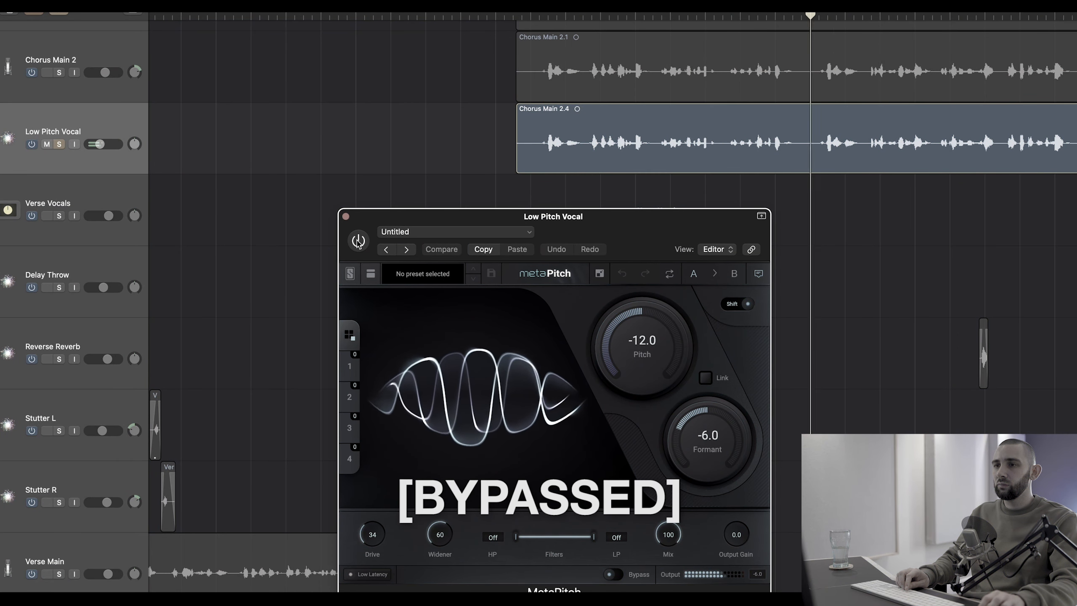
{"action": "left_click", "coordinate": [357, 242]}
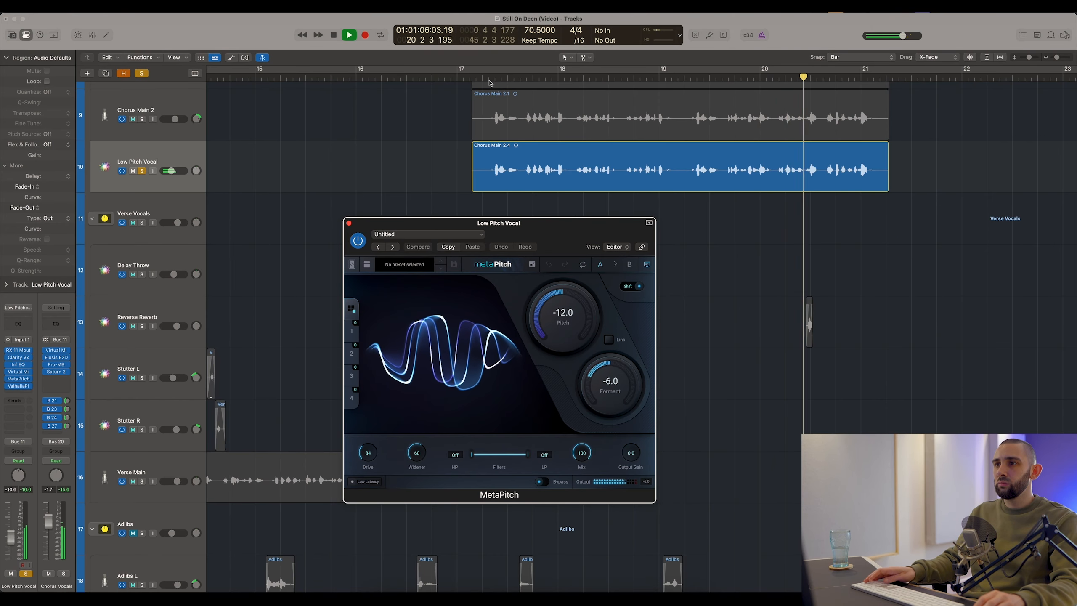
{"action": "left_click", "coordinate": [490, 78]}
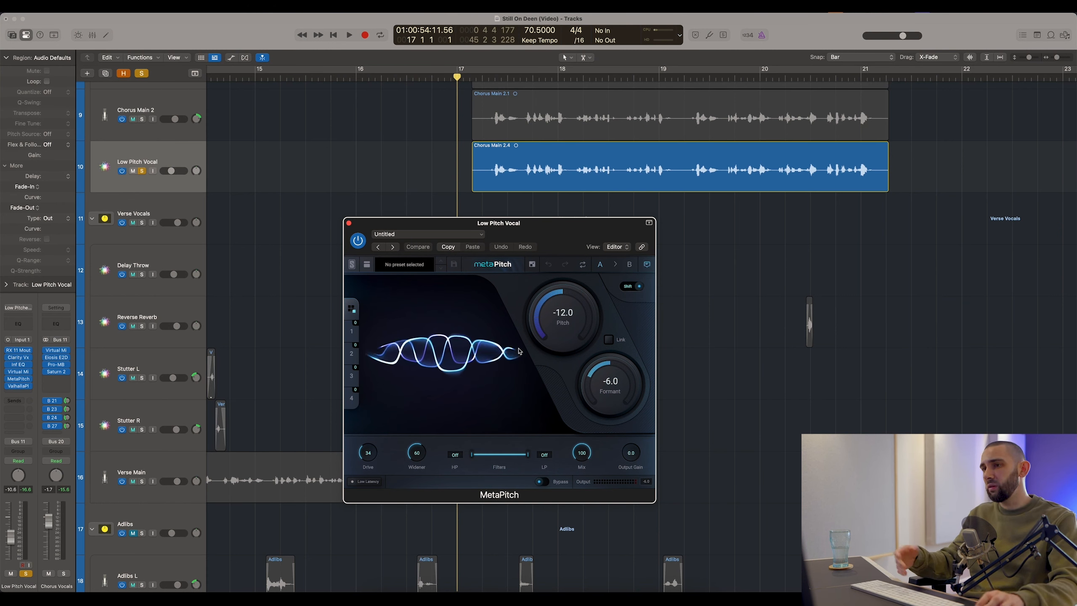
Raise the MetaPitch Drive on the Low Pitch Vocal track to 60
{"action": "left_click_drag", "start_coordinate": [480, 225], "coordinate": [478, 229]}
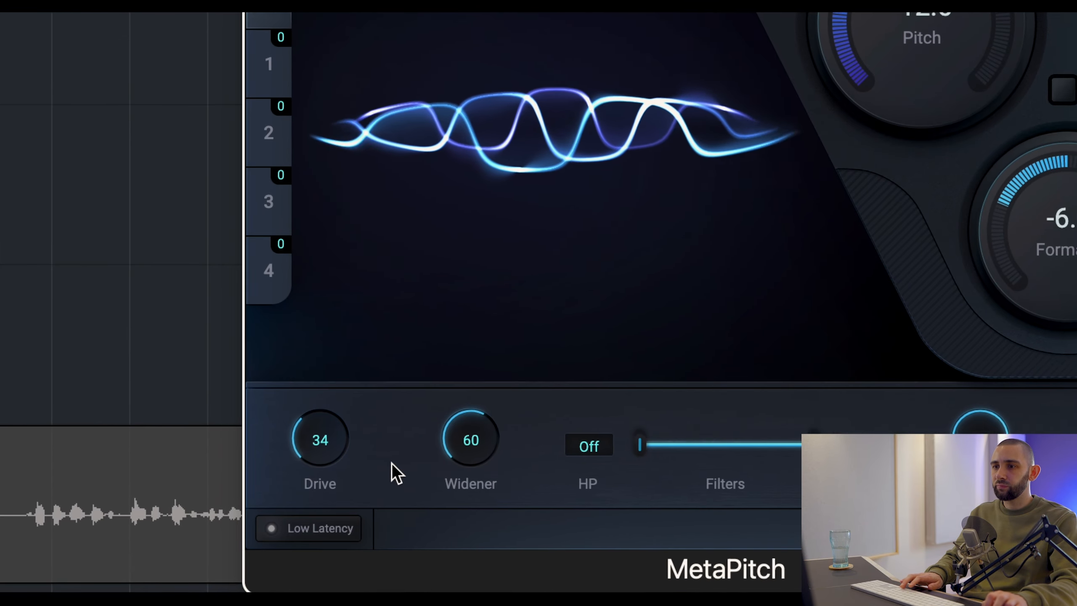
{"action": "left_click_drag", "start_coordinate": [326, 456], "coordinate": [349, 331]}
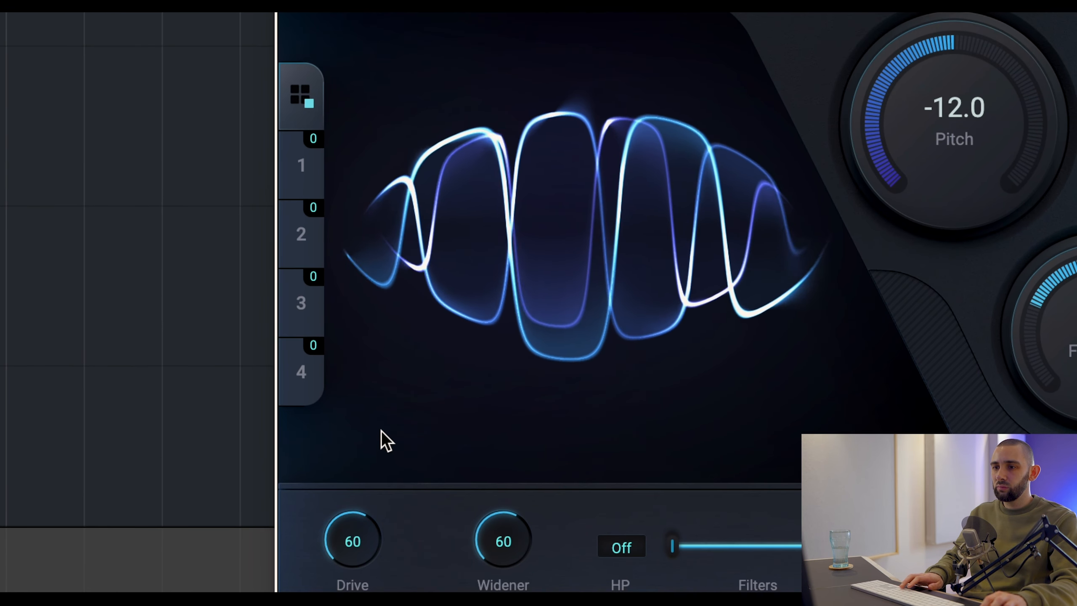
Raise the MetaPitch Drive to 83, reset it to 0, and settle it at 38 during playback
{"action": "scroll", "coordinate": [370, 528], "scroll_direction": "up", "scroll_amount": 5}
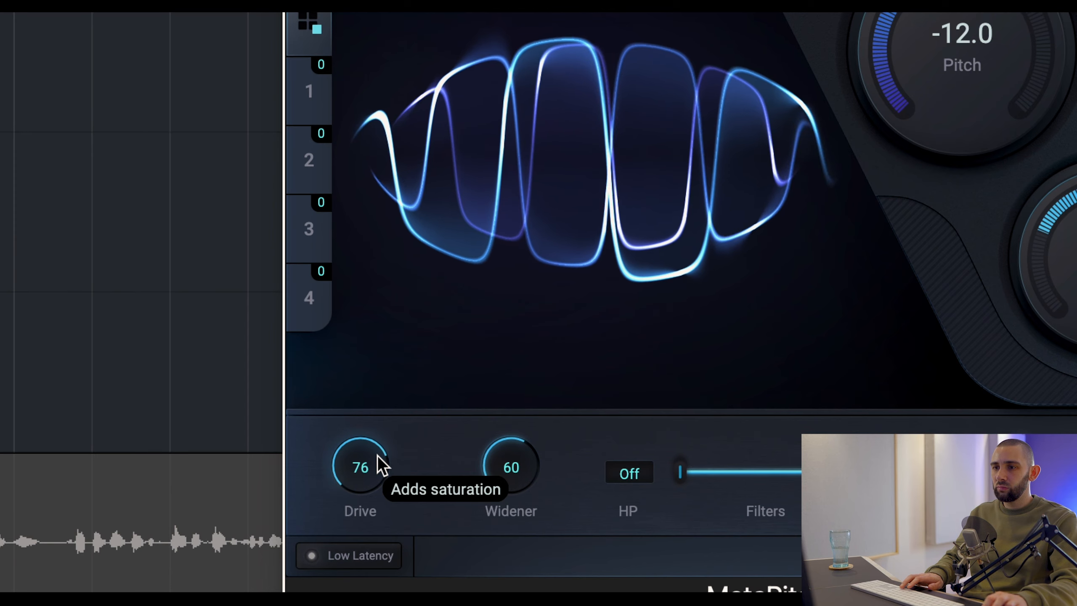
{"action": "scroll", "coordinate": [377, 455], "scroll_direction": "up", "scroll_amount": 2}
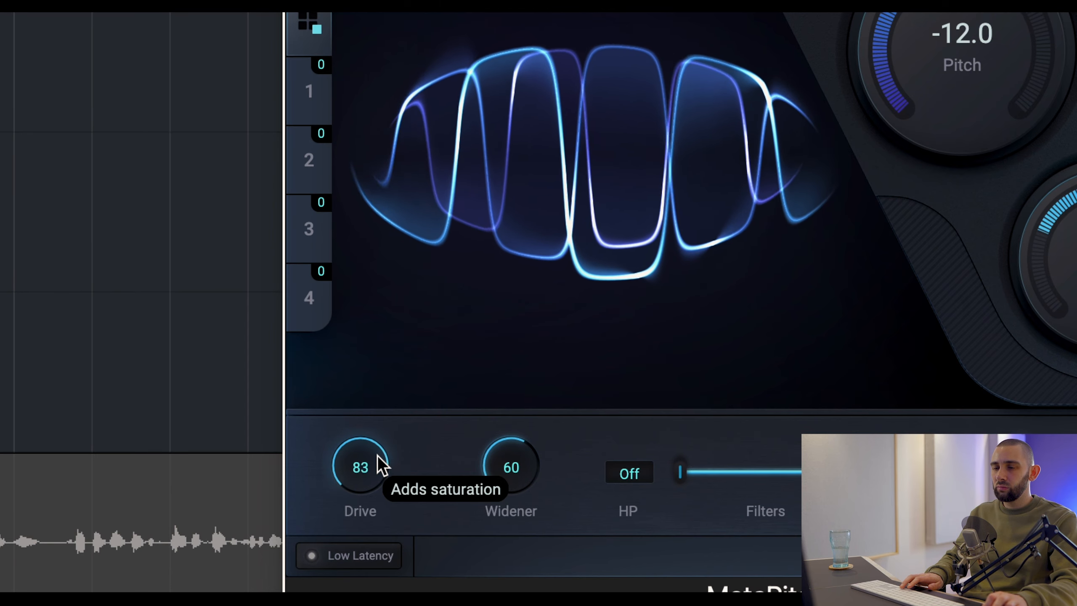
{"action": "double_click", "coordinate": [376, 470]}
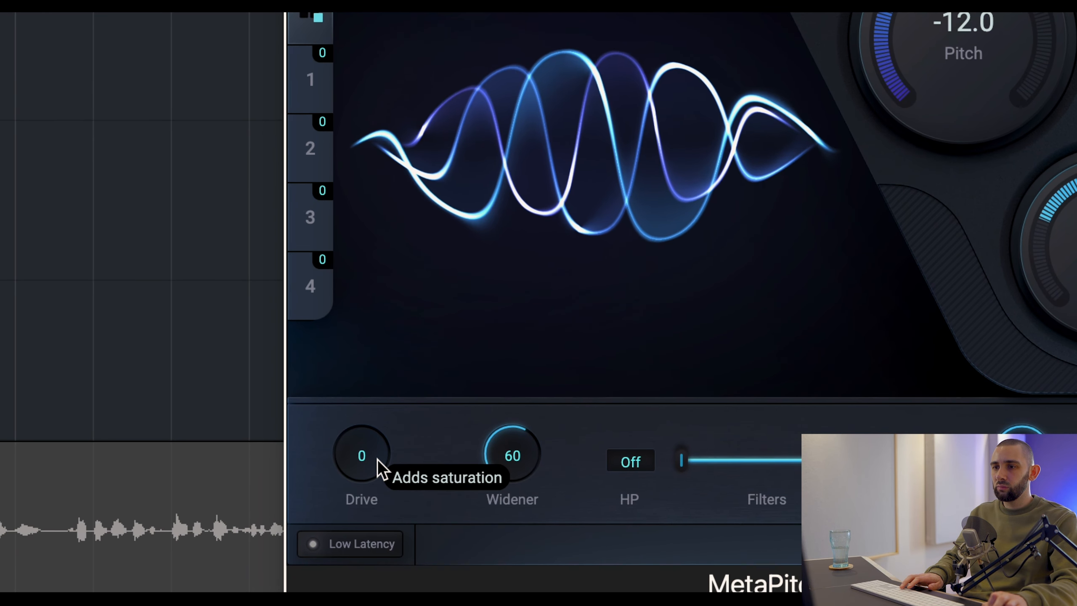
{"action": "scroll", "coordinate": [377, 459], "scroll_direction": "up", "scroll_amount": 12}
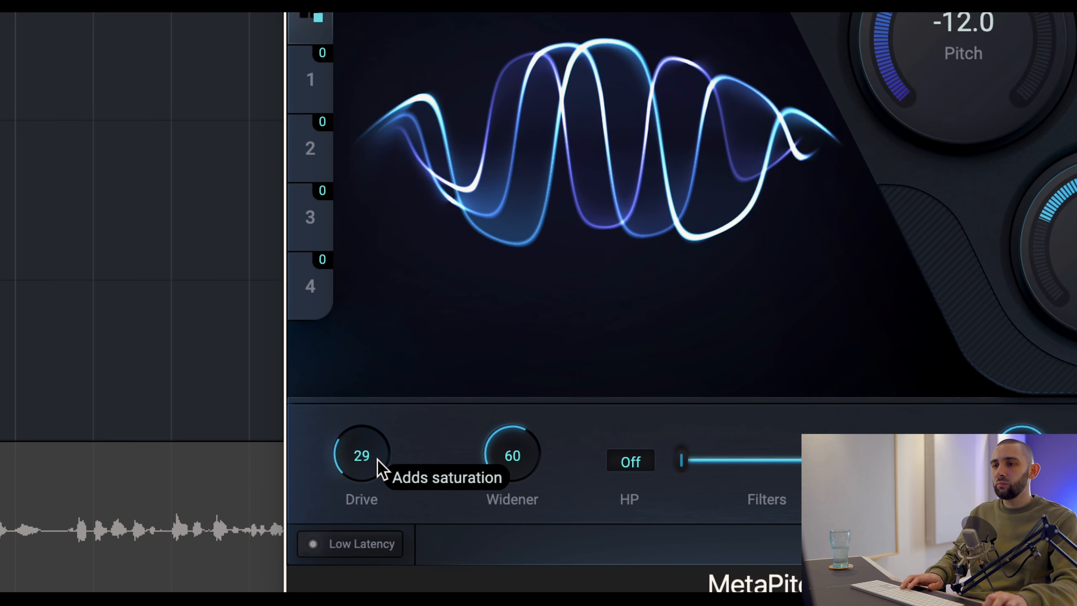
{"action": "scroll", "coordinate": [377, 458], "scroll_direction": "up", "scroll_amount": 1}
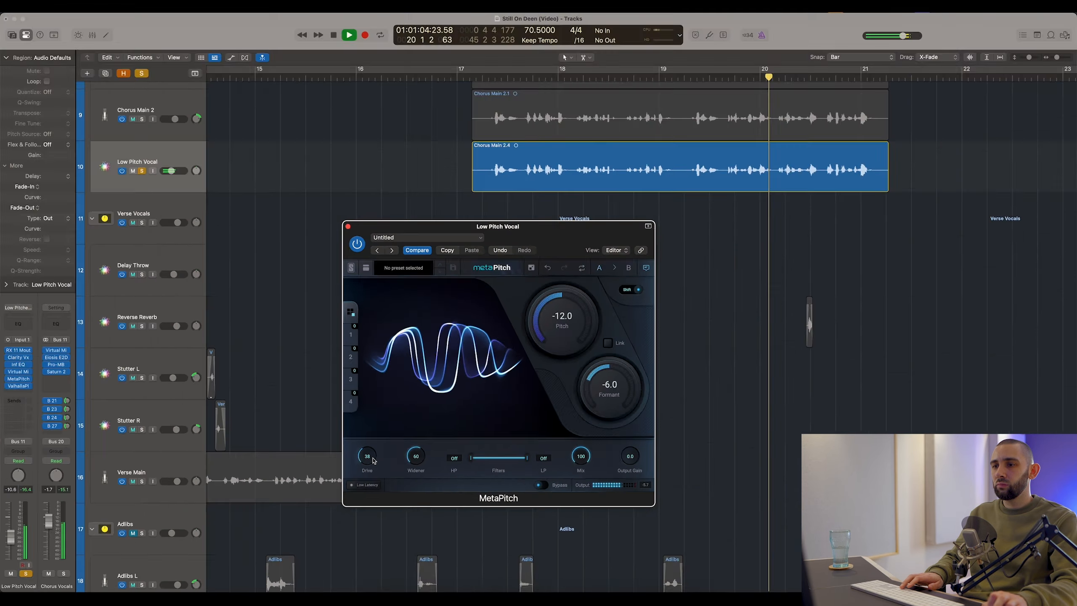
Audition the MetaPitch Widener at 0 and 100, return it to 60, then stop playback and close the plug-in
{"action": "double_click", "coordinate": [512, 470]}
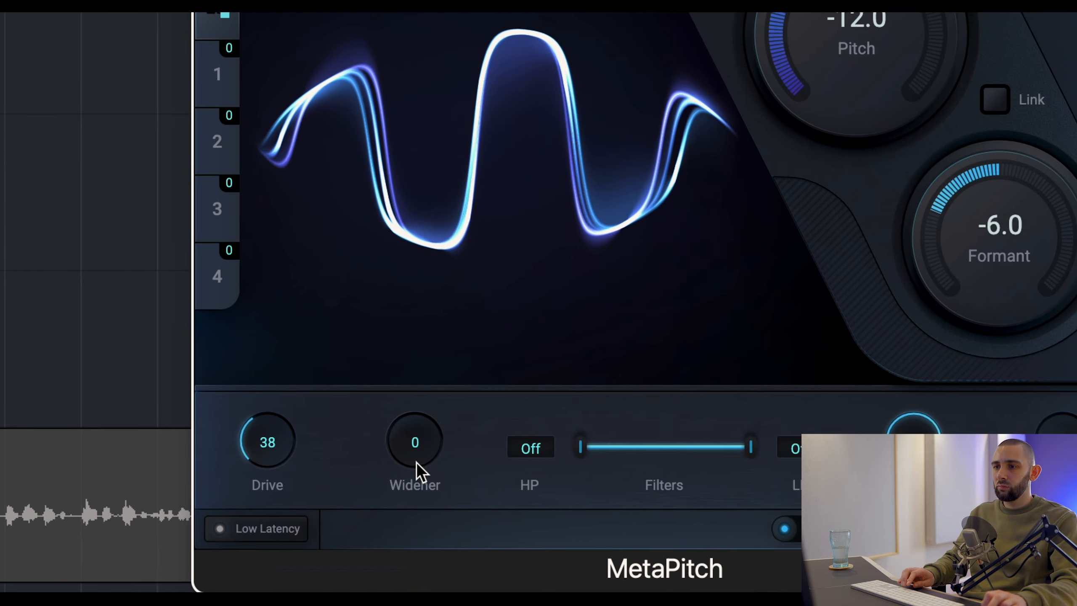
{"action": "scroll", "coordinate": [420, 459], "scroll_direction": "up", "scroll_amount": 20}
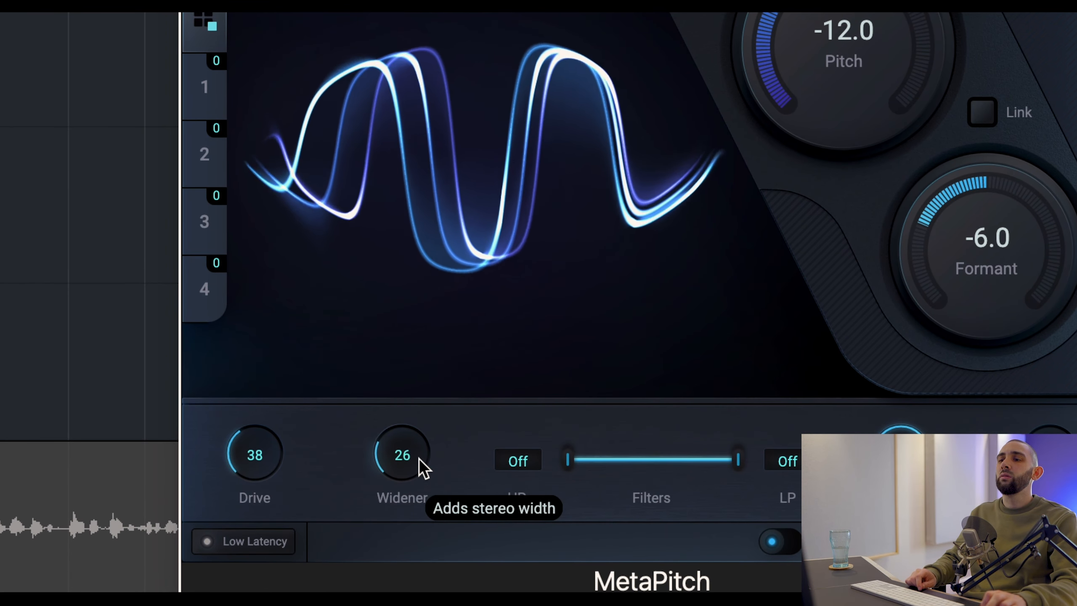
{"action": "scroll", "coordinate": [419, 458], "scroll_direction": "up", "scroll_amount": 10}
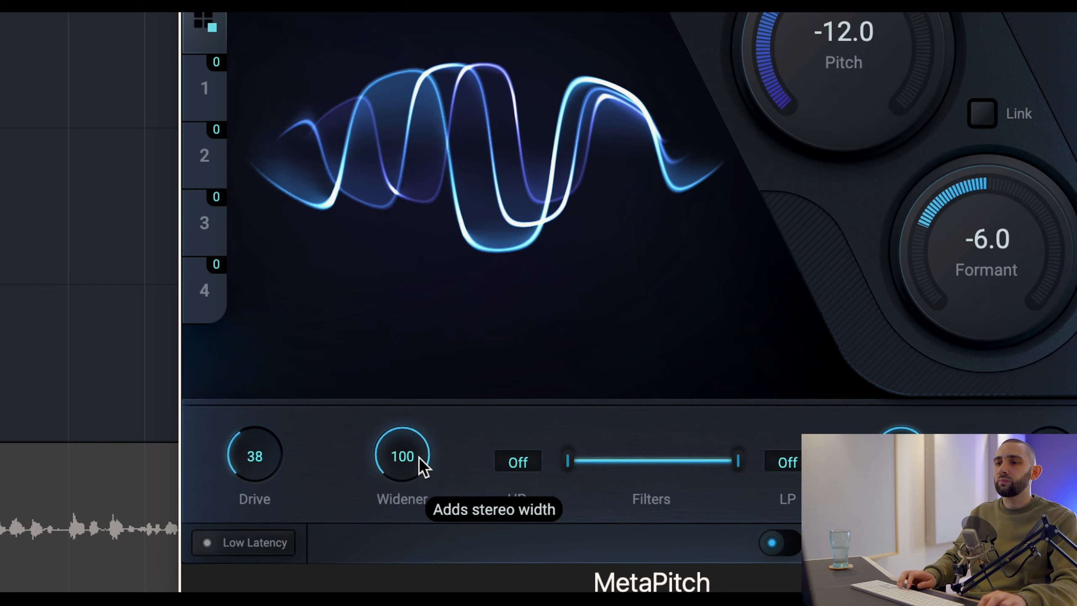
{"action": "scroll", "coordinate": [419, 458], "scroll_direction": "down", "scroll_amount": 5}
{"action": "scroll", "coordinate": [419, 457], "scroll_direction": "down", "scroll_amount": 6}
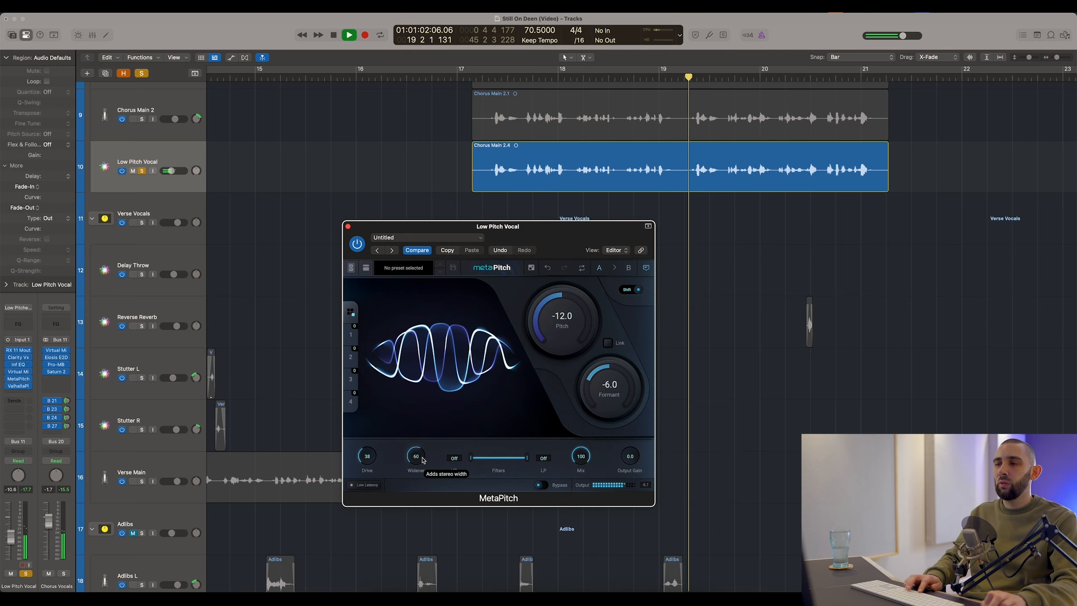
{"action": "key", "text": "space"}
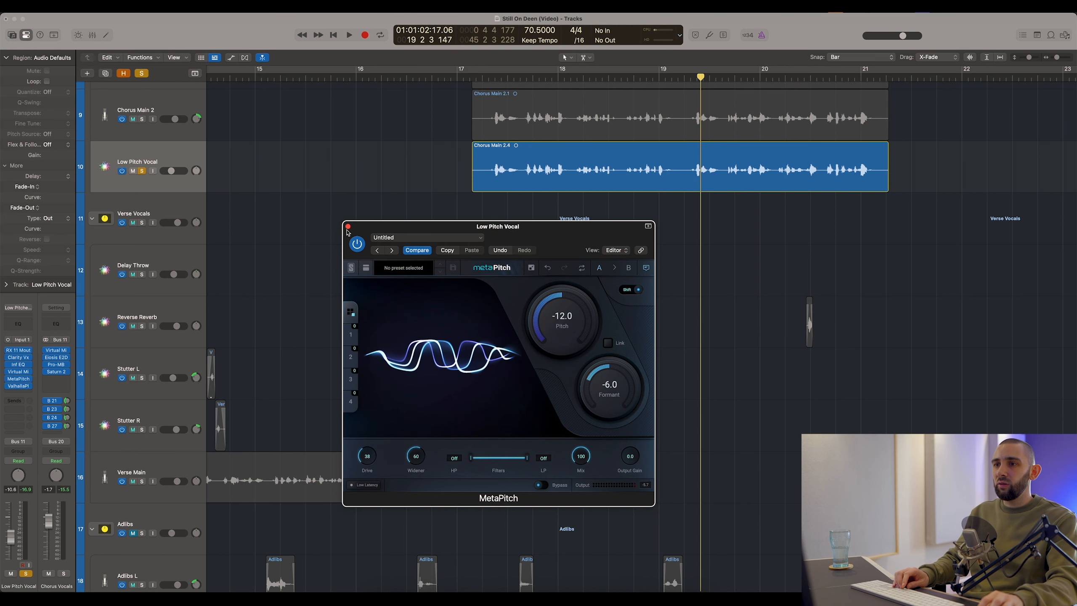
{"action": "left_click", "coordinate": [347, 228]}
Open ValhallaPlate on the Low Pitch Vocal track and move its window clear of the chorus track headers
{"action": "scroll", "coordinate": [494, 94], "scroll_direction": "up", "scroll_amount": 3}
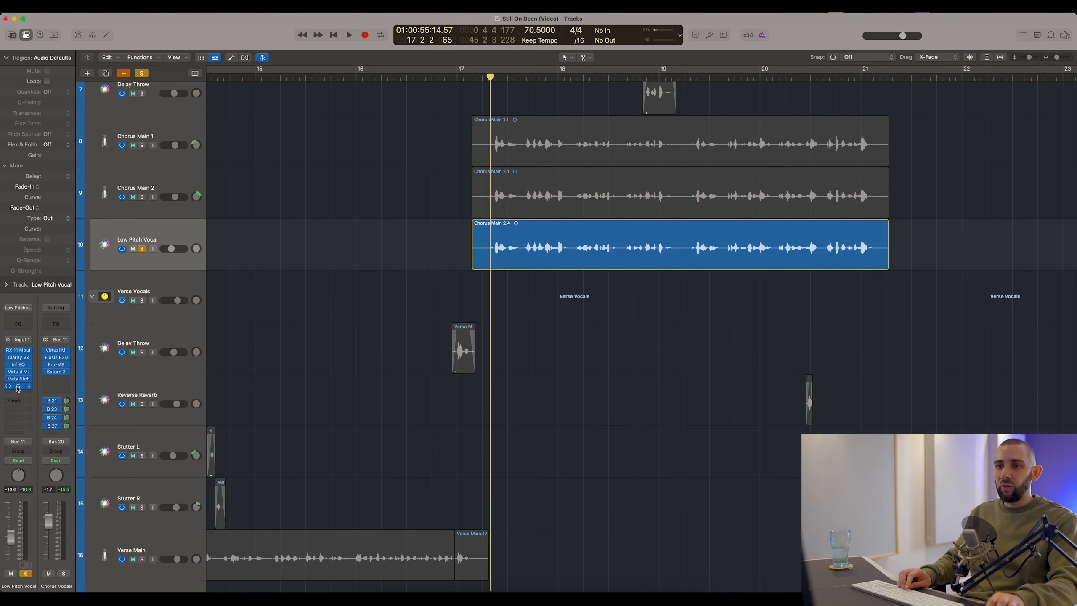
{"action": "left_click", "coordinate": [18, 387]}
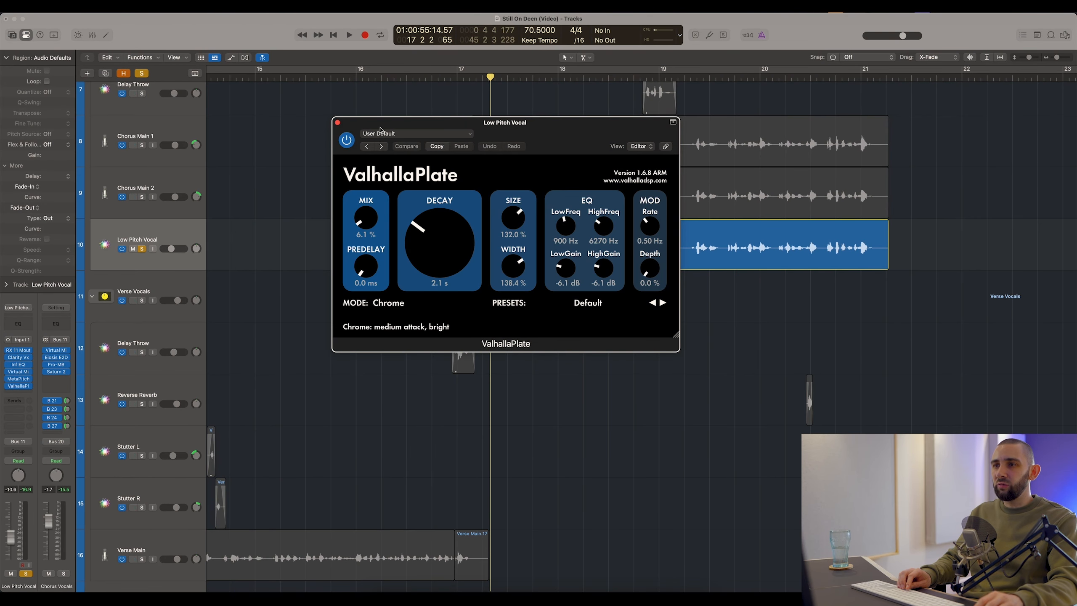
{"action": "left_click_drag", "start_coordinate": [381, 126], "coordinate": [398, 227]}
{"action": "scroll", "coordinate": [224, 165], "scroll_direction": "up", "scroll_amount": 2}
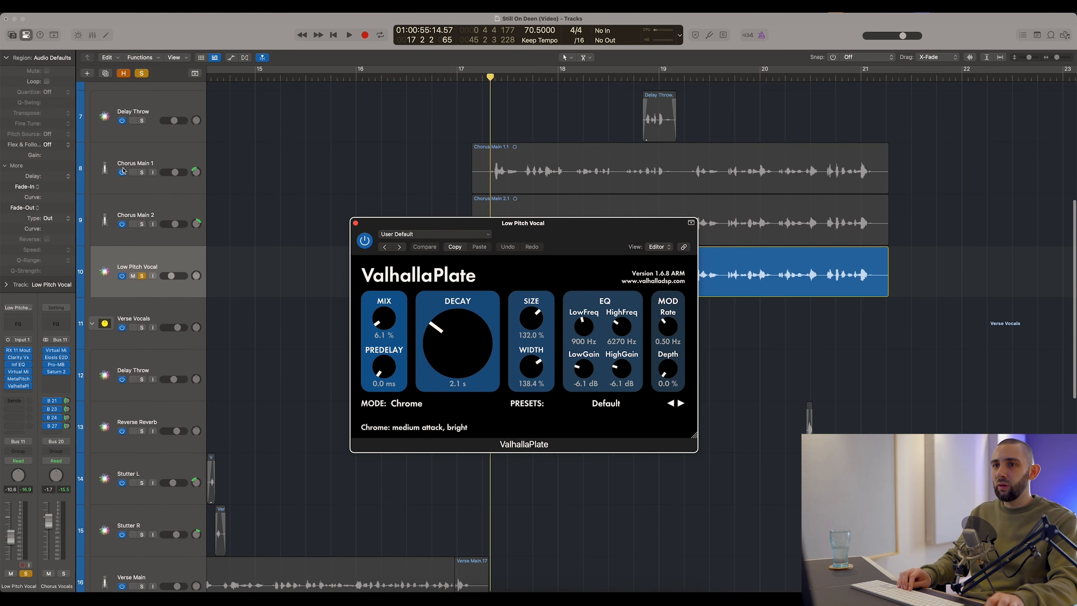
Solo Chorus Main 1 and Chorus Main 2 alongside Low Pitch Vocal, close ValhallaPlate, and play the chorus
{"action": "left_click_drag", "start_coordinate": [141, 175], "coordinate": [139, 208]}
{"action": "scroll", "coordinate": [440, 137], "scroll_direction": "down", "scroll_amount": 5}
{"action": "left_click", "coordinate": [356, 223]}
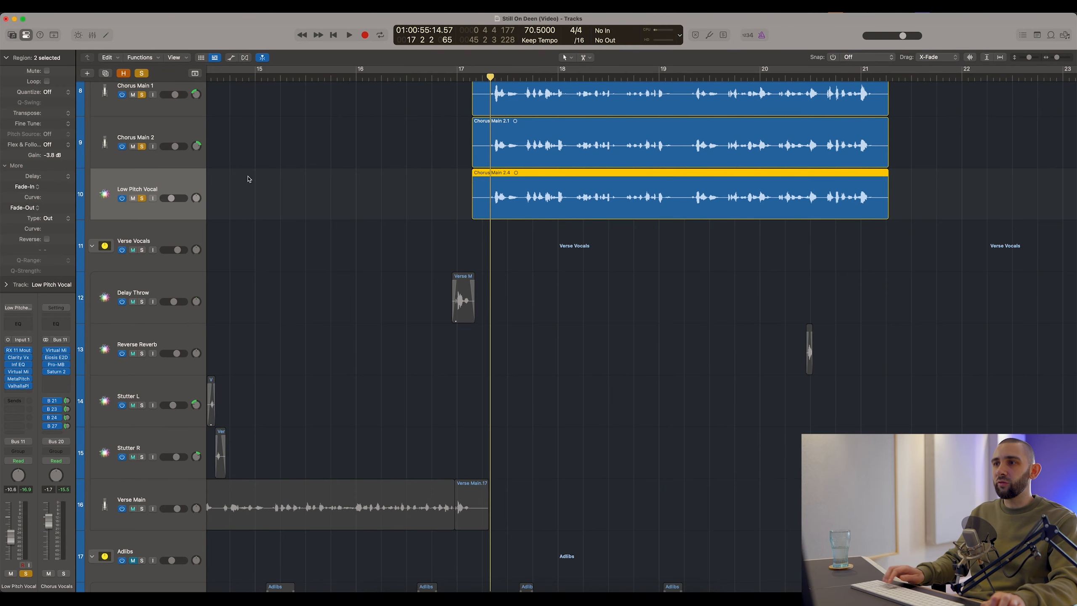
{"action": "scroll", "coordinate": [179, 182], "scroll_direction": "up", "scroll_amount": 4}
{"action": "left_click", "coordinate": [363, 200]}
{"action": "scroll", "coordinate": [363, 199], "scroll_direction": "up", "scroll_amount": 2}
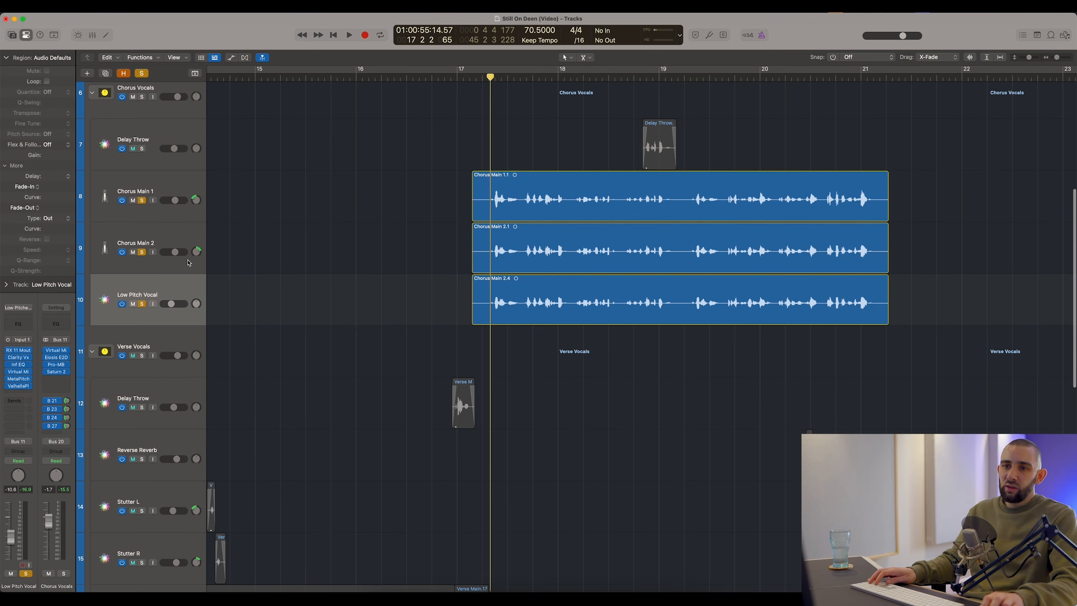
{"action": "left_click", "coordinate": [145, 286]}
{"action": "key", "text": "space"}
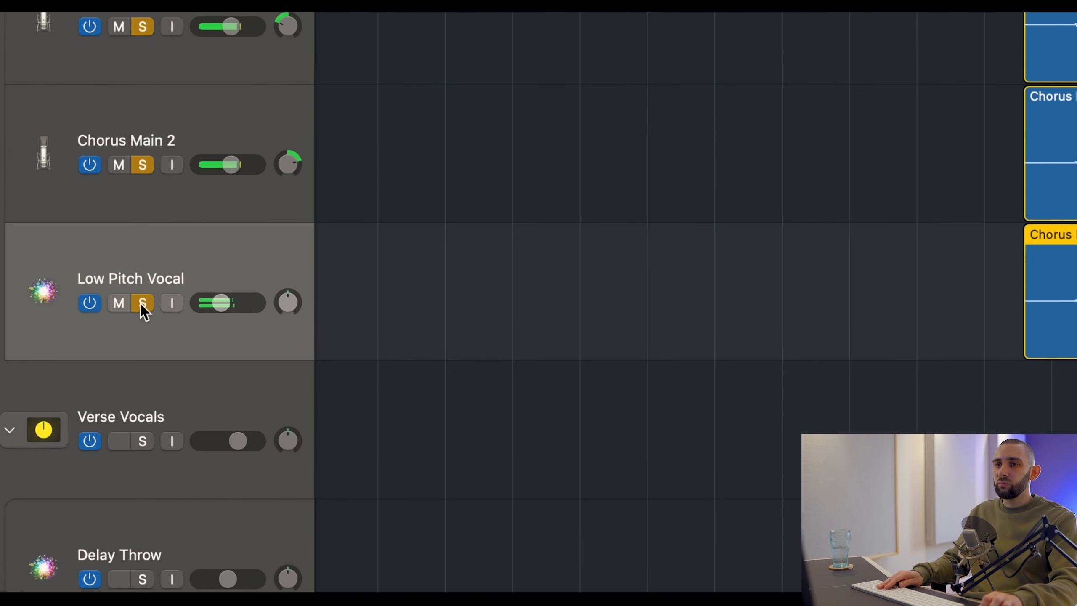
Compare the chorus with and without the Low Pitch Vocal by toggling its solo, then clear all solos and stop playback
{"action": "left_click", "coordinate": [142, 303]}
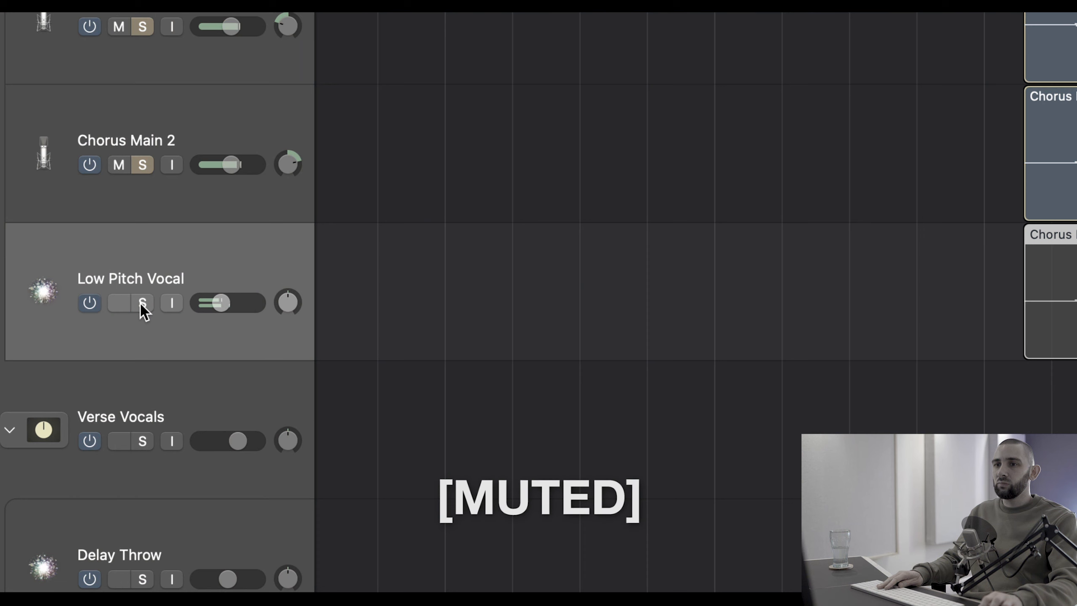
{"action": "left_click", "coordinate": [142, 304]}
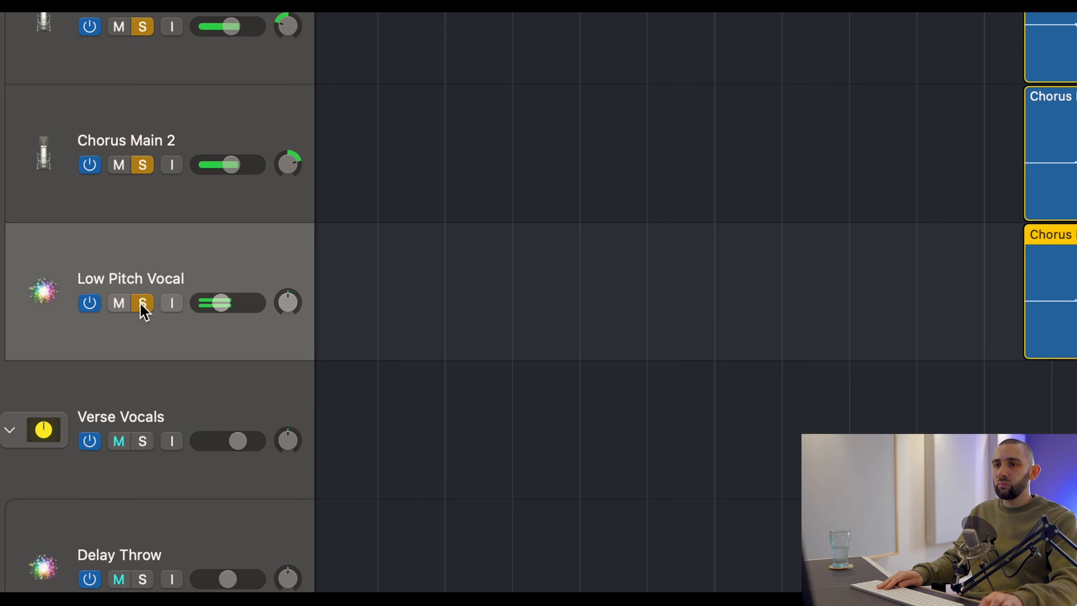
{"action": "left_click", "coordinate": [143, 304]}
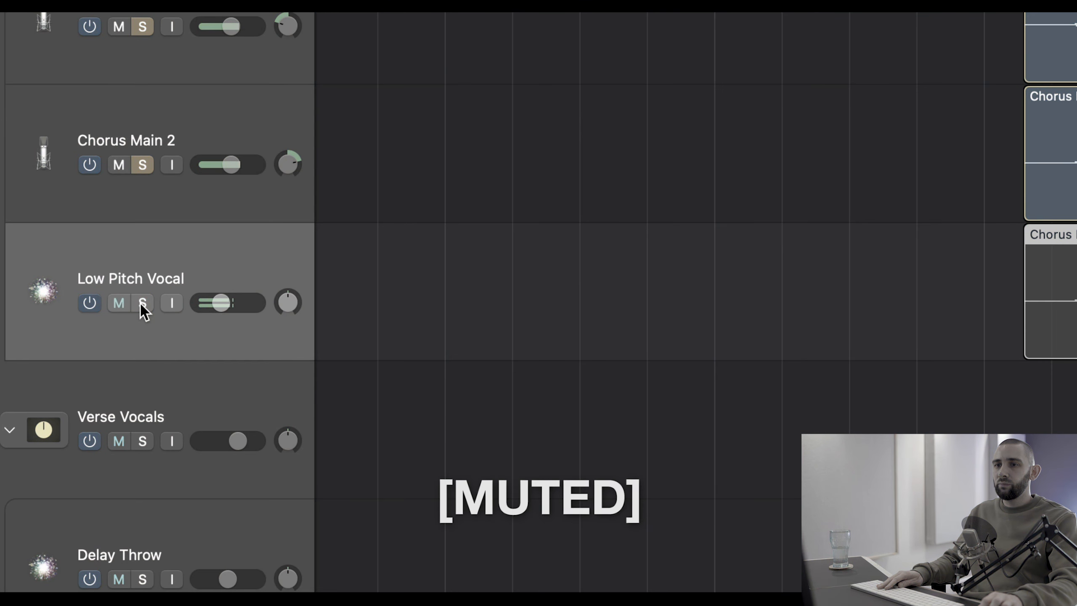
{"action": "left_click", "coordinate": [142, 304]}
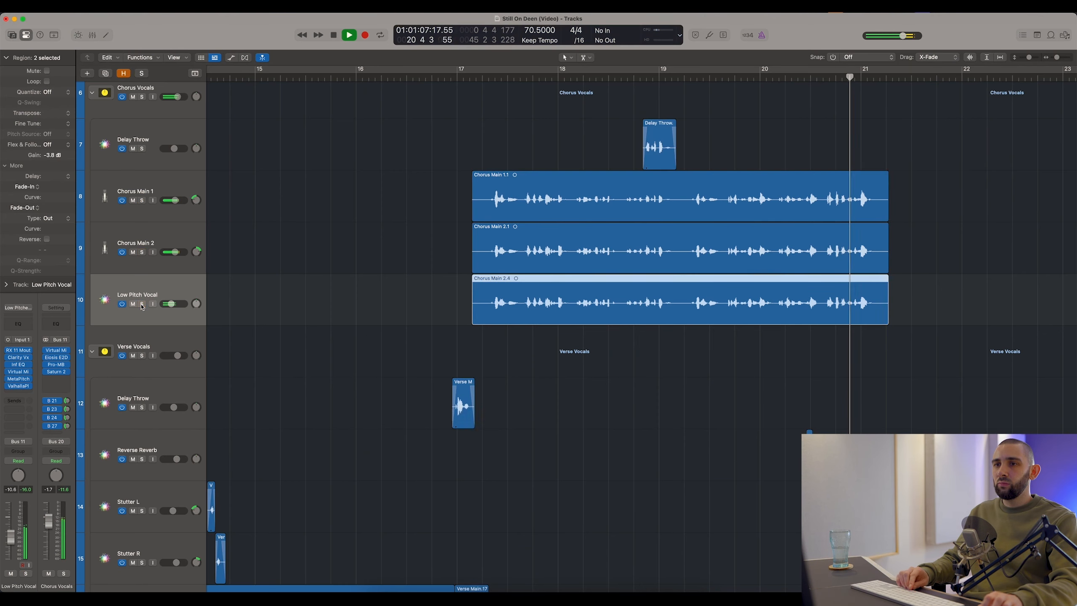
{"action": "key", "text": "space"}
Place the playhead shortly before bar 17, at bar 16 beat 4, and select the Low Pitch Vocal track
{"action": "scroll", "coordinate": [452, 118], "scroll_direction": "up", "scroll_amount": 8}
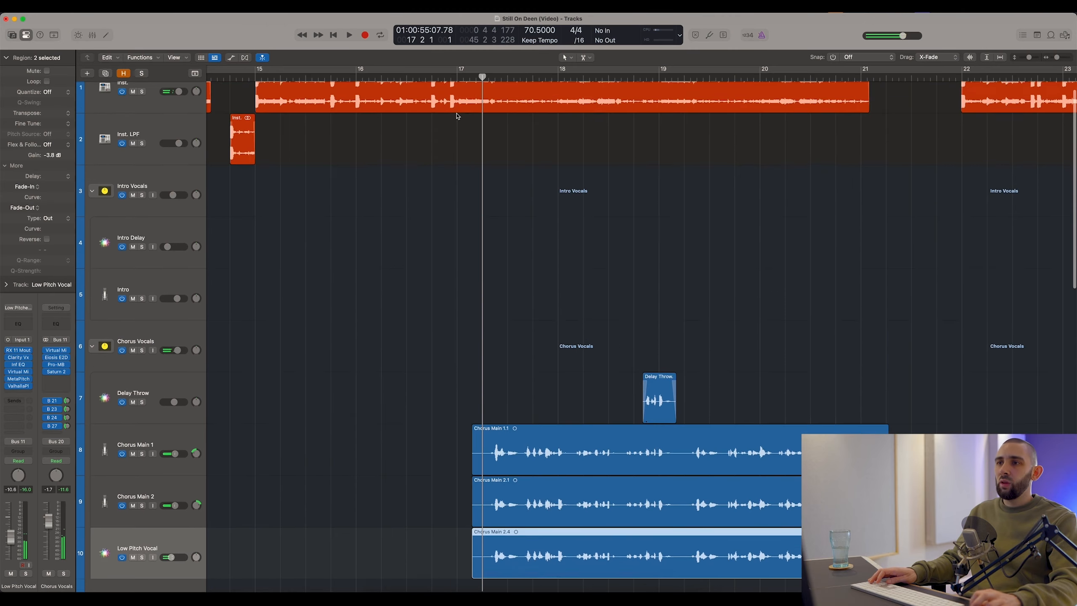
{"action": "scroll", "coordinate": [453, 118], "scroll_direction": "down", "scroll_amount": 5}
{"action": "left_click_drag", "start_coordinate": [443, 77], "coordinate": [438, 77]}
{"action": "scroll", "coordinate": [260, 211], "scroll_direction": "down", "scroll_amount": 2}
{"action": "left_click", "coordinate": [165, 207]}
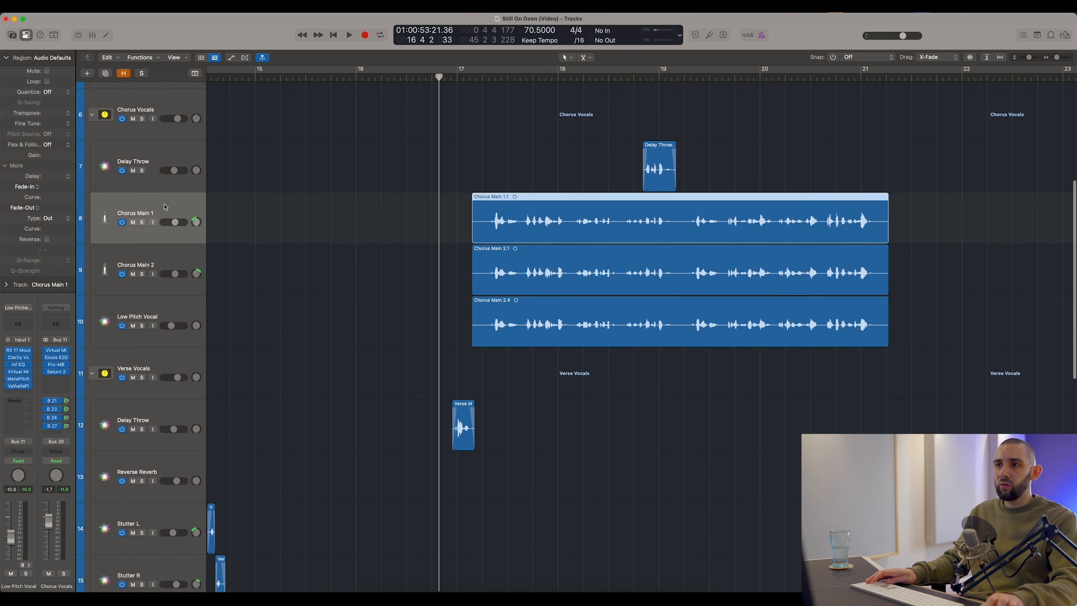
{"action": "scroll", "coordinate": [322, 191], "scroll_direction": "up", "scroll_amount": 1}
{"action": "scroll", "coordinate": [339, 179], "scroll_direction": "down", "scroll_amount": 6}
{"action": "left_click_drag", "start_coordinate": [439, 77], "coordinate": [436, 76]}
{"action": "scroll", "coordinate": [440, 93], "scroll_direction": "up", "scroll_amount": 2}
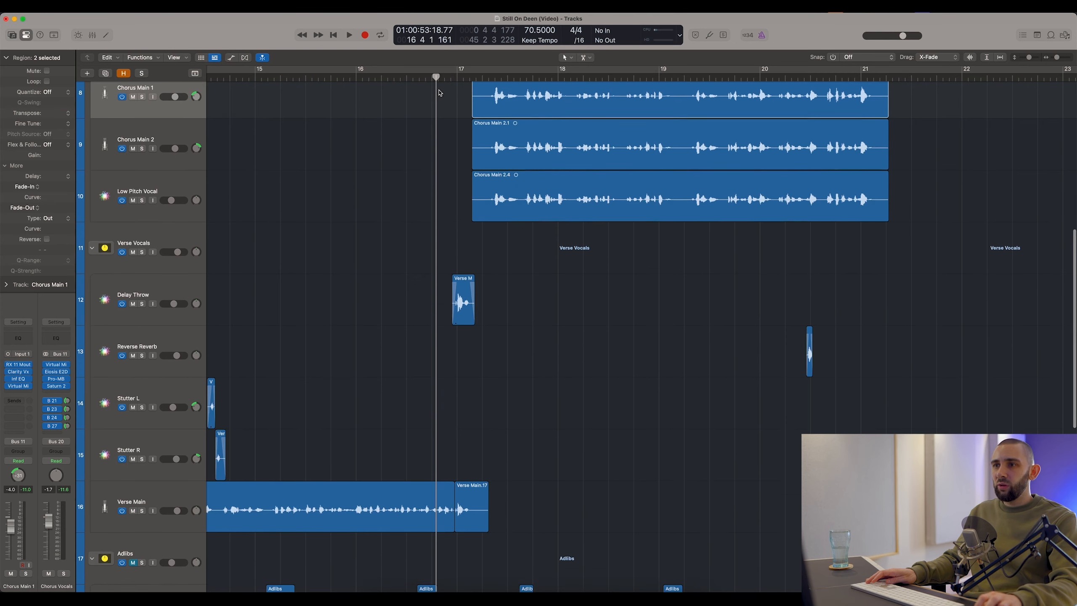
{"action": "left_click", "coordinate": [297, 202]}
{"action": "scroll", "coordinate": [299, 202], "scroll_direction": "up", "scroll_amount": 3}
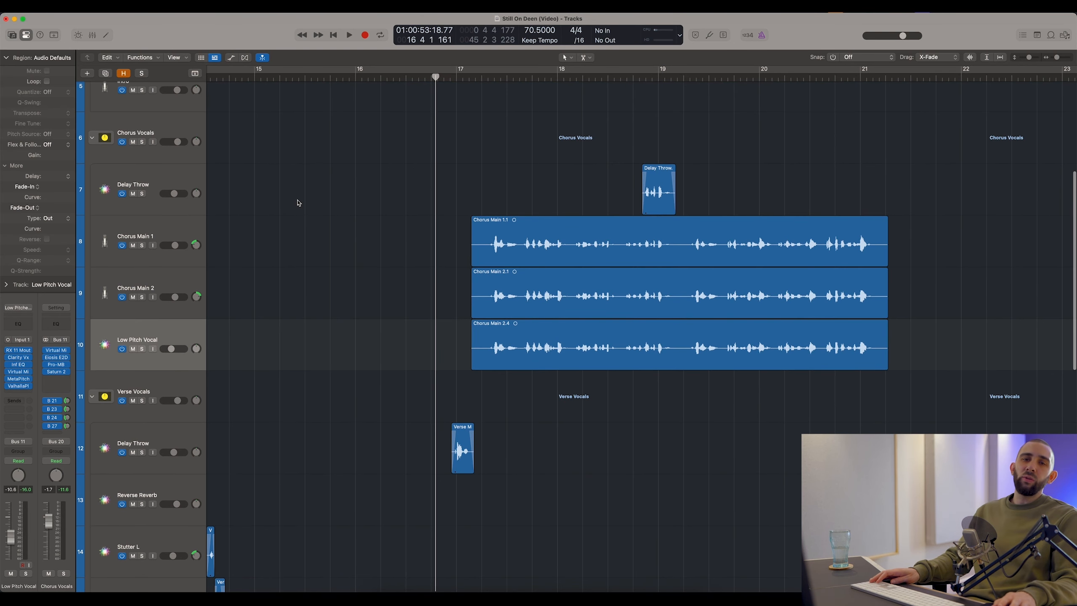
Play the full mix through the first chorus and follow the vocal layers up to bar 21
{"action": "key", "text": "space"}
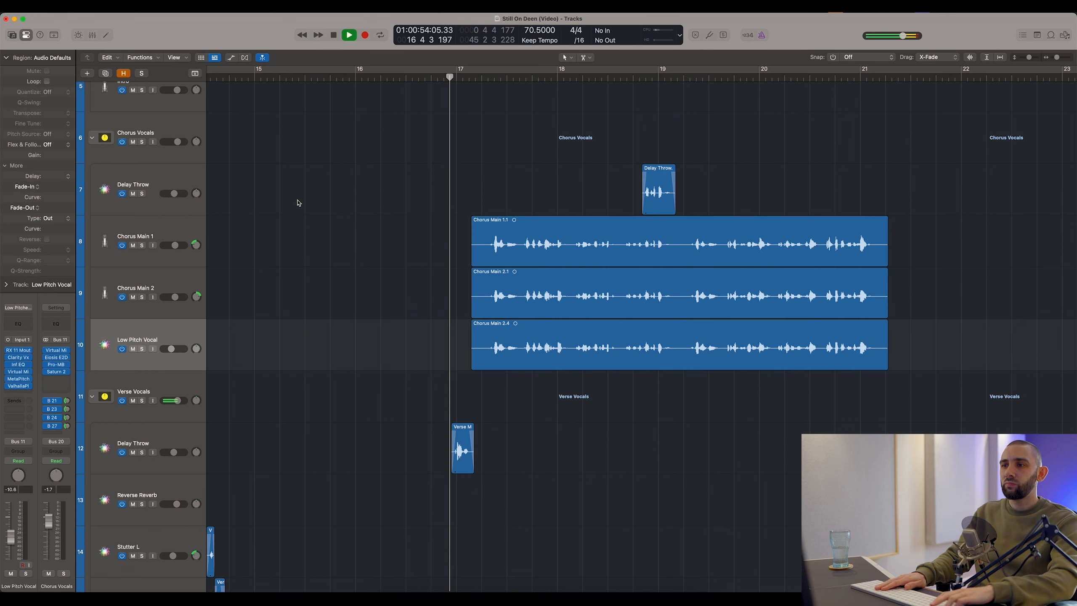
{"action": "key", "text": "super+Right"}
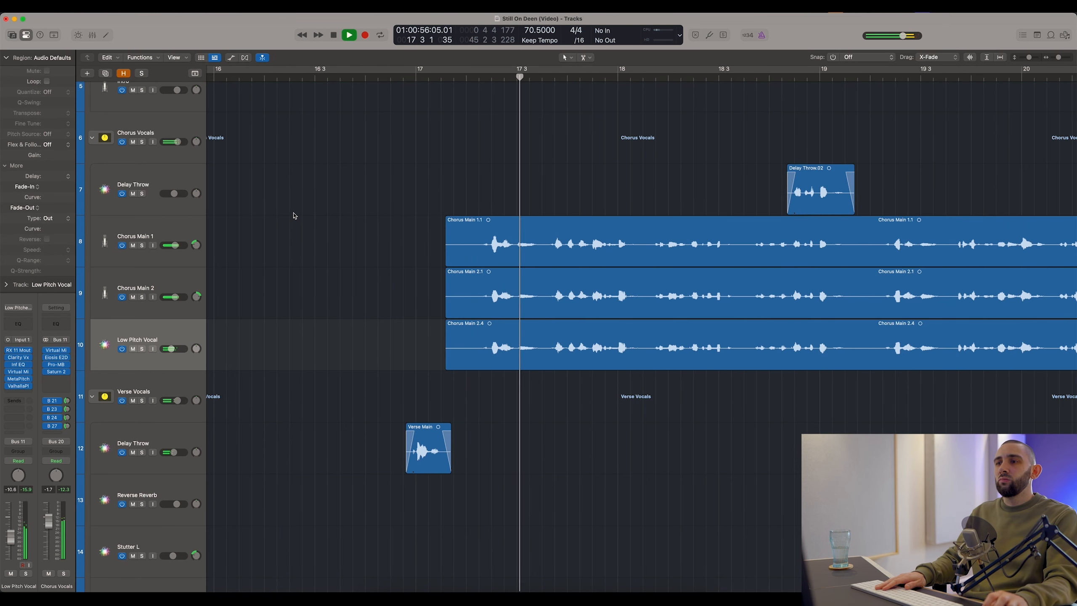
{"action": "scroll", "coordinate": [311, 214], "scroll_direction": "right", "scroll_amount": 5}
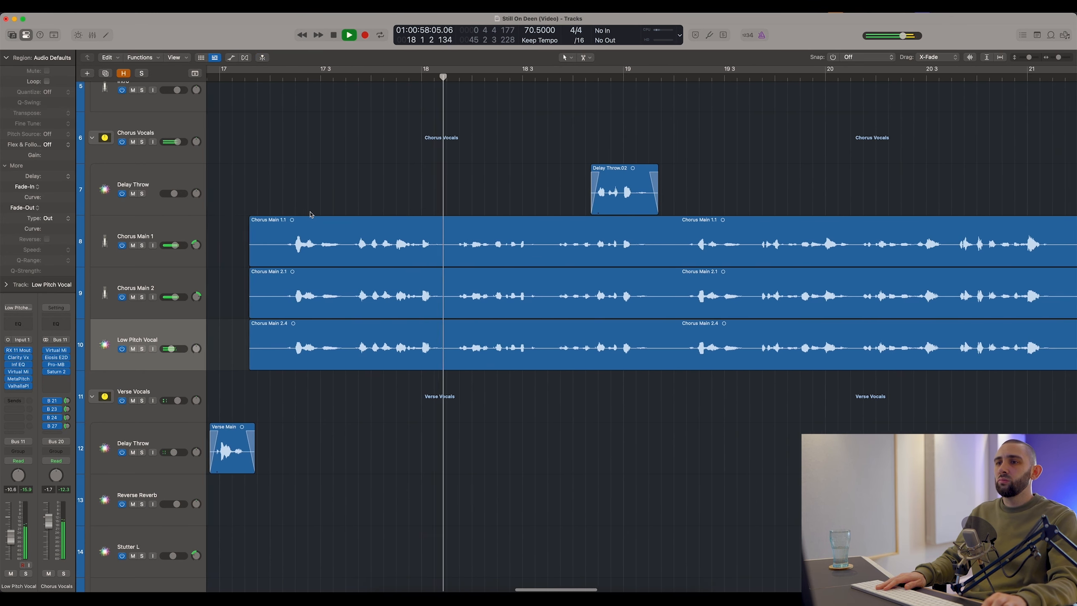
{"action": "scroll", "coordinate": [313, 212], "scroll_direction": "right", "scroll_amount": 1}
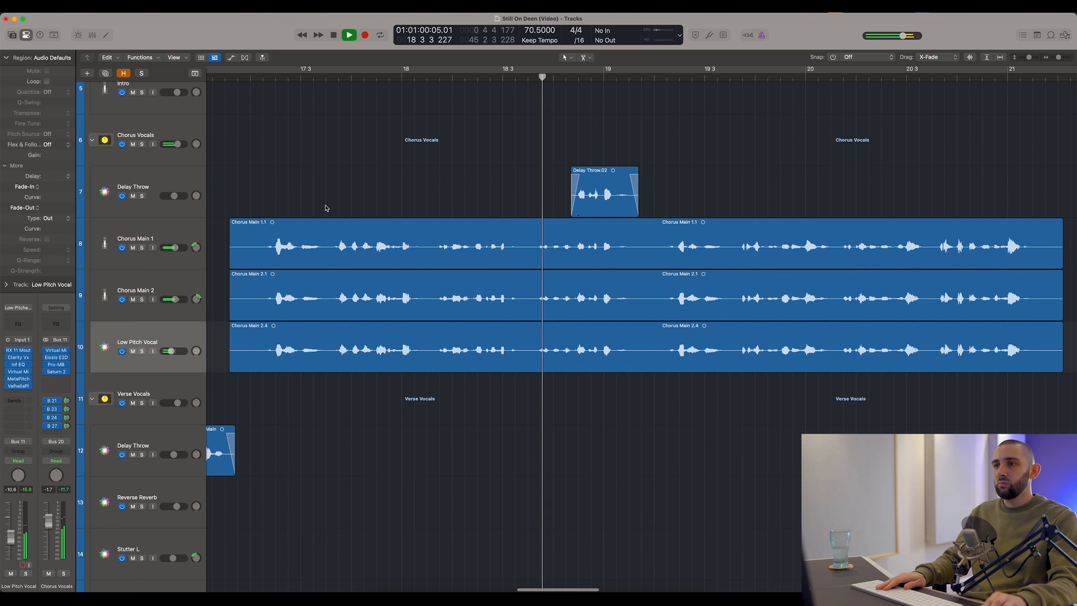
{"action": "scroll", "coordinate": [325, 208], "scroll_direction": "right", "scroll_amount": 2}
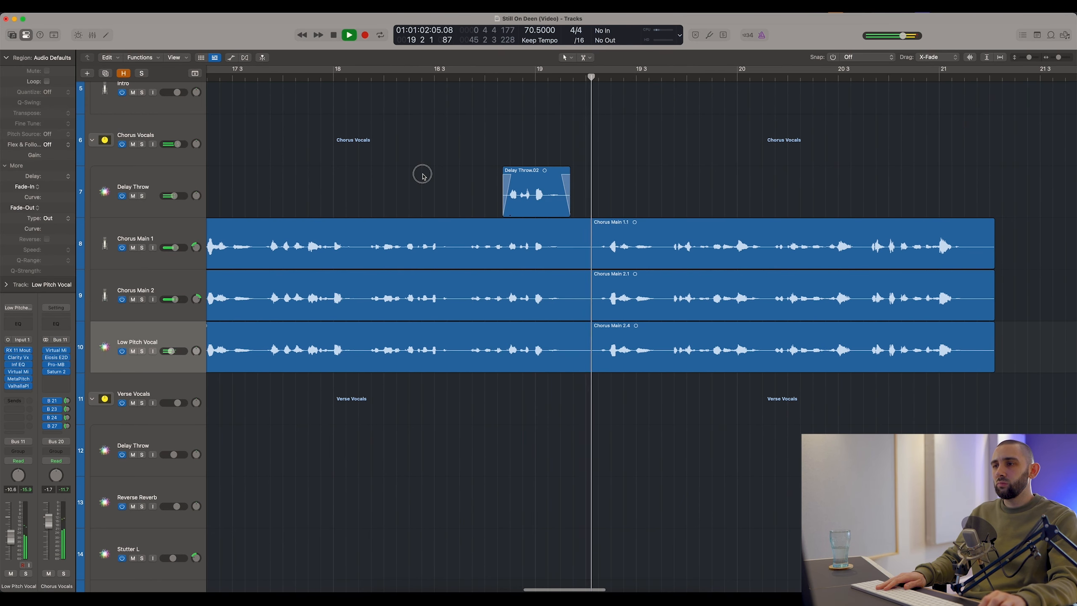
{"action": "scroll", "coordinate": [423, 176], "scroll_direction": "right", "scroll_amount": 2}
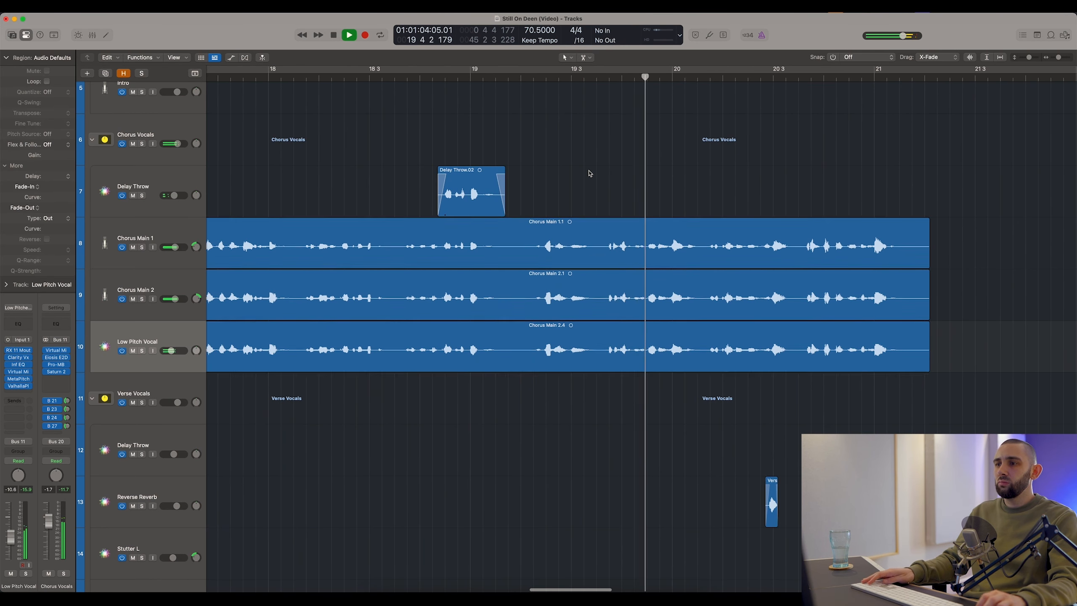
{"action": "scroll", "coordinate": [590, 173], "scroll_direction": "down", "scroll_amount": 4}
{"action": "scroll", "coordinate": [589, 173], "scroll_direction": "up", "scroll_amount": 3}
{"action": "scroll", "coordinate": [518, 163], "scroll_direction": "down", "scroll_amount": 10}
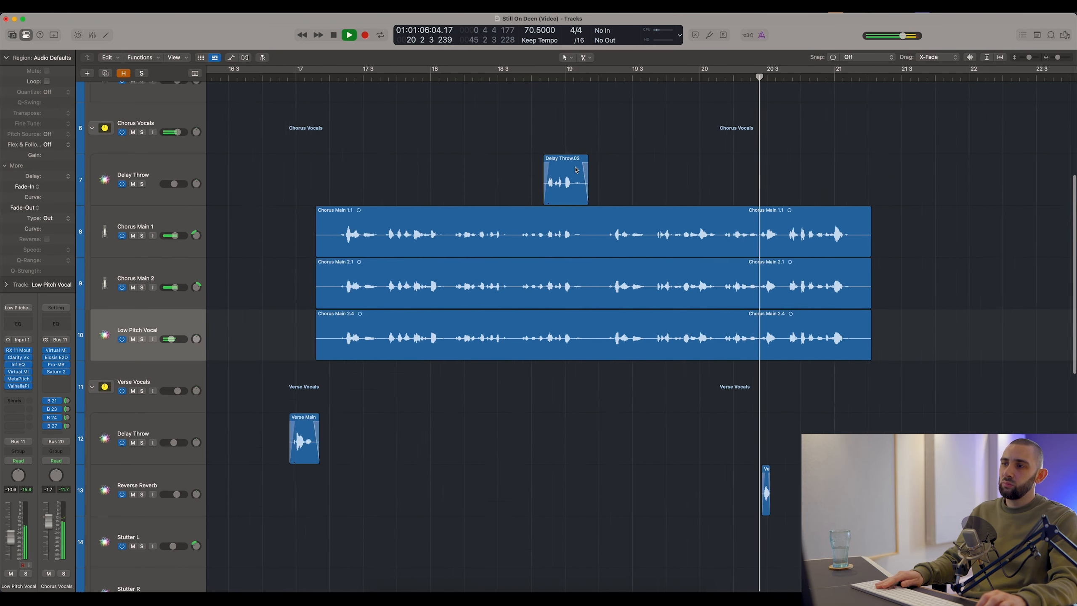
{"action": "scroll", "coordinate": [522, 159], "scroll_direction": "right", "scroll_amount": 1}
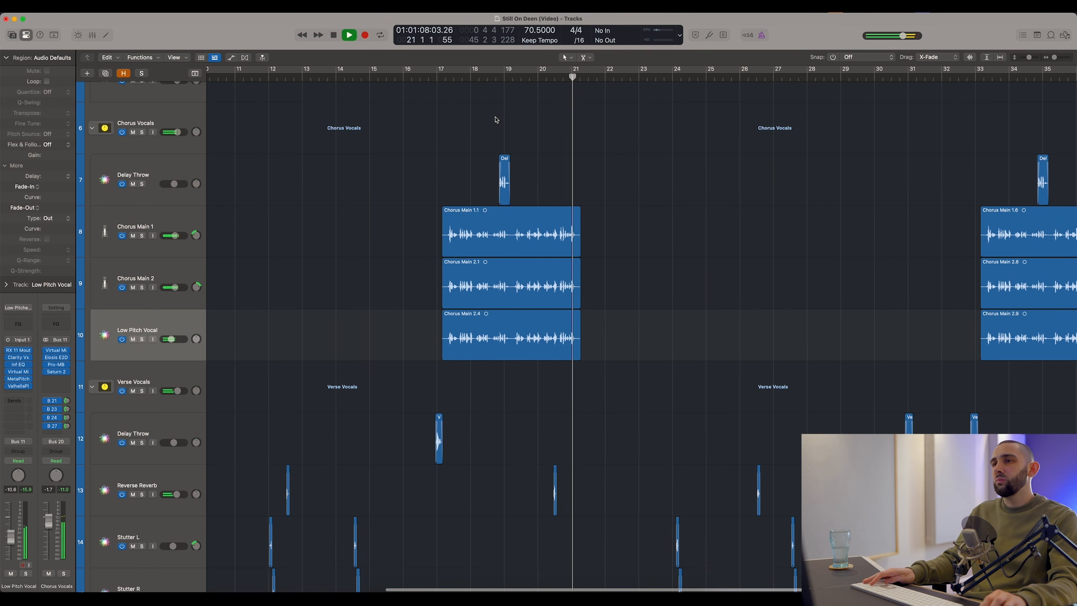
Move the playhead just ahead of the first chorus Delay Throw region, solo Delay Throw, Chorus Main 1 and Chorus Main 2, and play
{"action": "left_click", "coordinate": [494, 77]}
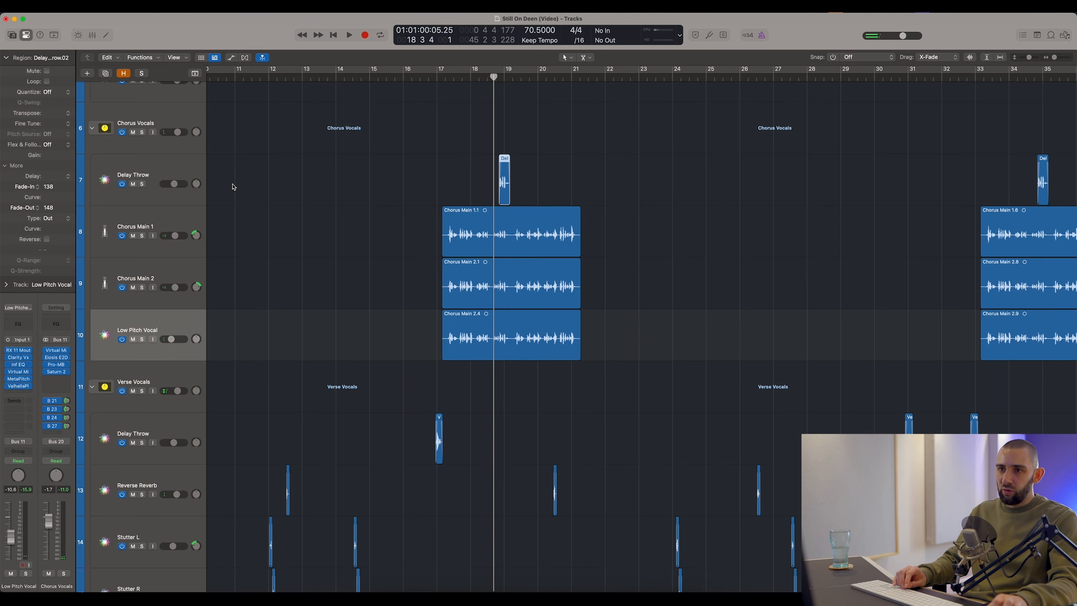
{"action": "left_click", "coordinate": [185, 166]}
{"action": "left_click_drag", "start_coordinate": [142, 184], "coordinate": [142, 236]}
{"action": "key", "text": "space"}
{"action": "left_click", "coordinate": [144, 288]}
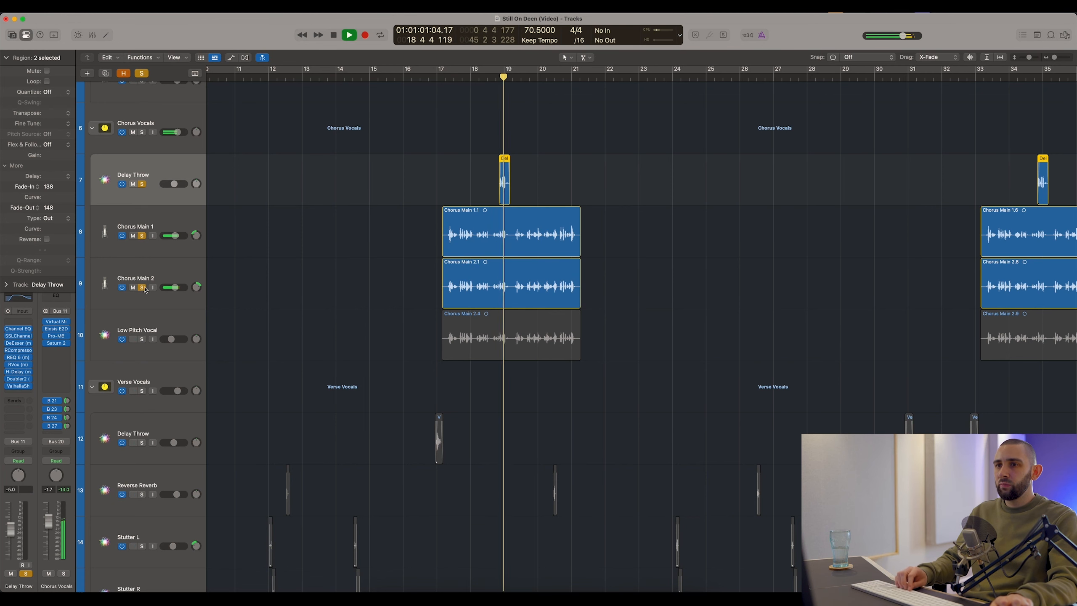
Stop playback, clear all track solos and bring the Verse Vocals and Adlibs tracks into view
{"action": "left_click", "coordinate": [144, 187], "text": "alt"}
{"action": "left_click", "coordinate": [313, 195]}
{"action": "scroll", "coordinate": [344, 199], "scroll_direction": "down", "scroll_amount": 6}
{"action": "scroll", "coordinate": [345, 199], "scroll_direction": "up", "scroll_amount": 1}
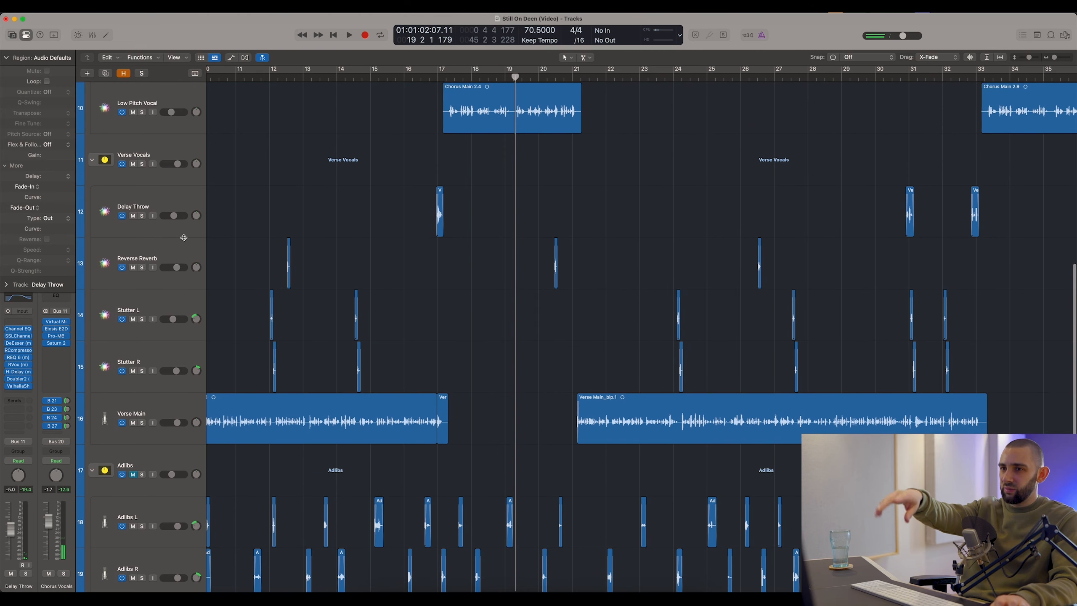
Select the verse Delay Throw track, switch to the chorus Delay Throw track, and place the playhead at bar 16 beat 3
{"action": "left_click", "coordinate": [170, 208]}
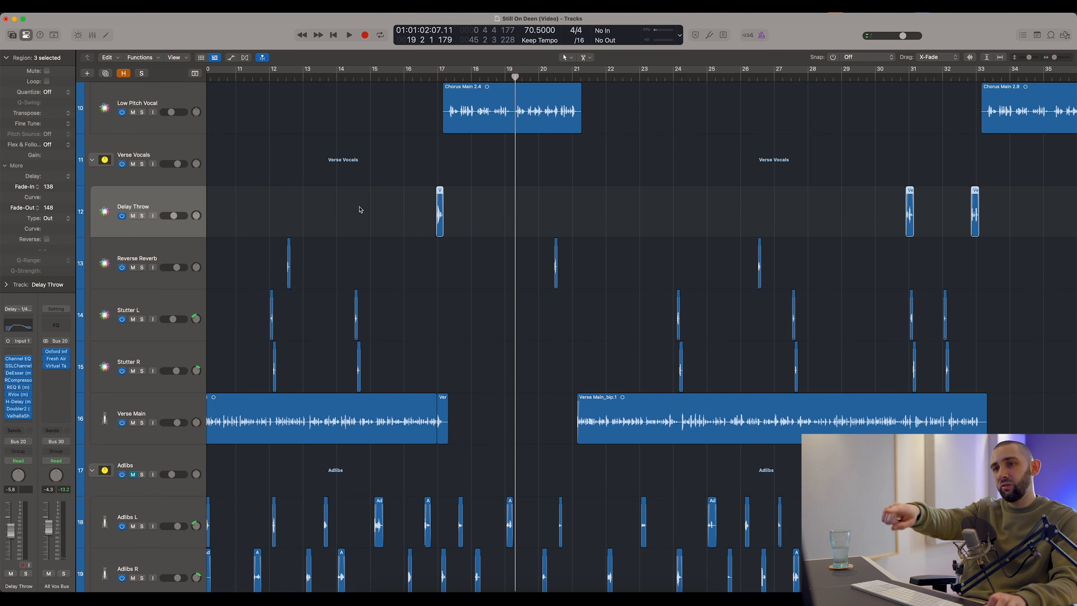
{"action": "scroll", "coordinate": [360, 209], "scroll_direction": "up", "scroll_amount": 6}
{"action": "left_click", "coordinate": [182, 168]}
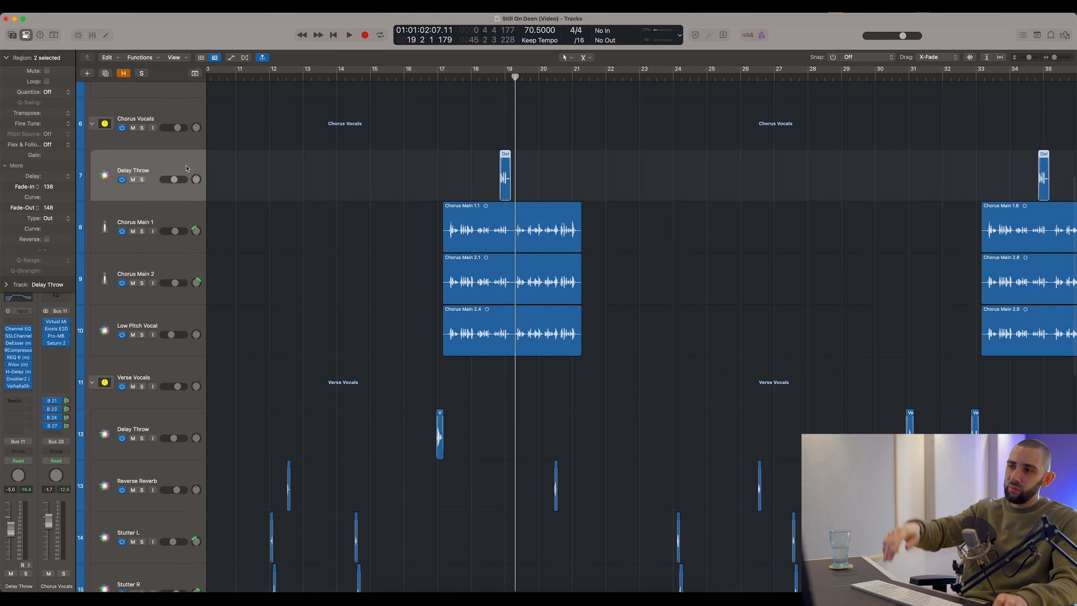
{"action": "key", "text": "super+Left"}
{"action": "key", "text": "super+Left"}
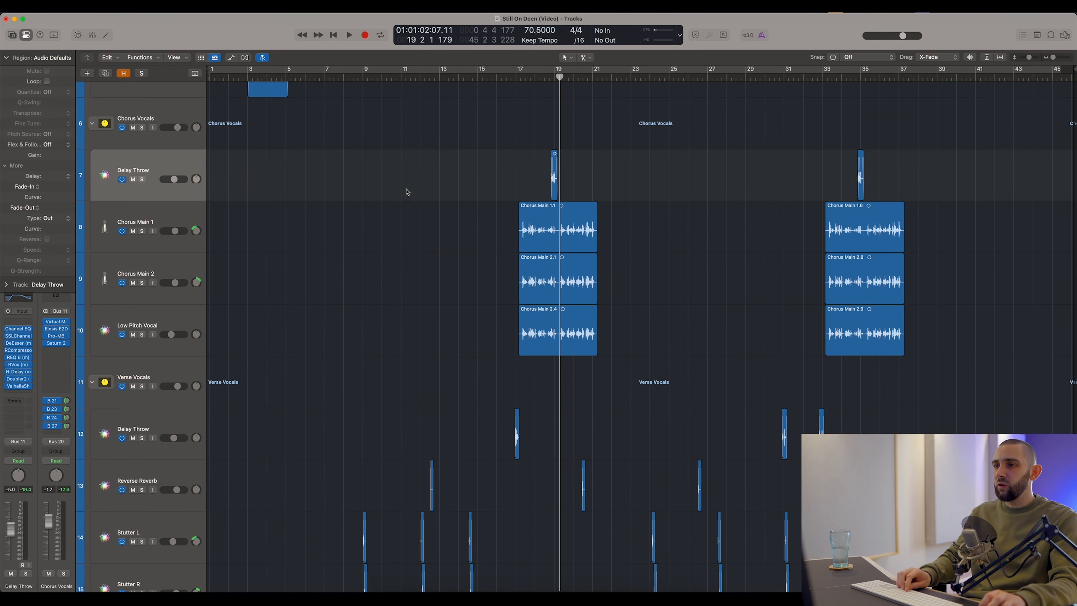
{"action": "left_click", "coordinate": [509, 78]}
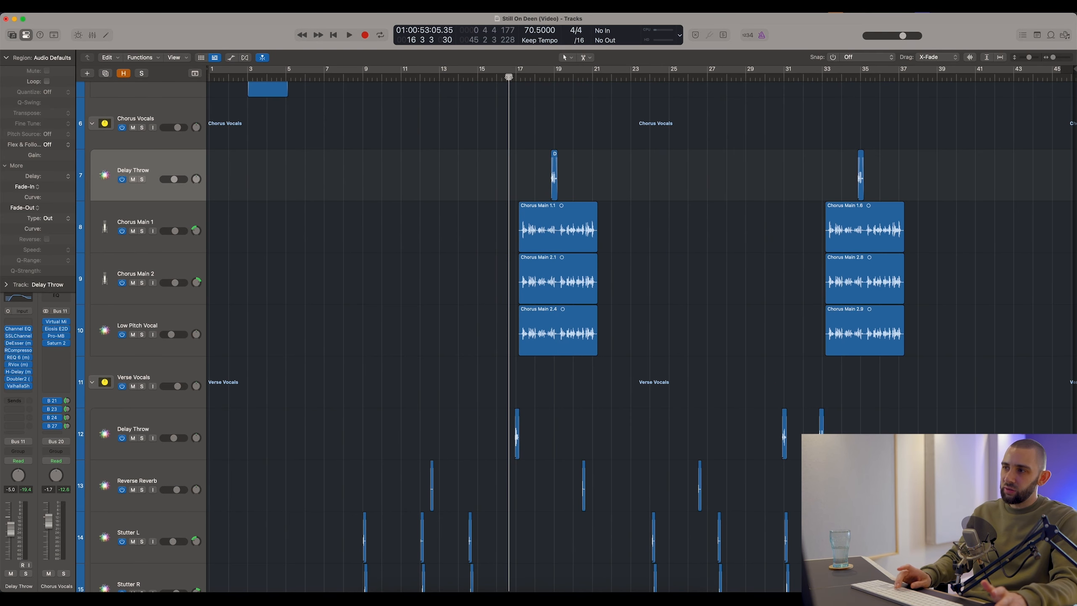
Select the Low Pitch Vocal track and clear its region selection
{"action": "scroll", "coordinate": [501, 127], "scroll_direction": "up", "scroll_amount": 5}
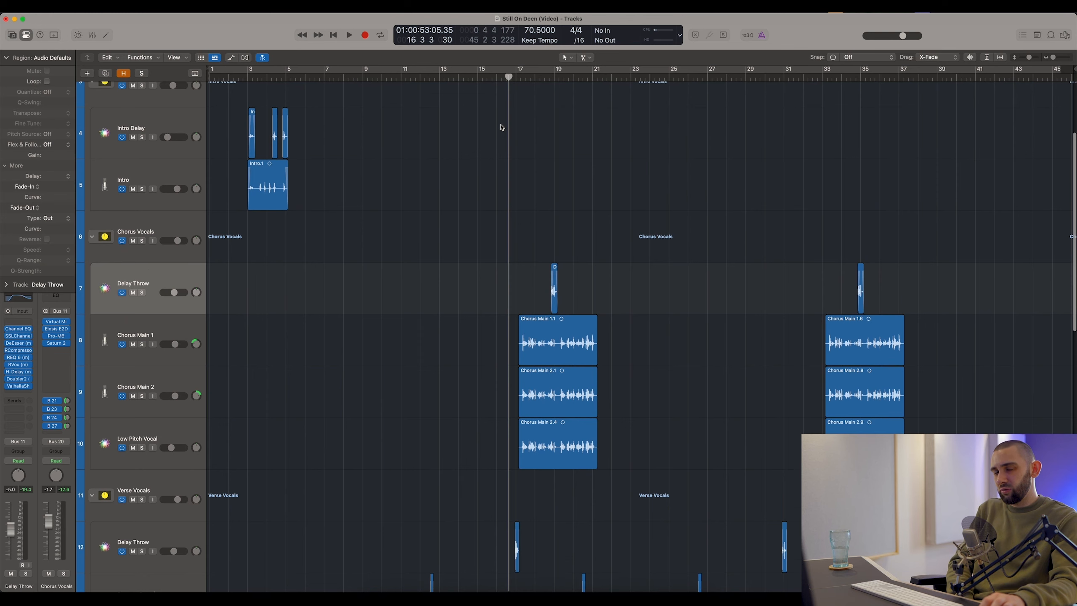
{"action": "left_click", "coordinate": [160, 427]}
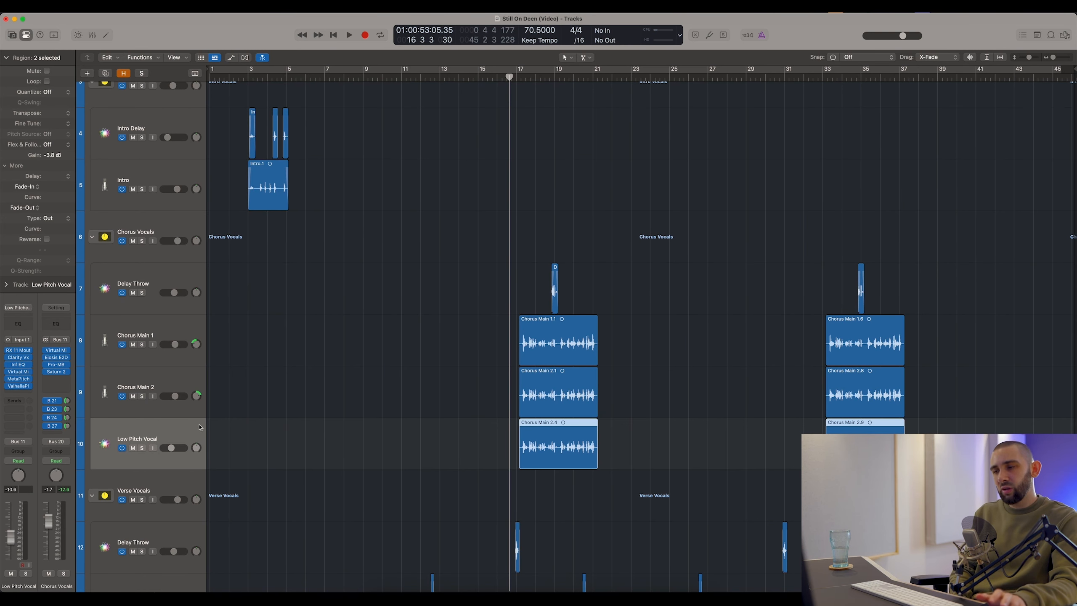
{"action": "left_click", "coordinate": [281, 427]}
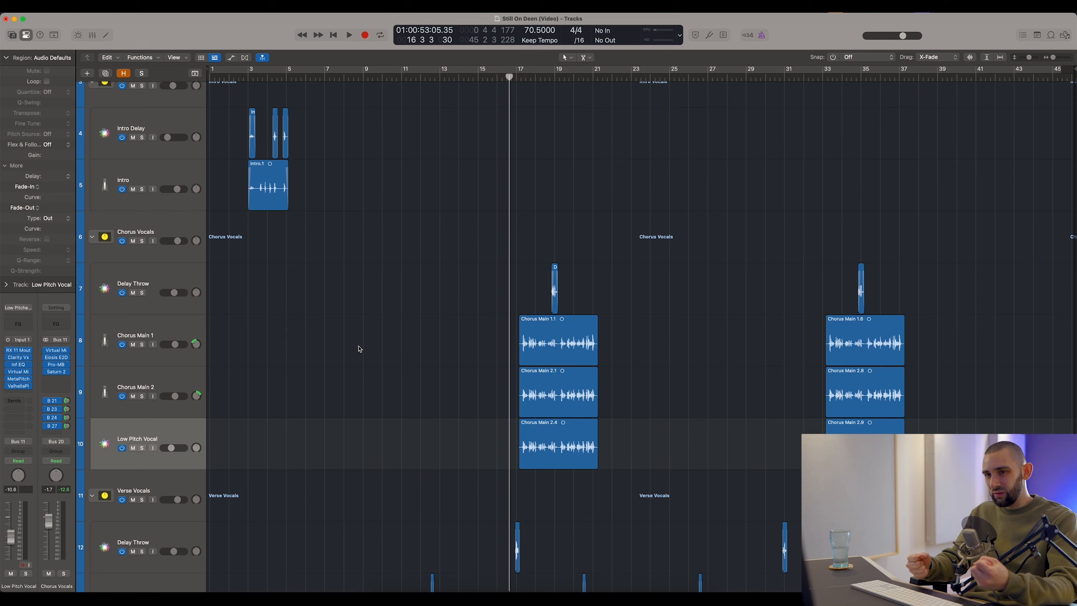
{"action": "scroll", "coordinate": [360, 349], "scroll_direction": "up", "scroll_amount": 5}
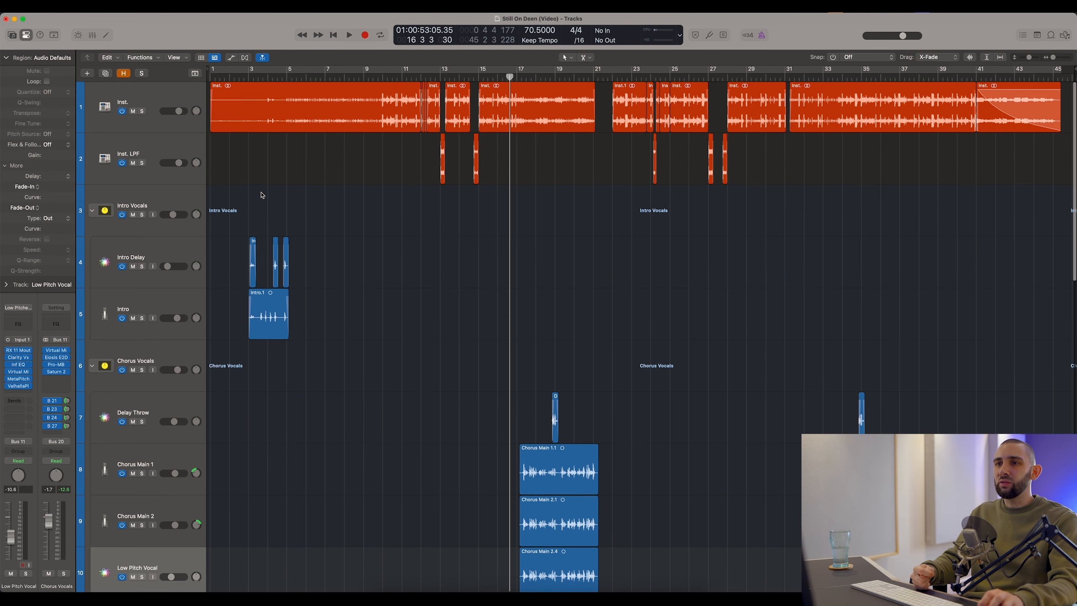
Solo the Adlibs stack, select the Adlibs L track, and clear its region selection
{"action": "scroll", "coordinate": [289, 191], "scroll_direction": "down", "scroll_amount": 5}
{"action": "scroll", "coordinate": [289, 190], "scroll_direction": "down", "scroll_amount": 5}
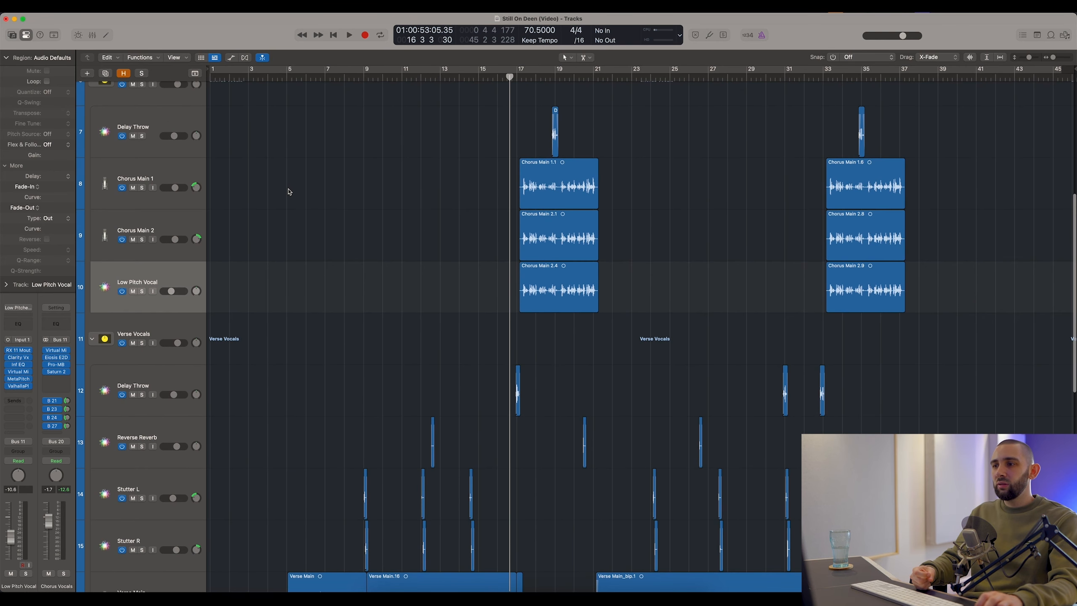
{"action": "scroll", "coordinate": [288, 190], "scroll_direction": "down", "scroll_amount": 3}
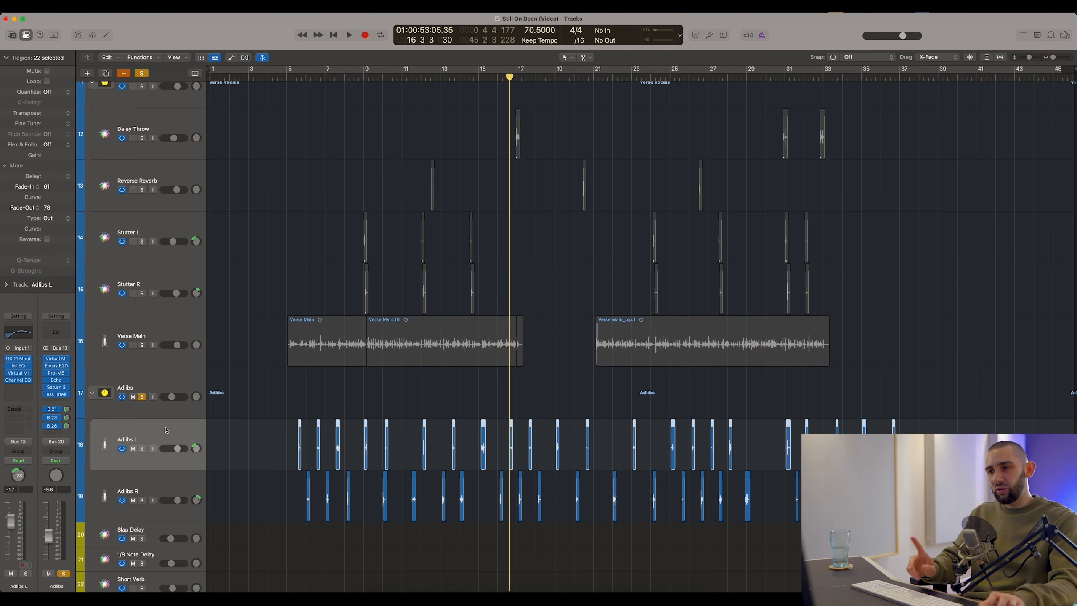
{"action": "left_click", "coordinate": [293, 392]}
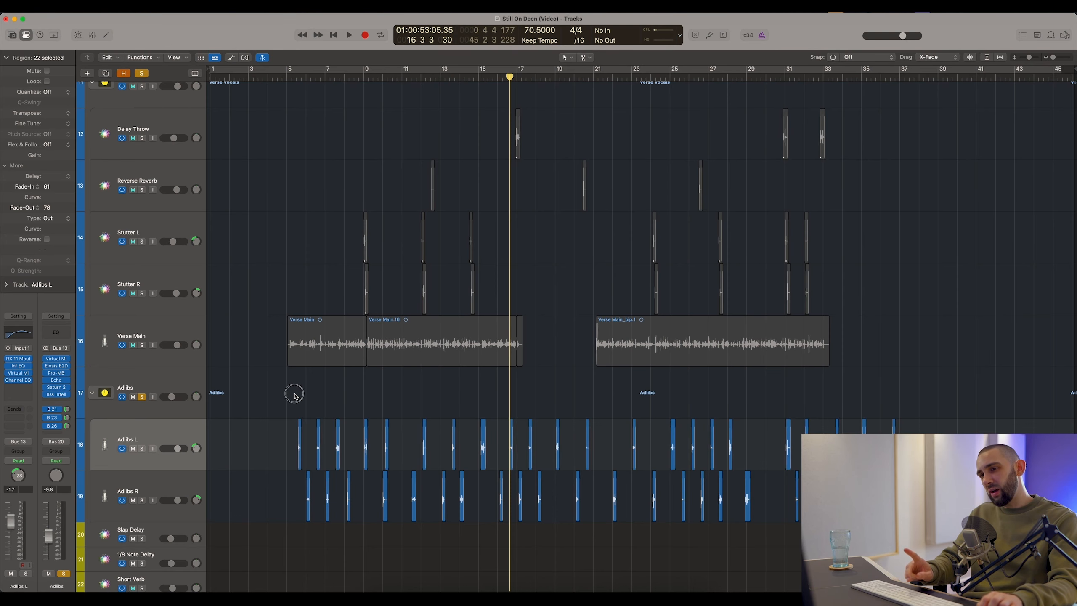
{"action": "scroll", "coordinate": [295, 127], "scroll_direction": "down", "scroll_amount": 3}
Play the soloed adlibs from bar 11 beat 2 to about bar 14, stop, and select the Adlibs L track
{"action": "left_click_drag", "start_coordinate": [293, 81], "coordinate": [409, 124]}
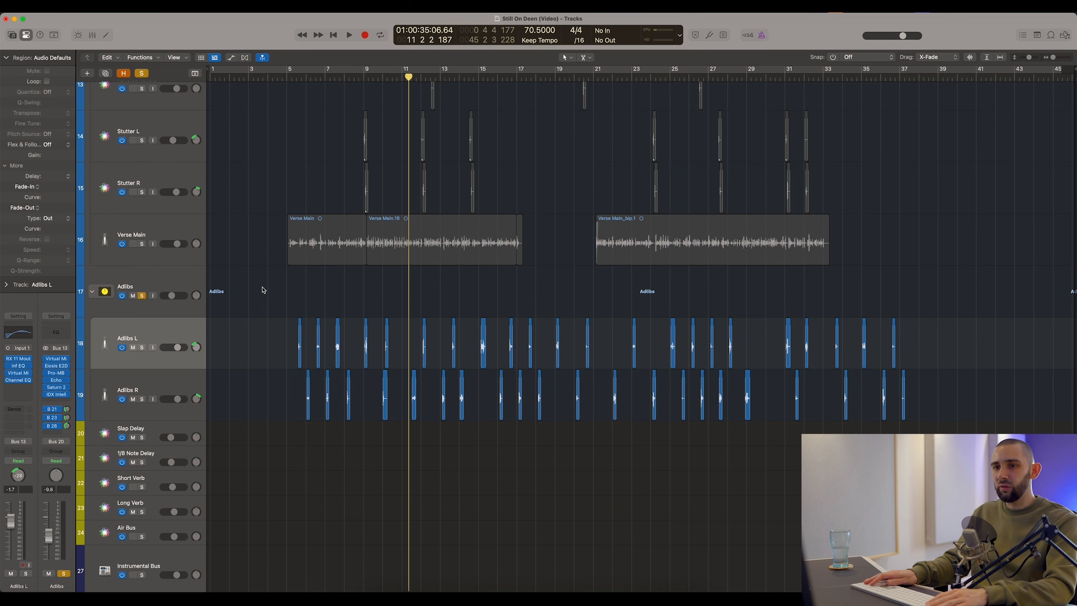
{"action": "key", "text": "super+Right"}
{"action": "key", "text": "super+Right"}
{"action": "key", "text": "super+Right"}
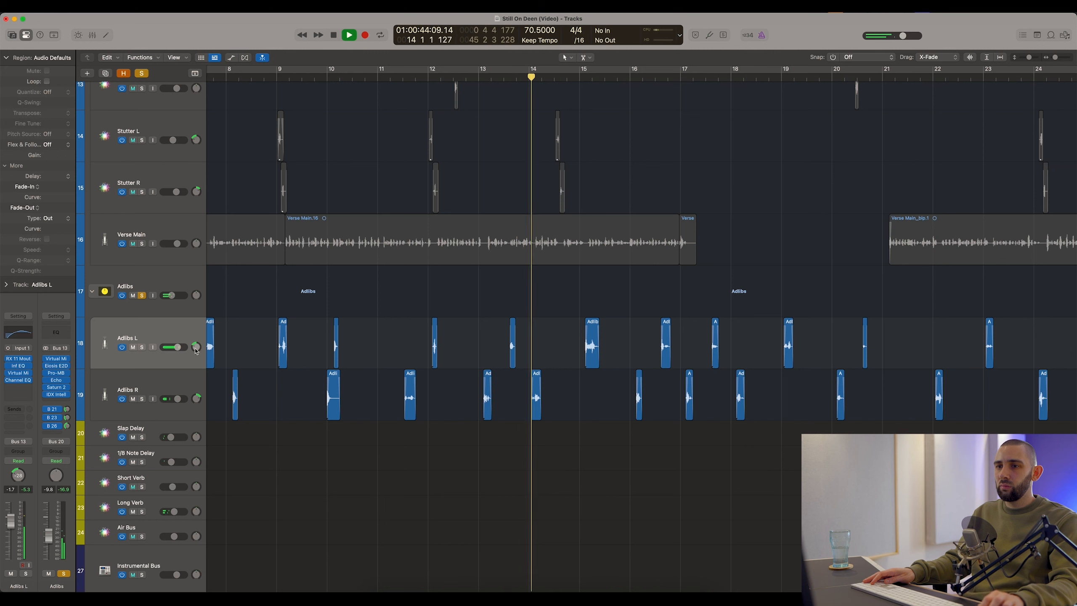
{"action": "key", "text": "space"}
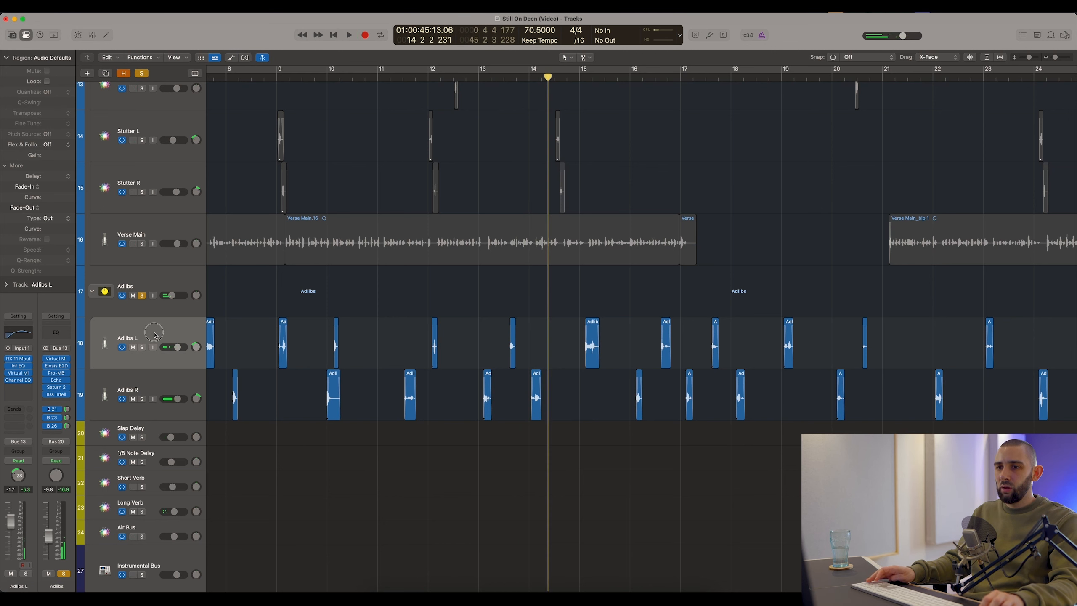
{"action": "left_click", "coordinate": [155, 335]}
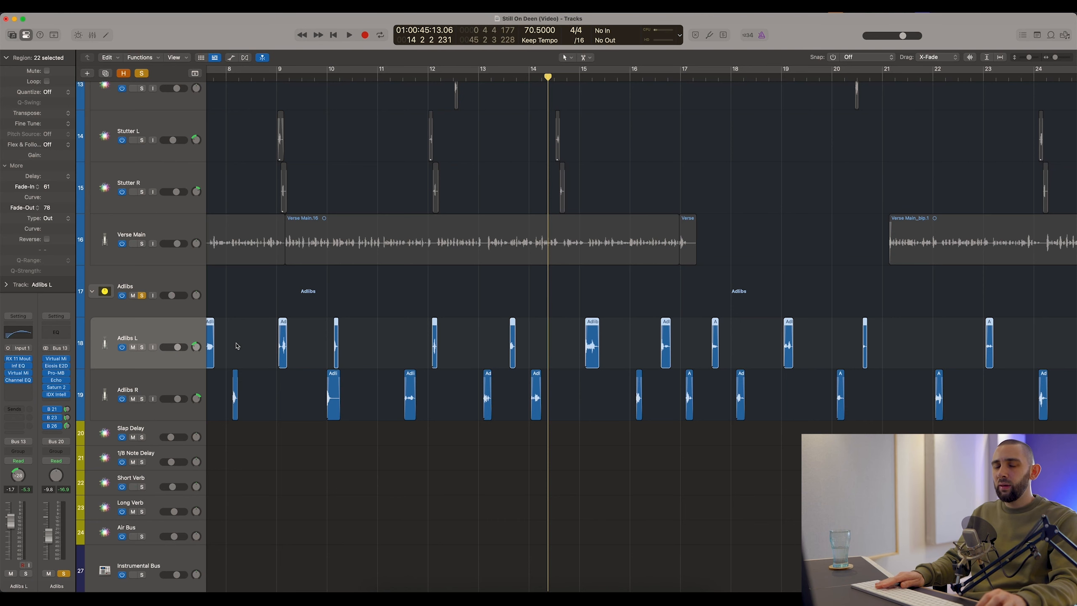
{"action": "scroll", "coordinate": [250, 341], "scroll_direction": "down", "scroll_amount": 5}
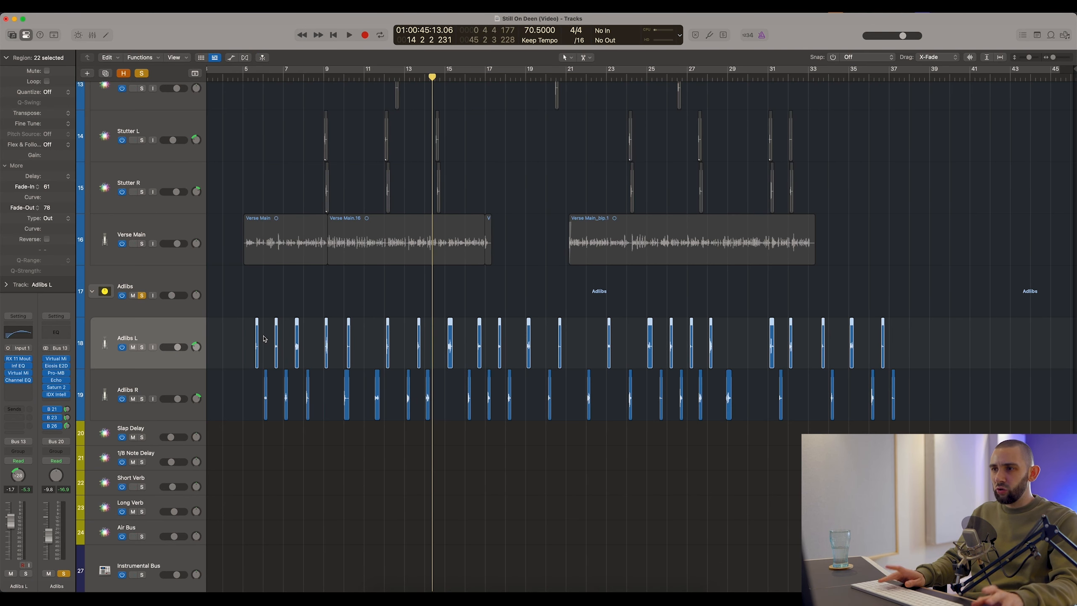
Clear the Adlibs solo, deselect the regions, and play the full mix from bar 14 with the verse and adlib tracks in view
{"action": "left_click", "coordinate": [142, 295]}
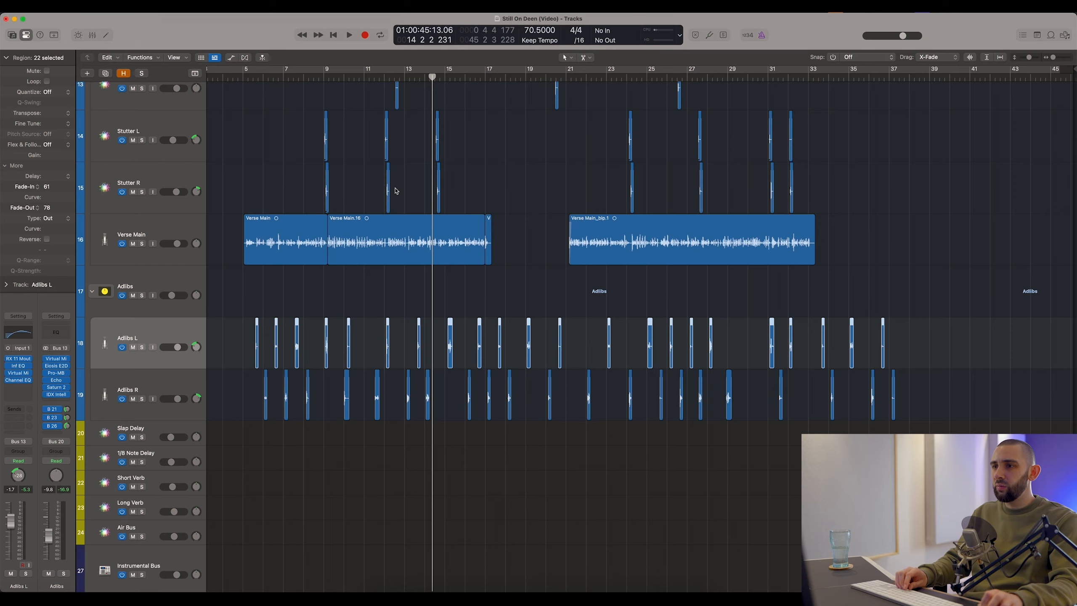
{"action": "scroll", "coordinate": [312, 175], "scroll_direction": "up", "scroll_amount": 3}
{"action": "left_click", "coordinate": [313, 176]}
{"action": "scroll", "coordinate": [313, 178], "scroll_direction": "up", "scroll_amount": 5}
{"action": "scroll", "coordinate": [313, 175], "scroll_direction": "up", "scroll_amount": 4}
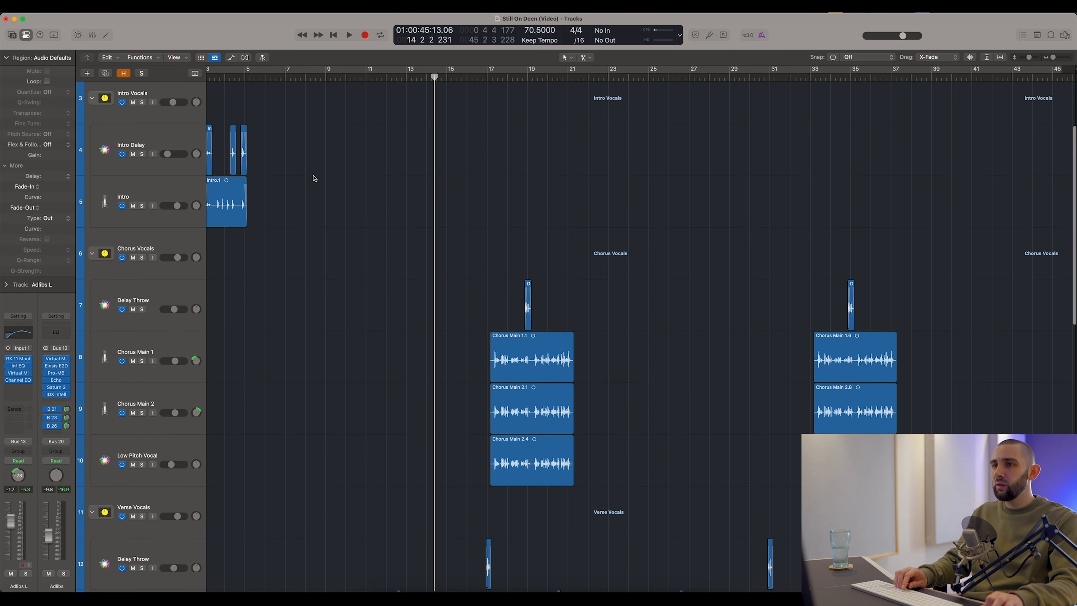
{"action": "scroll", "coordinate": [313, 176], "scroll_direction": "down", "scroll_amount": 12}
{"action": "scroll", "coordinate": [313, 176], "scroll_direction": "up", "scroll_amount": 5}
{"action": "key", "text": "space"}
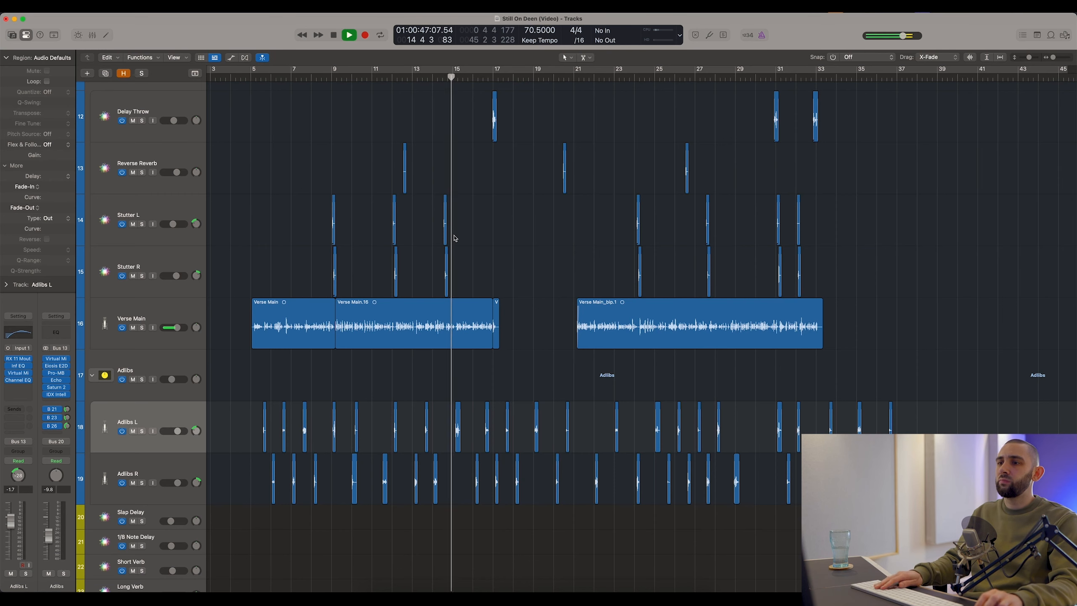
Follow the alternating Adlibs L and Adlibs R regions in the full mix from bar 15 through bar 19
{"action": "scroll", "coordinate": [457, 233], "scroll_direction": "up", "scroll_amount": 5}
{"action": "scroll", "coordinate": [450, 369], "scroll_direction": "up", "scroll_amount": 4}
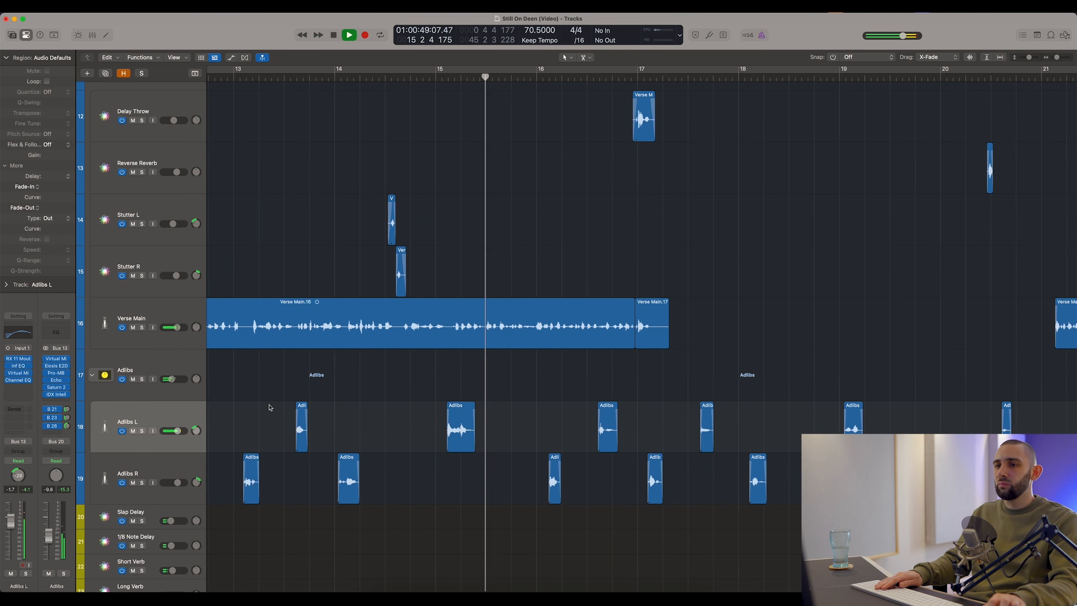
{"action": "scroll", "coordinate": [381, 420], "scroll_direction": "down", "scroll_amount": 2}
{"action": "scroll", "coordinate": [383, 407], "scroll_direction": "right", "scroll_amount": 2}
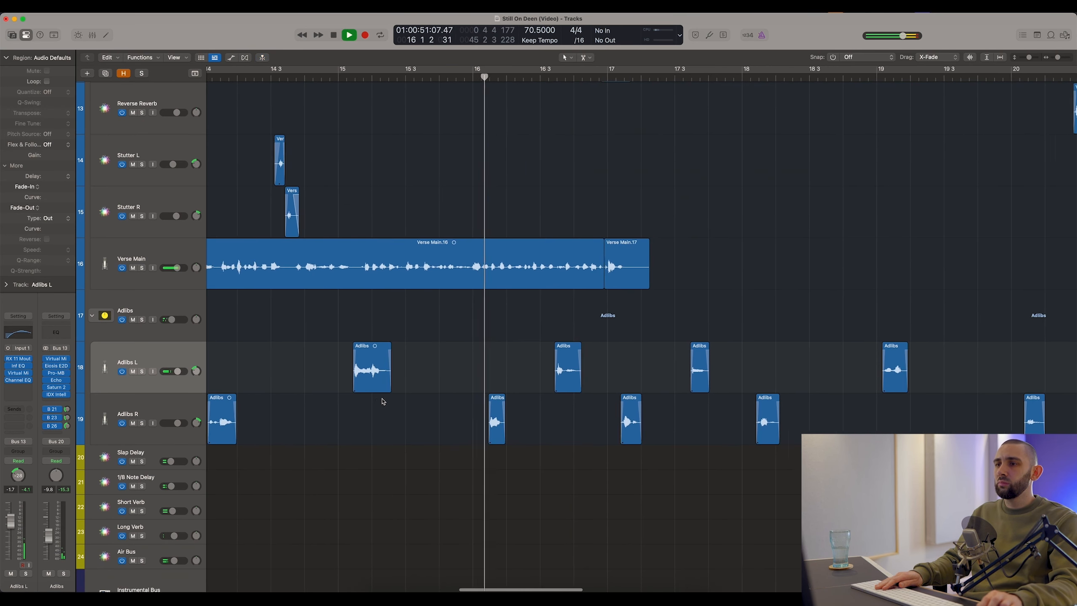
{"action": "scroll", "coordinate": [383, 398], "scroll_direction": "right", "scroll_amount": 2}
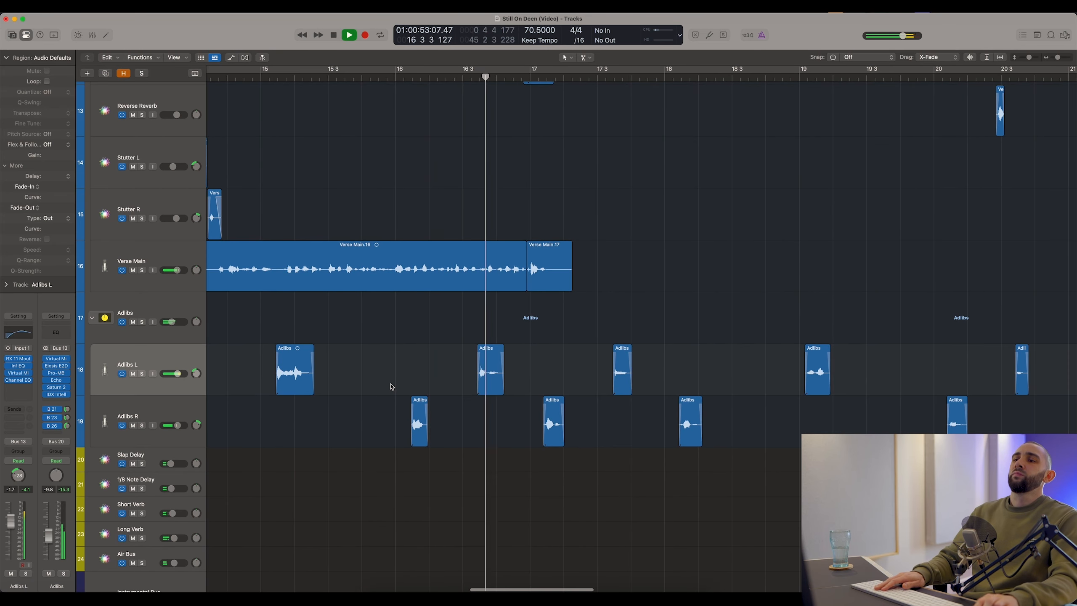
{"action": "scroll", "coordinate": [394, 382], "scroll_direction": "right", "scroll_amount": 2}
{"action": "scroll", "coordinate": [408, 379], "scroll_direction": "right", "scroll_amount": 2}
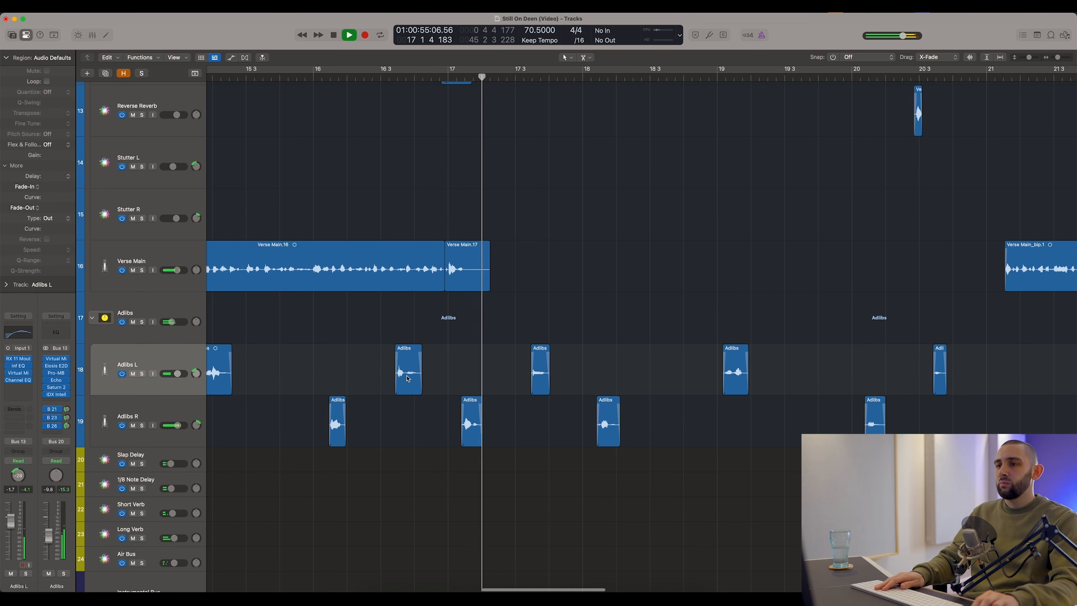
{"action": "scroll", "coordinate": [449, 368], "scroll_direction": "right", "scroll_amount": 2}
{"action": "scroll", "coordinate": [466, 366], "scroll_direction": "right", "scroll_amount": 2}
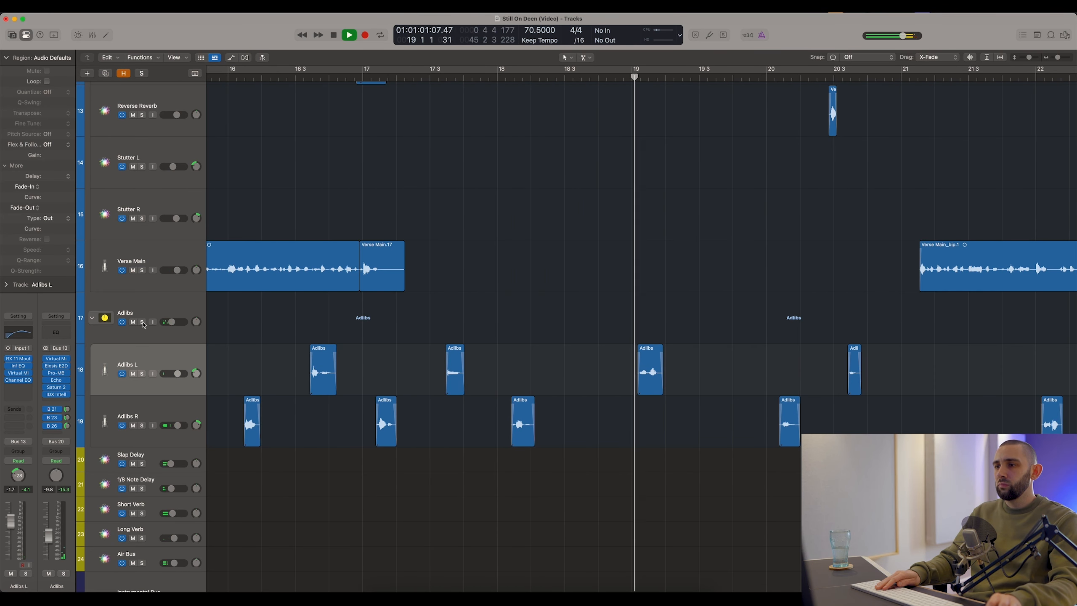
Replay the full mix from the start of the first verse at about bar 5 and follow the adlibs to bar 7
{"action": "key", "text": "super+Left"}
{"action": "key", "text": "super+Left"}
{"action": "key", "text": "super+Left"}
{"action": "key", "text": "super+Left"}
{"action": "key", "text": "super+Left"}
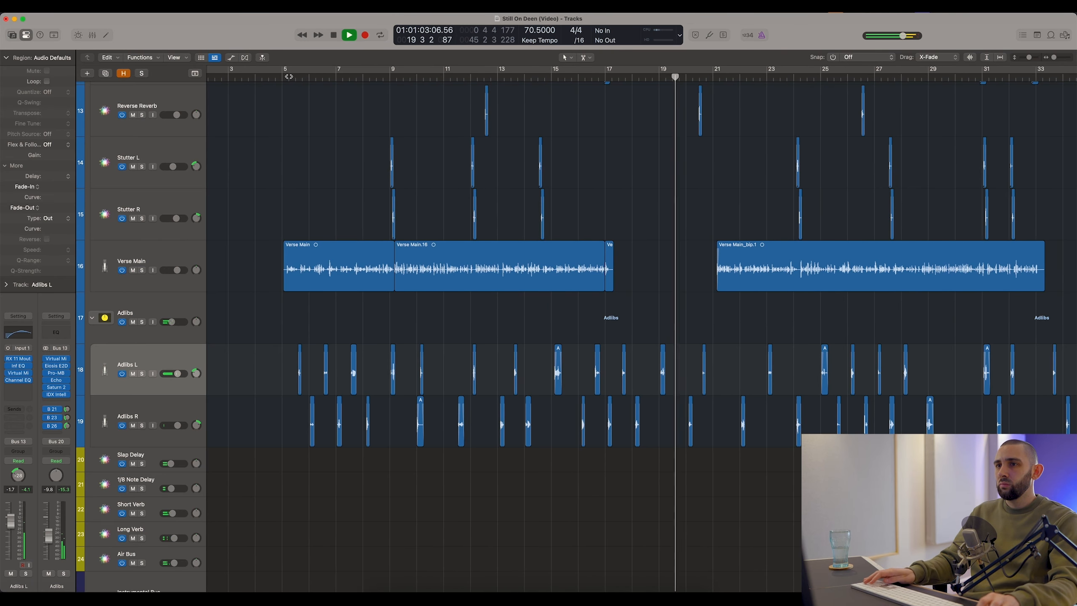
{"action": "key", "text": "super+Right"}
{"action": "key", "text": "super+Right"}
{"action": "key", "text": "super+Right"}
{"action": "key", "text": "super+Right"}
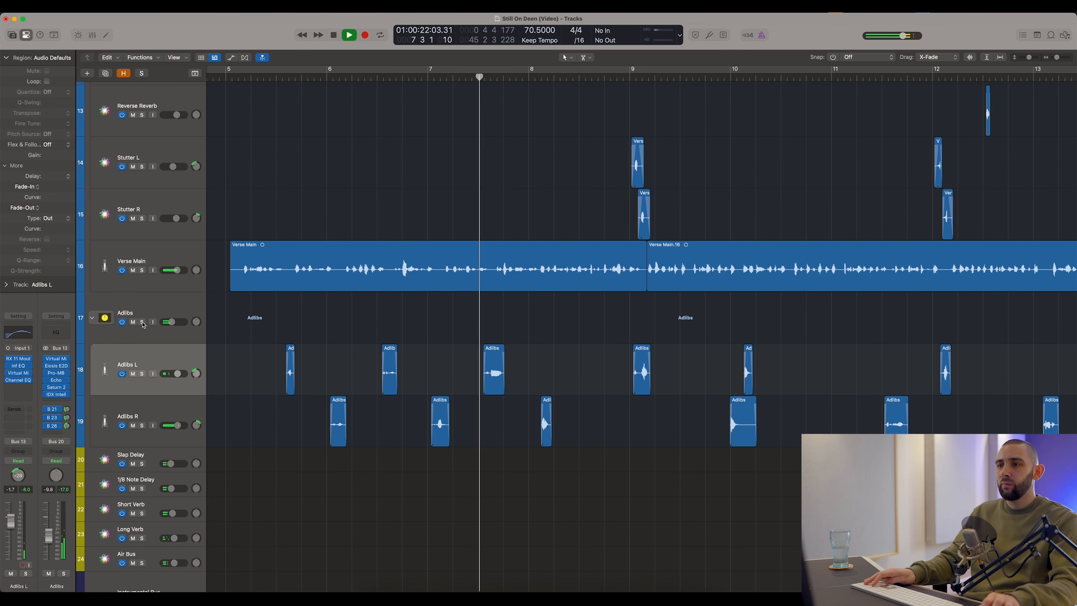
Solo the Adlibs stack, stop playback, and select the Verse Main track followed by the Adlibs L track
{"action": "left_click", "coordinate": [142, 322]}
{"action": "key", "text": "space"}
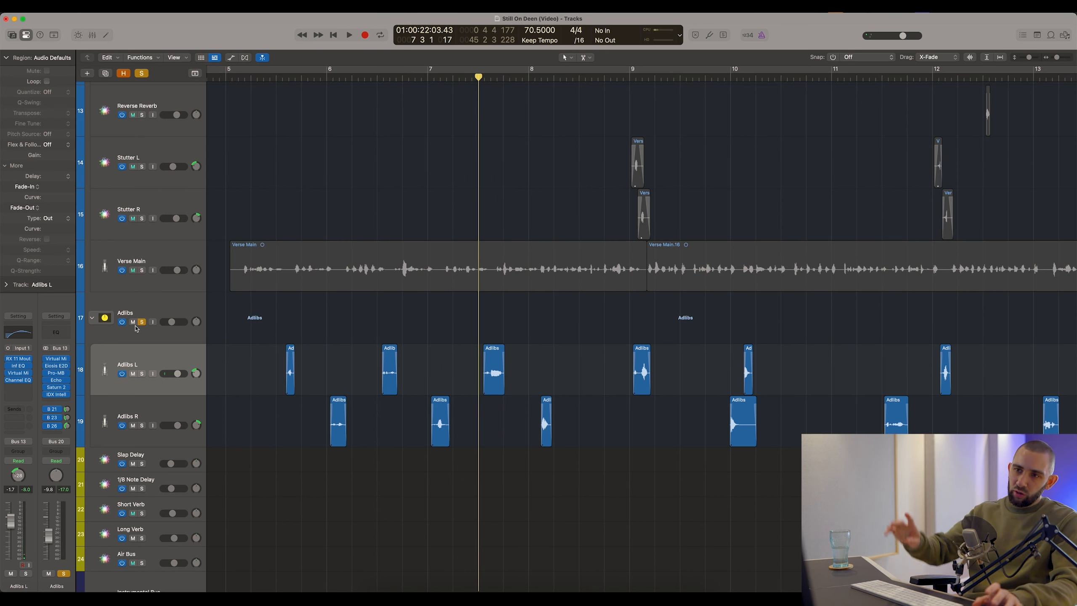
{"action": "left_click", "coordinate": [166, 261]}
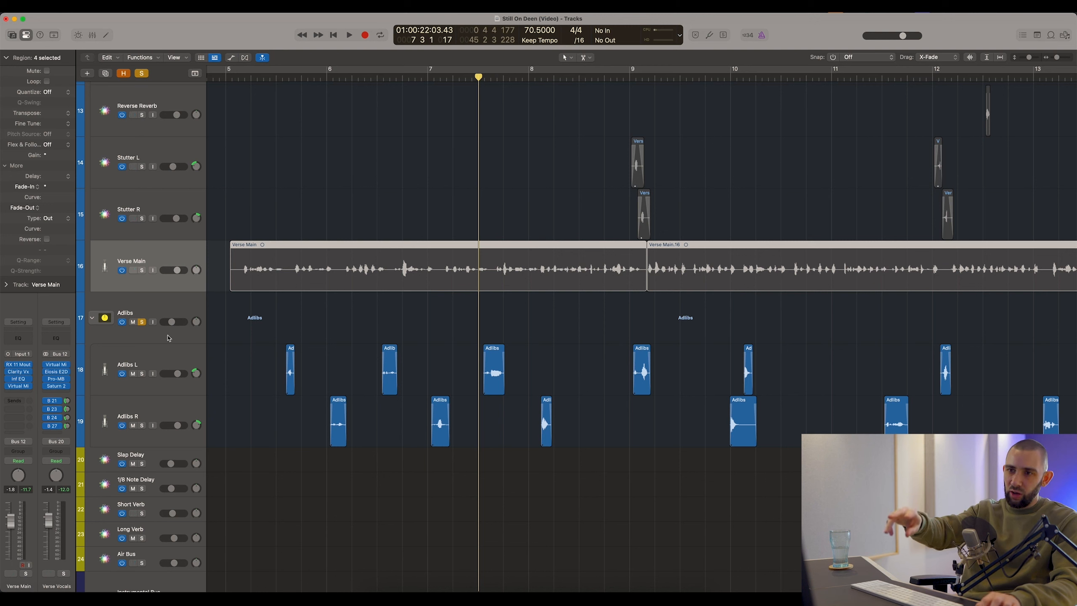
{"action": "left_click", "coordinate": [168, 351]}
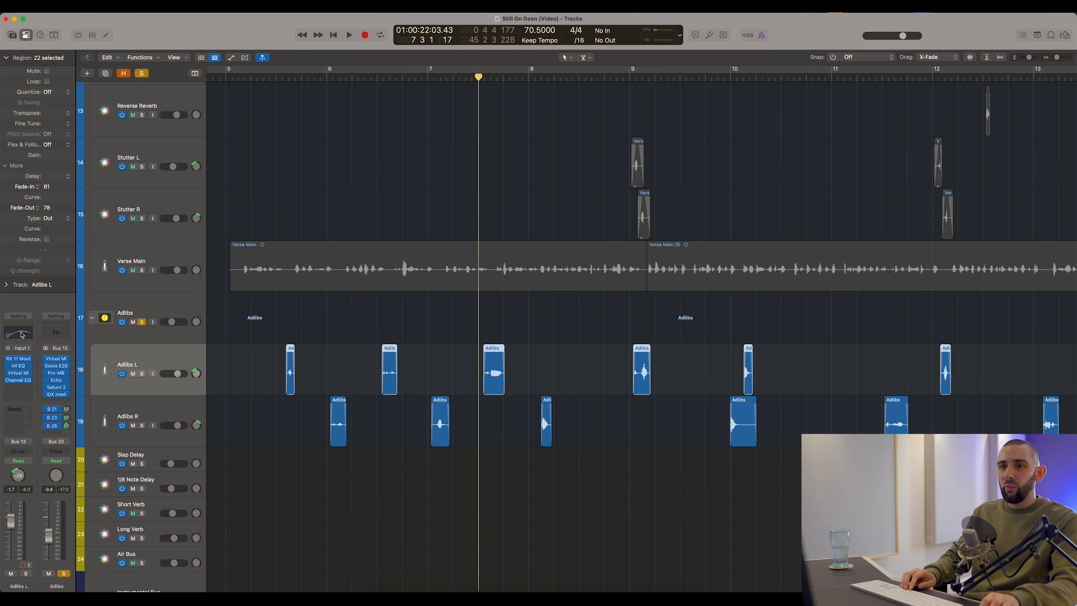
Open the Channel EQ on Adlibs L, examine its curve, select Adlibs R, and close the EQ window
{"action": "left_click", "coordinate": [22, 335]}
{"action": "left_click", "coordinate": [470, 245]}
{"action": "left_click", "coordinate": [680, 199]}
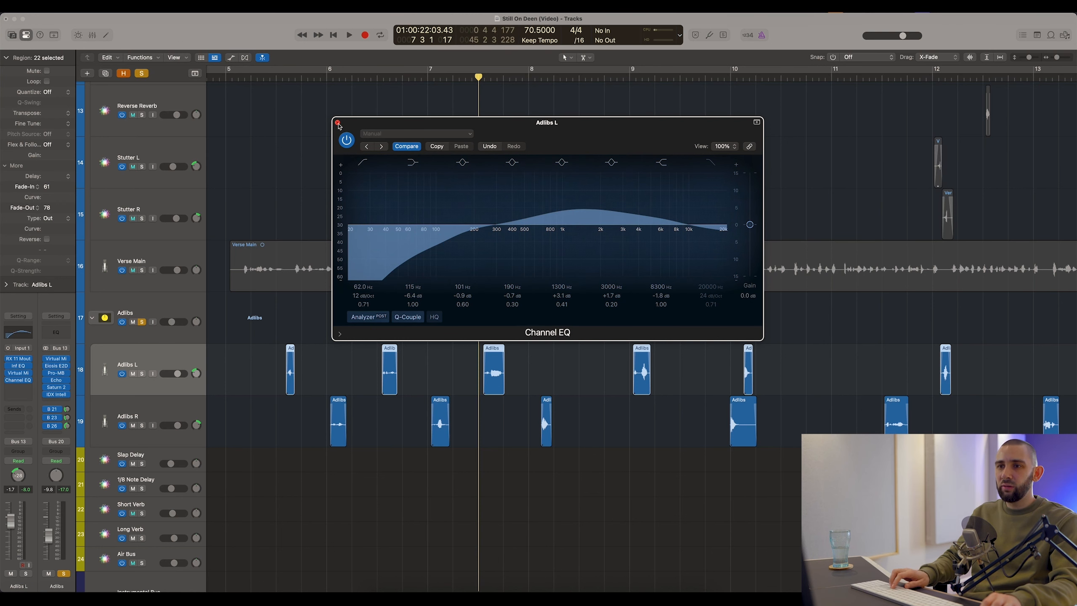
{"action": "key", "text": "Down"}
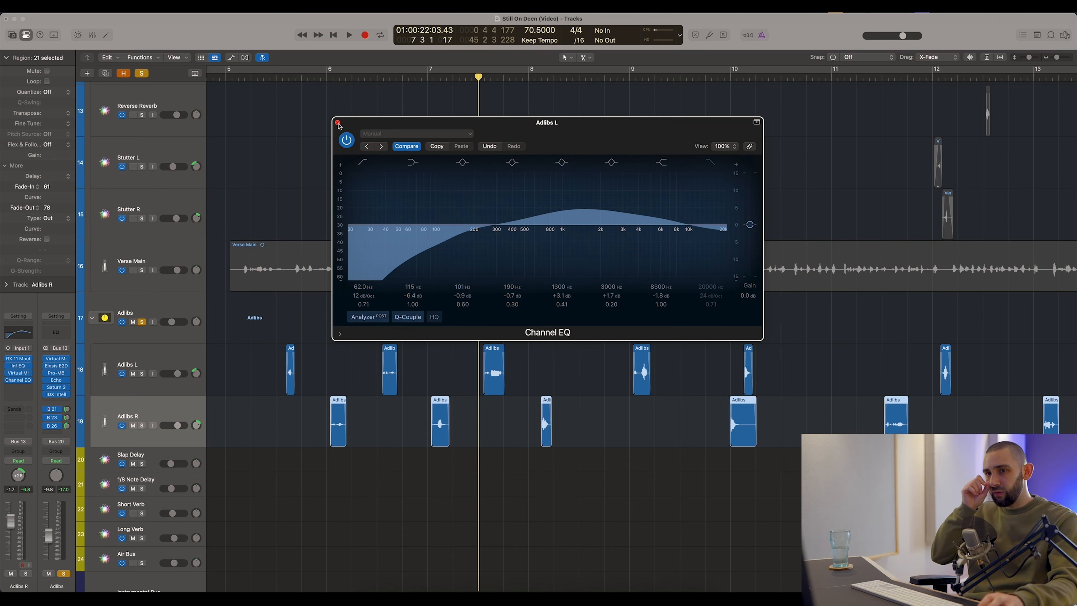
{"action": "left_click", "coordinate": [337, 123]}
Alternate between the Adlibs L and Adlibs R tracks to compare their plug-in chains and panning, ending on Adlibs L
{"action": "left_click", "coordinate": [140, 370]}
{"action": "key", "text": "Down"}
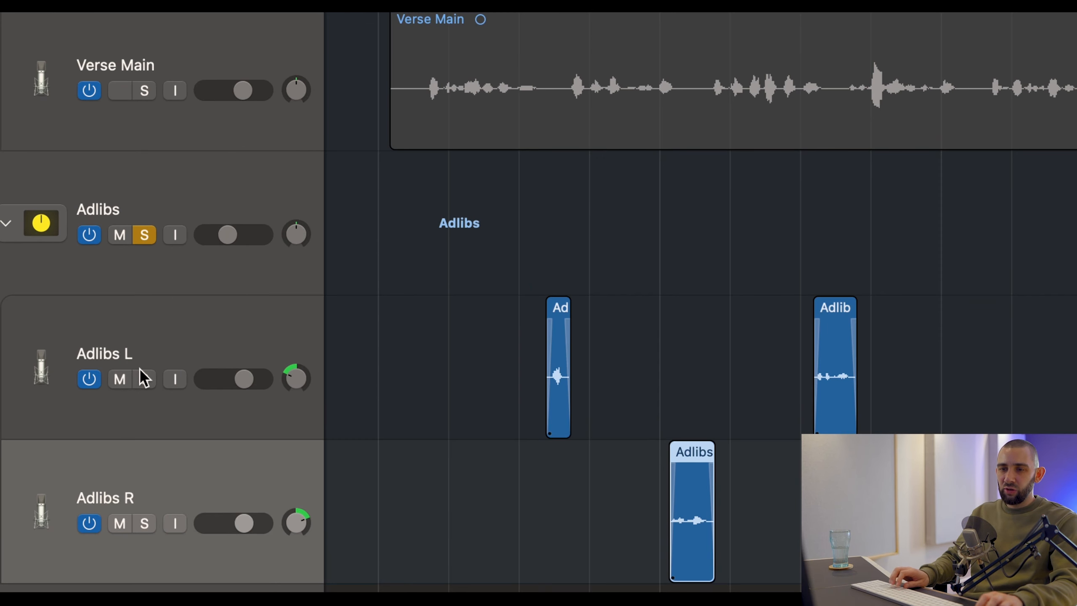
{"action": "key", "text": "Up"}
{"action": "key", "text": "Down"}
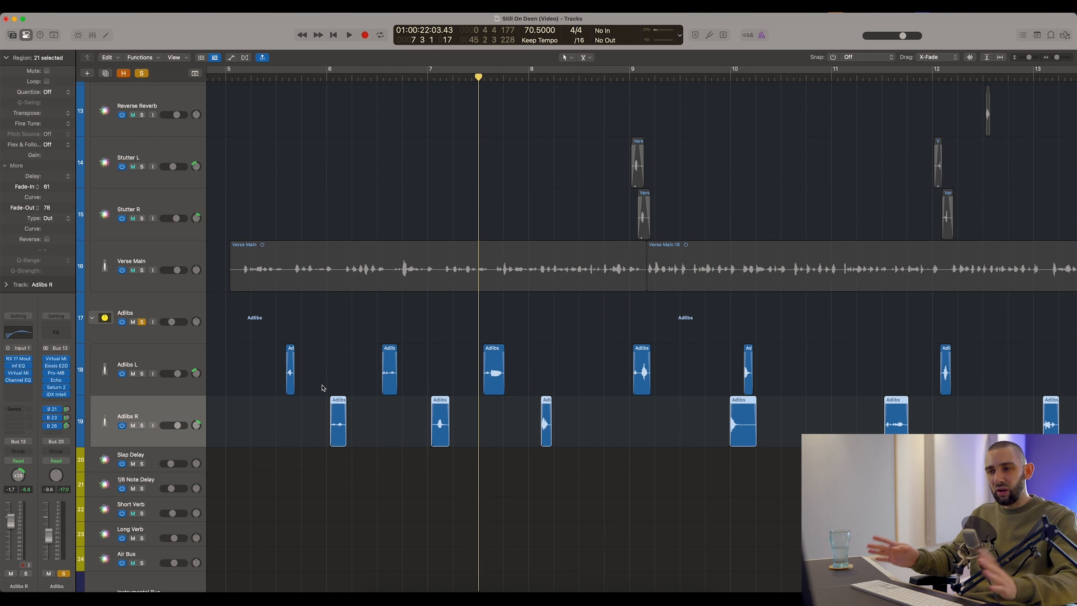
{"action": "key", "text": "Up"}
{"action": "key", "text": "super+Left"}
{"action": "key", "text": "Down"}
{"action": "key", "text": "Up"}
{"action": "key", "text": "Down"}
{"action": "key", "text": "Up"}
{"action": "key", "text": "Down"}
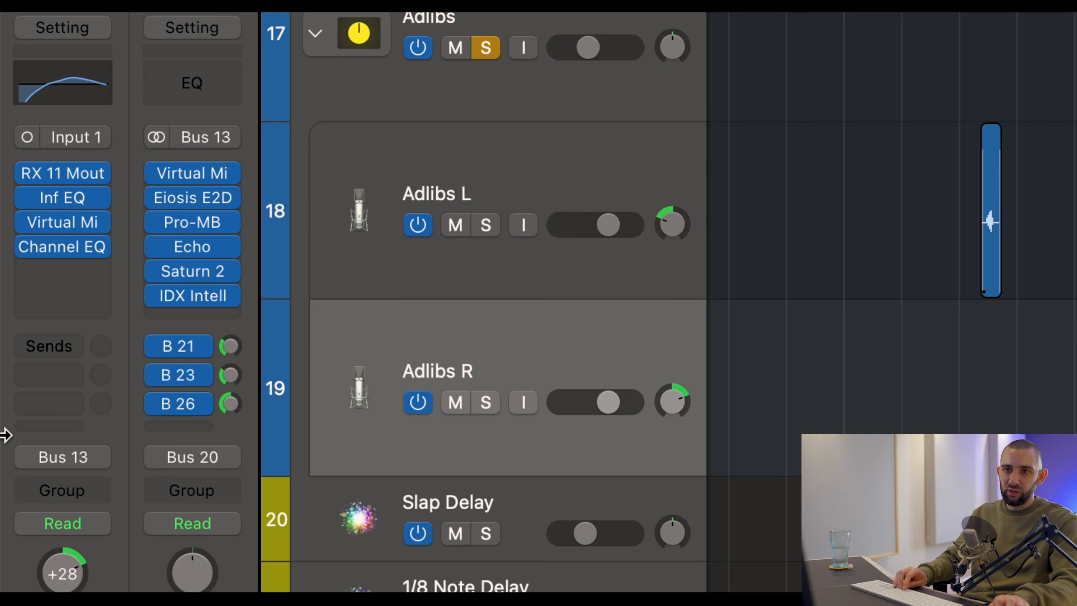
{"action": "key", "text": "Up"}
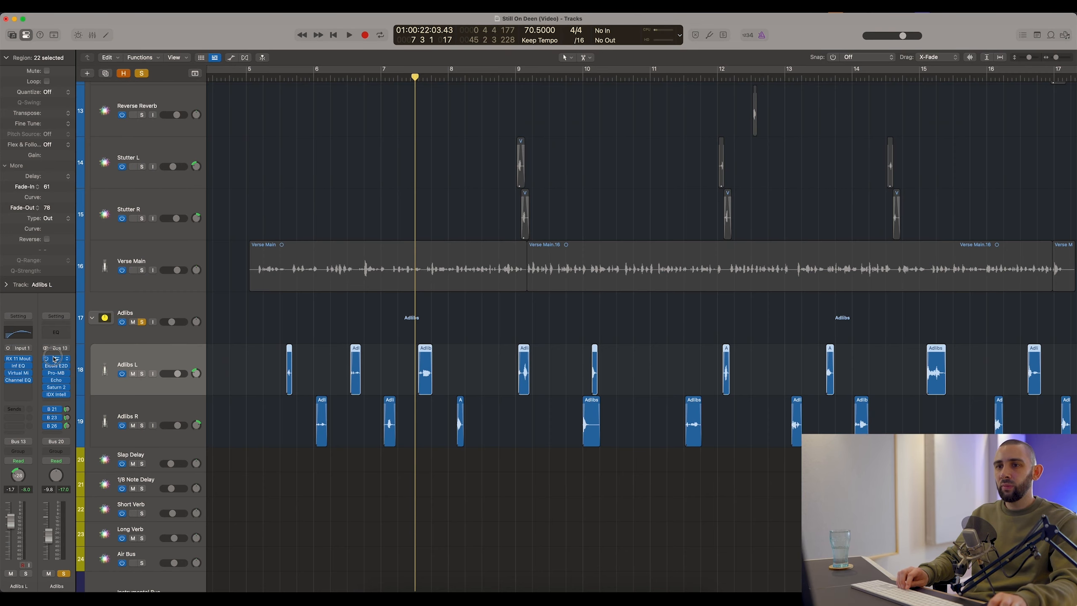
Examine the Virtual Mix Rack, Eiosis E2D, and Pro-MB plug-ins on the Adlibs stack one after another, closing each
{"action": "left_click", "coordinate": [54, 359]}
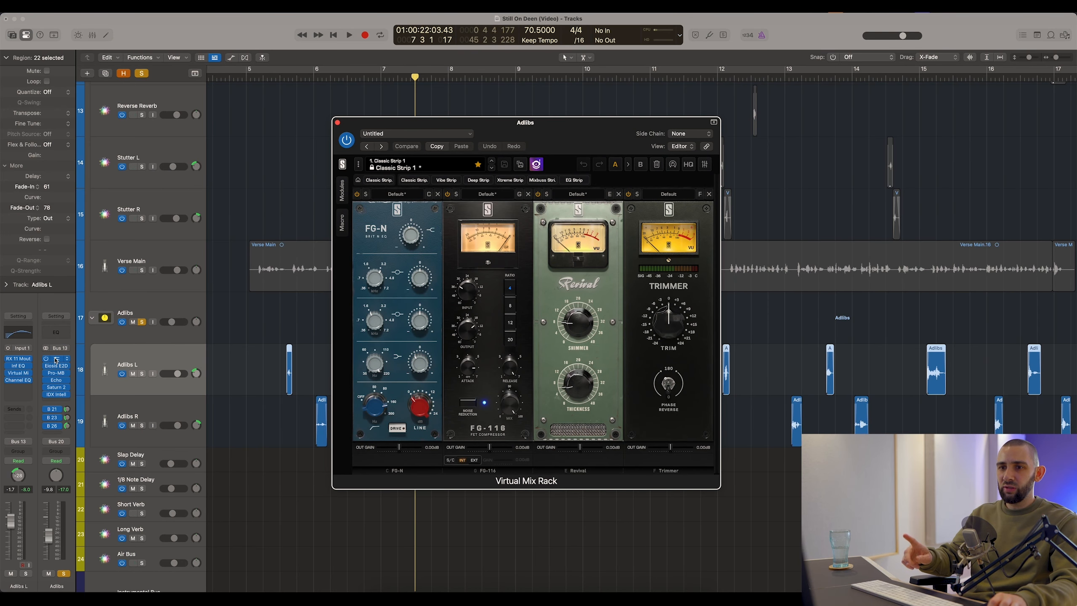
{"action": "left_click", "coordinate": [56, 359]}
{"action": "left_click", "coordinate": [57, 366]}
{"action": "left_click", "coordinate": [57, 367]}
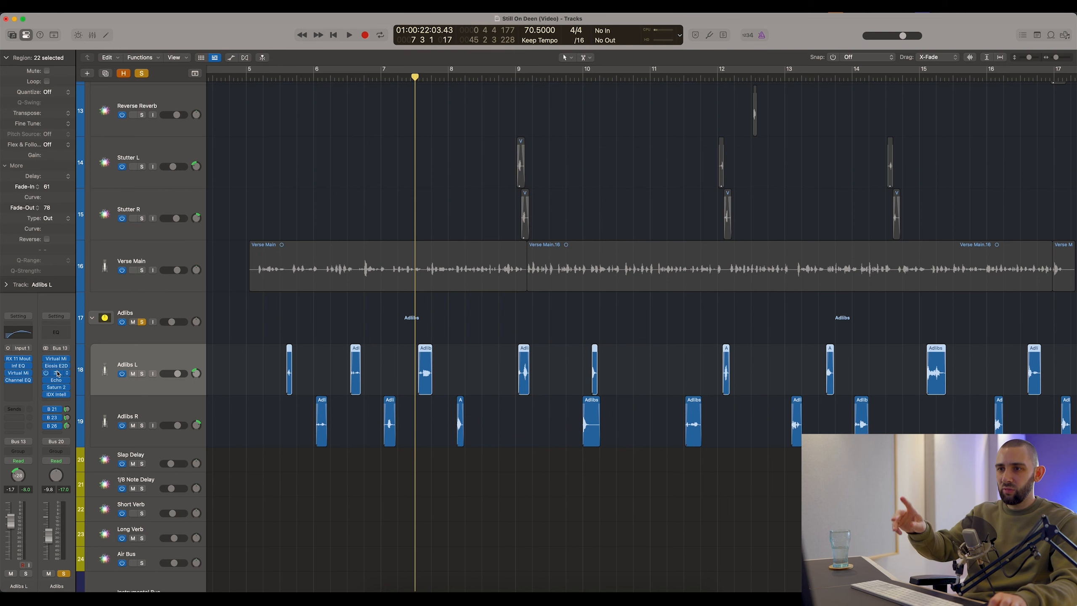
{"action": "left_click", "coordinate": [58, 373]}
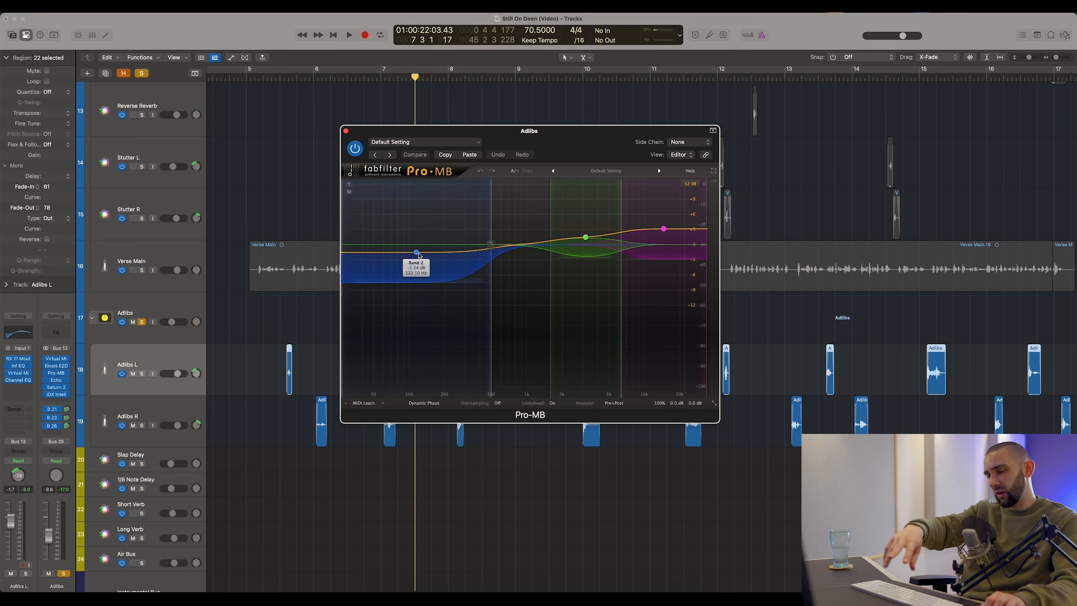
{"action": "left_click", "coordinate": [346, 131]}
Open the Echo plug-in on the Adlibs stack, deselect the regions, and play the soloed adlibs from just after bar 11
{"action": "left_click", "coordinate": [60, 380]}
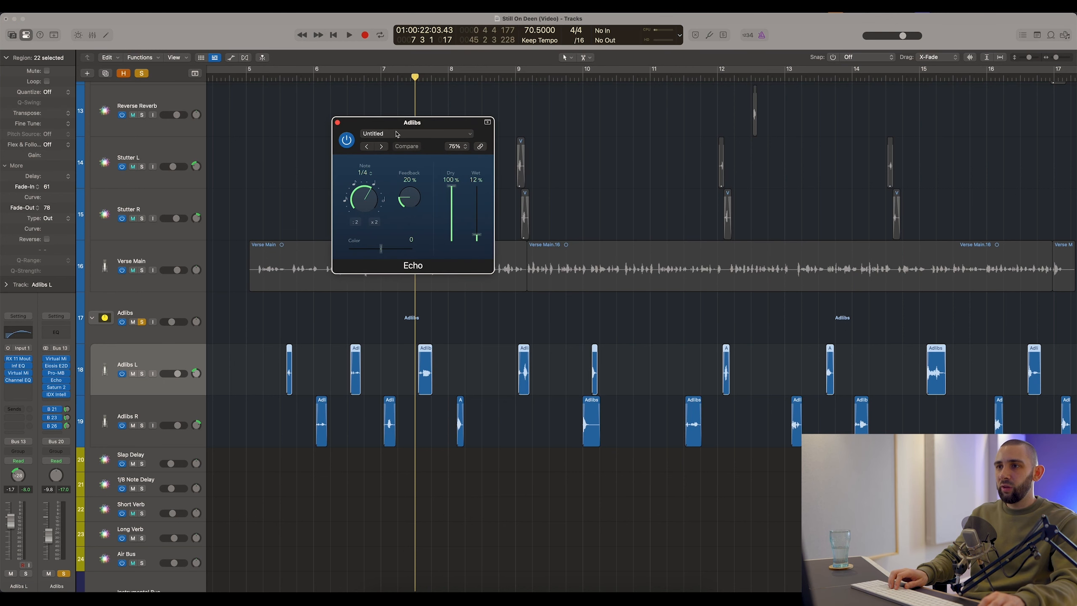
{"action": "left_click_drag", "start_coordinate": [394, 127], "coordinate": [382, 139]}
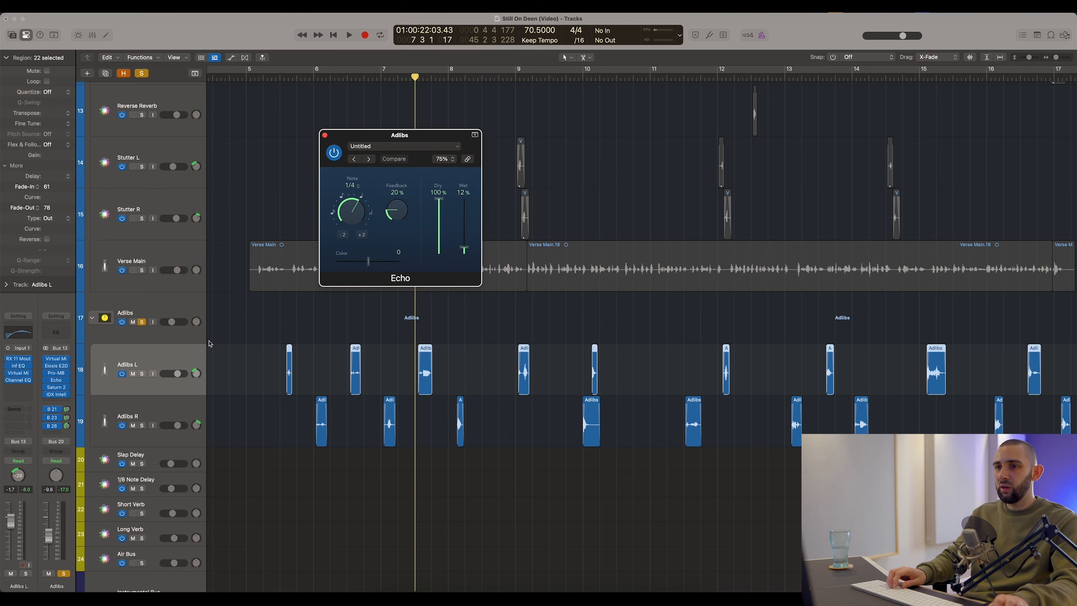
{"action": "left_click", "coordinate": [286, 325]}
{"action": "scroll", "coordinate": [424, 297], "scroll_direction": "right", "scroll_amount": 3}
{"action": "left_click", "coordinate": [590, 78]}
{"action": "key", "text": "space"}
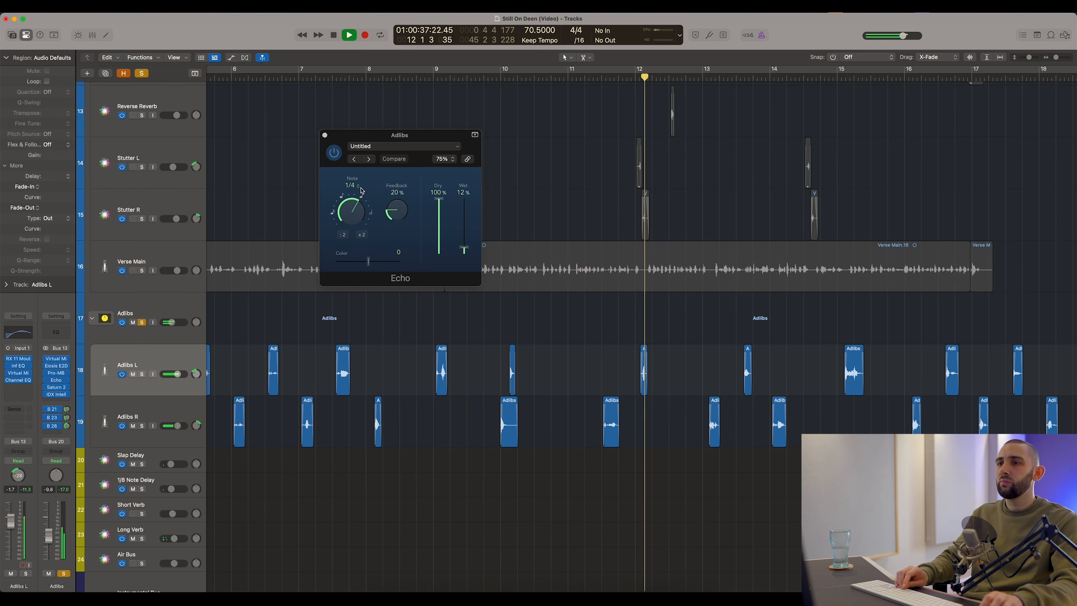
Compare the adlibs with Echo bypassed and enabled, leave it on, close its window, and stop playback
{"action": "left_click", "coordinate": [334, 153]}
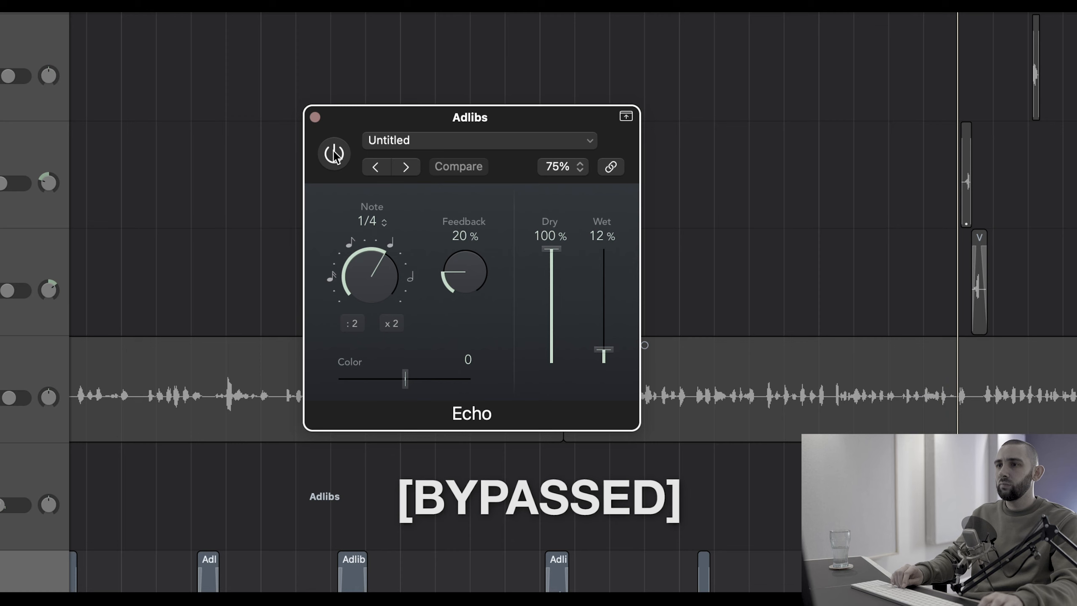
{"action": "left_click", "coordinate": [335, 154]}
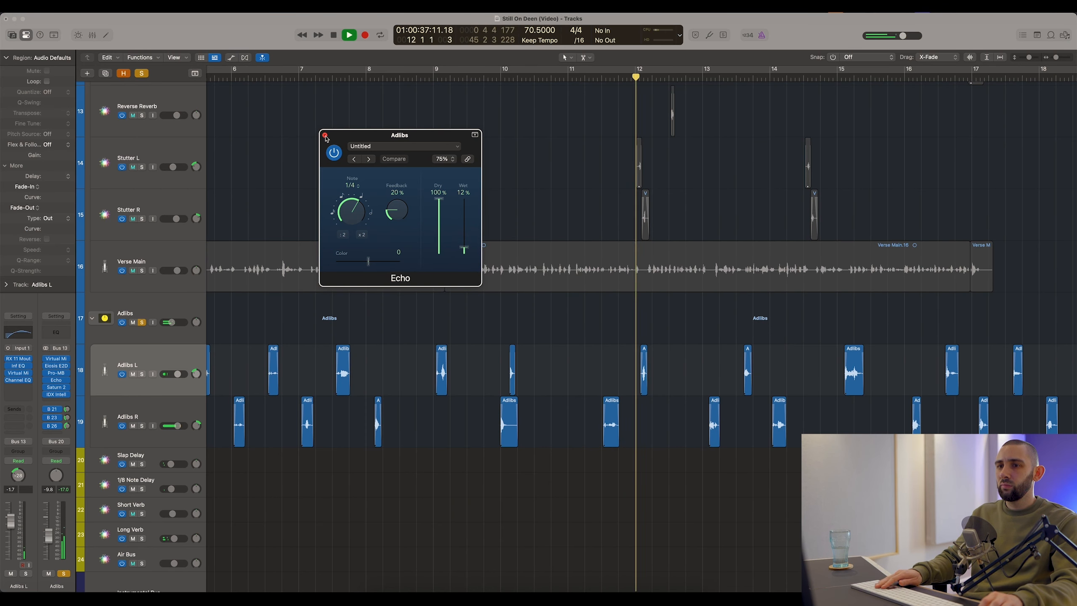
{"action": "left_click", "coordinate": [325, 136]}
{"action": "key", "text": "space"}
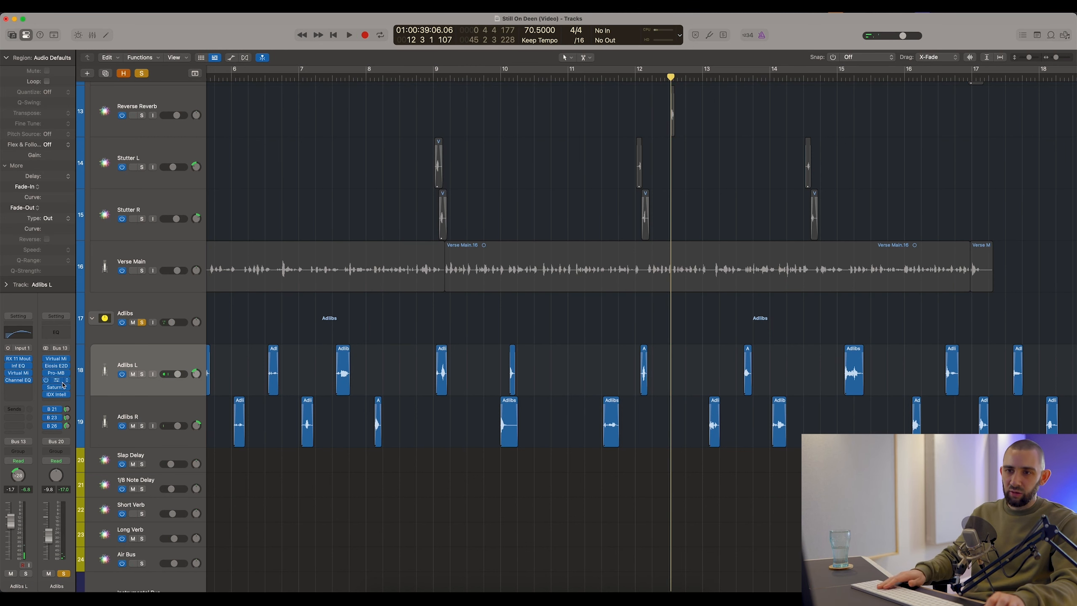
Open Saturn 2 on the Adlibs stack and examine its Warm Tape band's feedback, drive, and tone settings
{"action": "key", "text": "super+Left"}
{"action": "key", "text": "super+Left"}
{"action": "scroll", "coordinate": [476, 286], "scroll_direction": "right", "scroll_amount": 5}
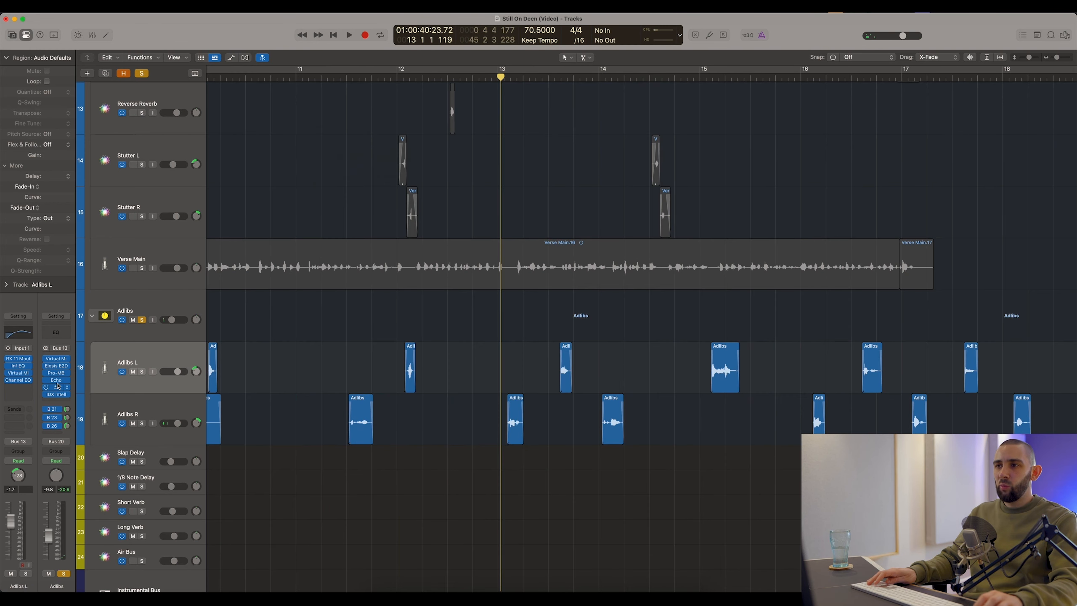
{"action": "left_click", "coordinate": [57, 388]}
{"action": "left_click_drag", "start_coordinate": [392, 134], "coordinate": [446, 158]}
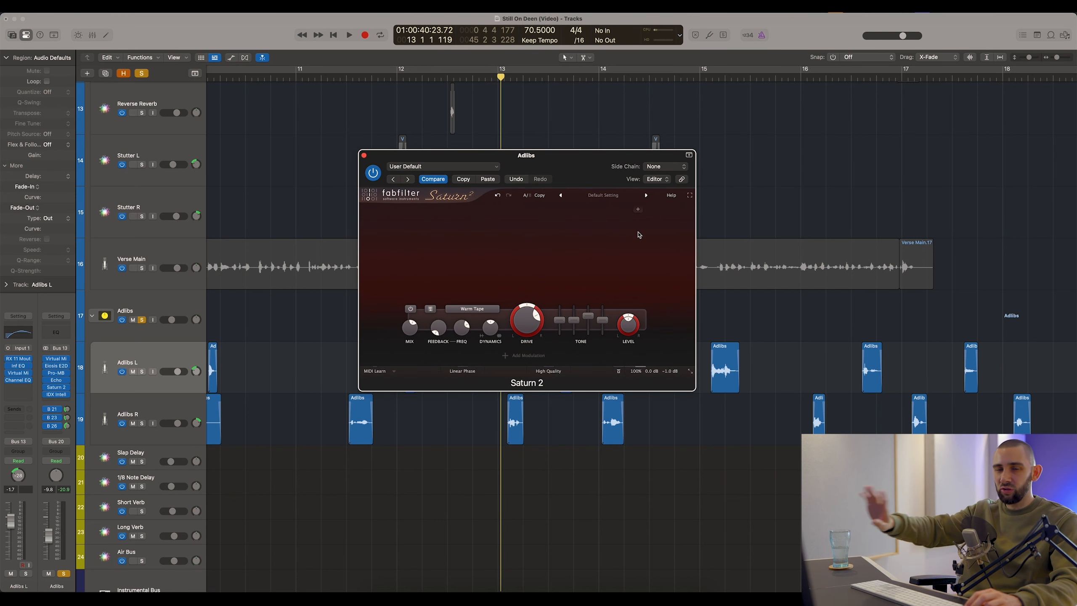
{"action": "scroll", "coordinate": [469, 98], "scroll_direction": "down", "scroll_amount": 5}
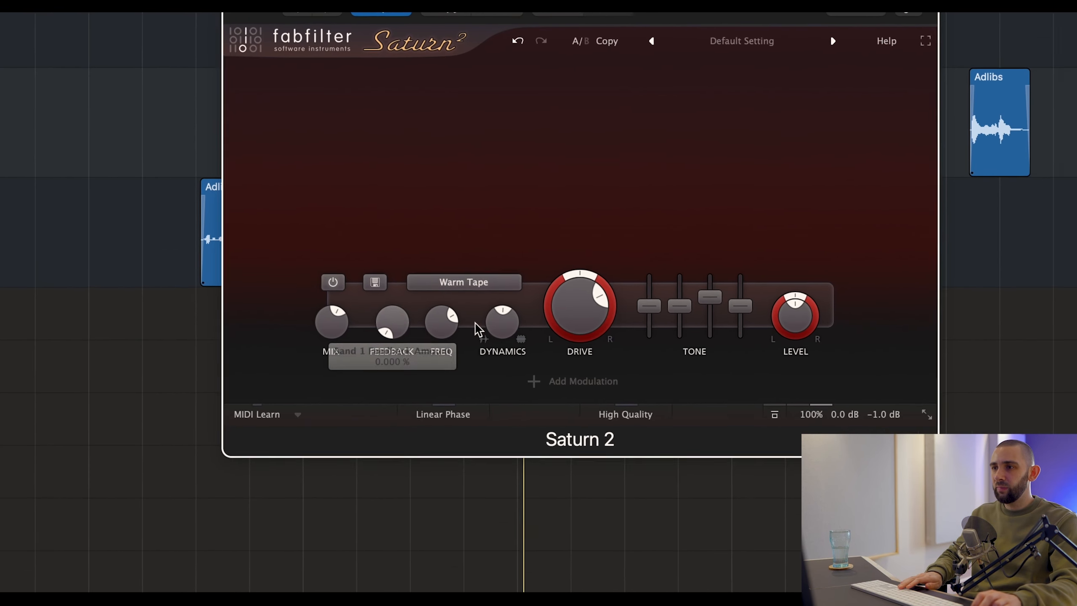
{"action": "mouse_move", "coordinate": [526, 317]}
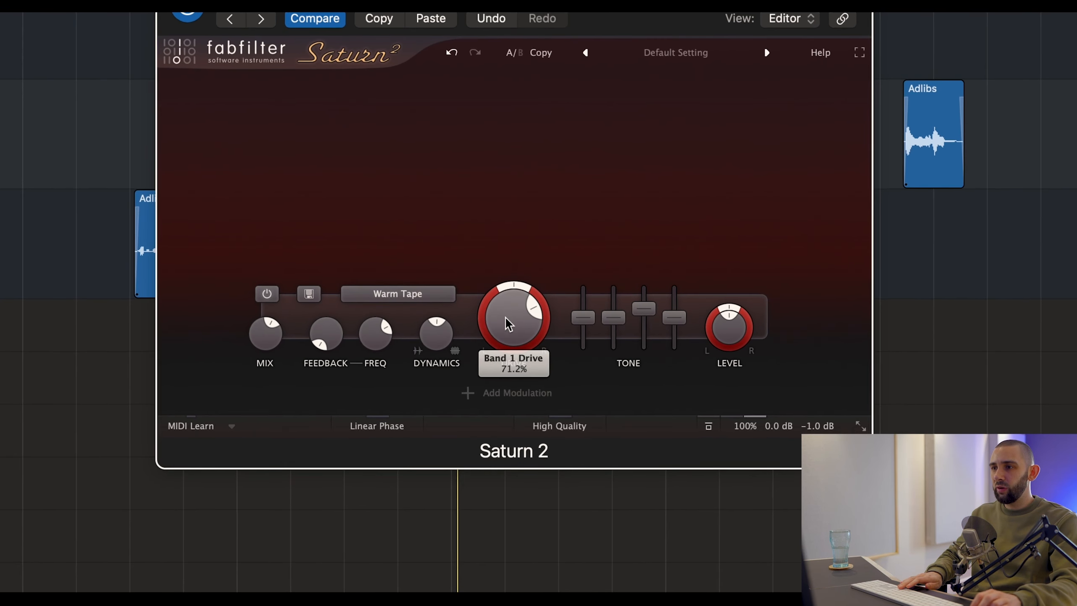
{"action": "mouse_move", "coordinate": [639, 311]}
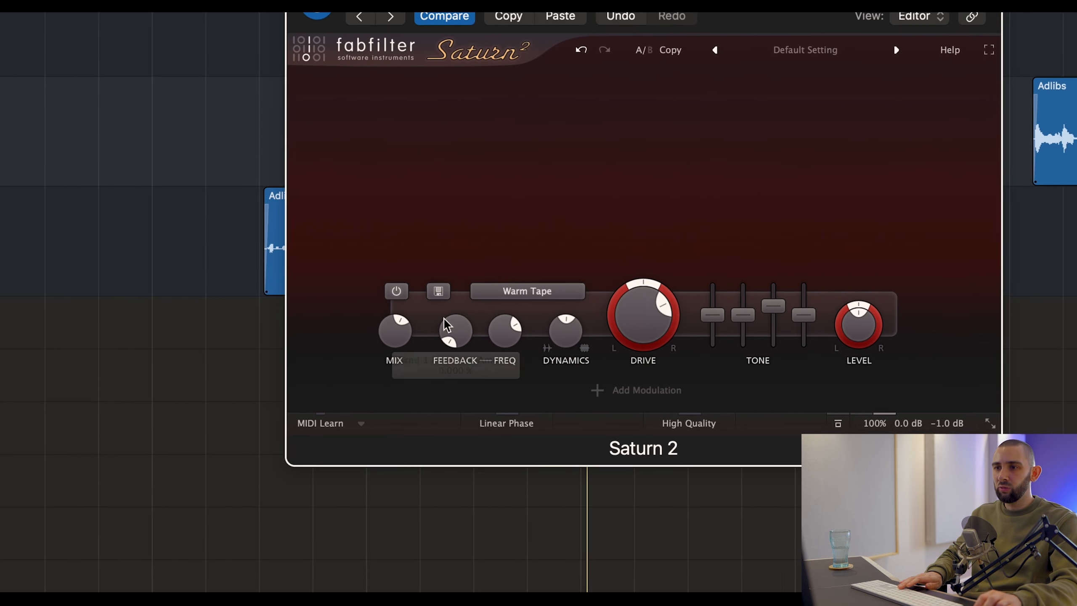
{"action": "mouse_move", "coordinate": [216, 340]}
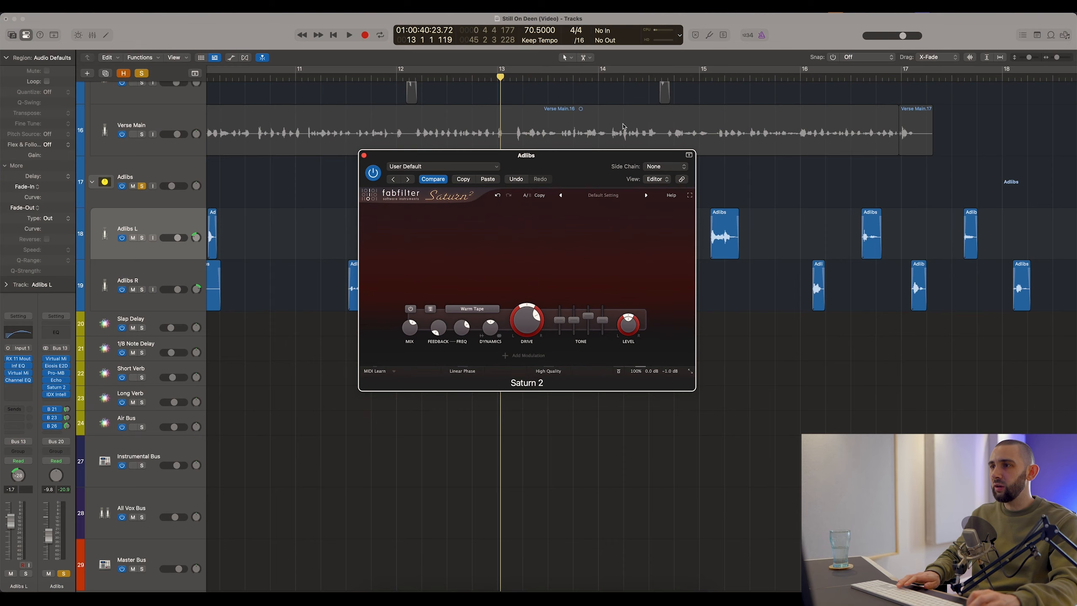
Place the Saturn 2 window below the adlib tracks and play the soloed adlibs from about bar 13
{"action": "scroll", "coordinate": [661, 124], "scroll_direction": "down", "scroll_amount": 2}
{"action": "left_click", "coordinate": [770, 138]}
{"action": "key", "text": "super+Left"}
{"action": "key", "text": "super+Left"}
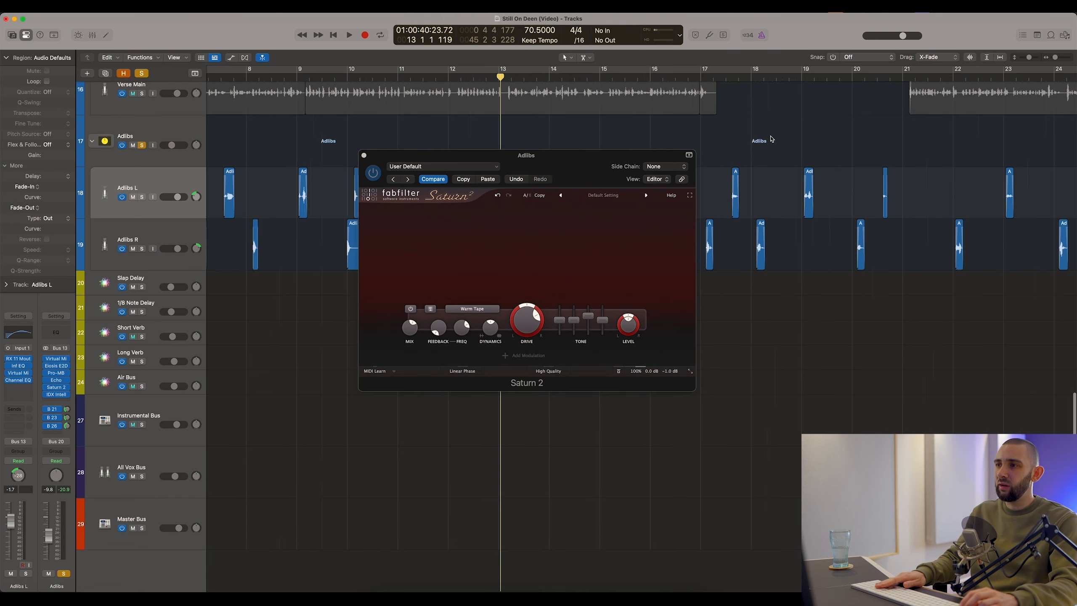
{"action": "left_click_drag", "start_coordinate": [563, 155], "coordinate": [569, 290]}
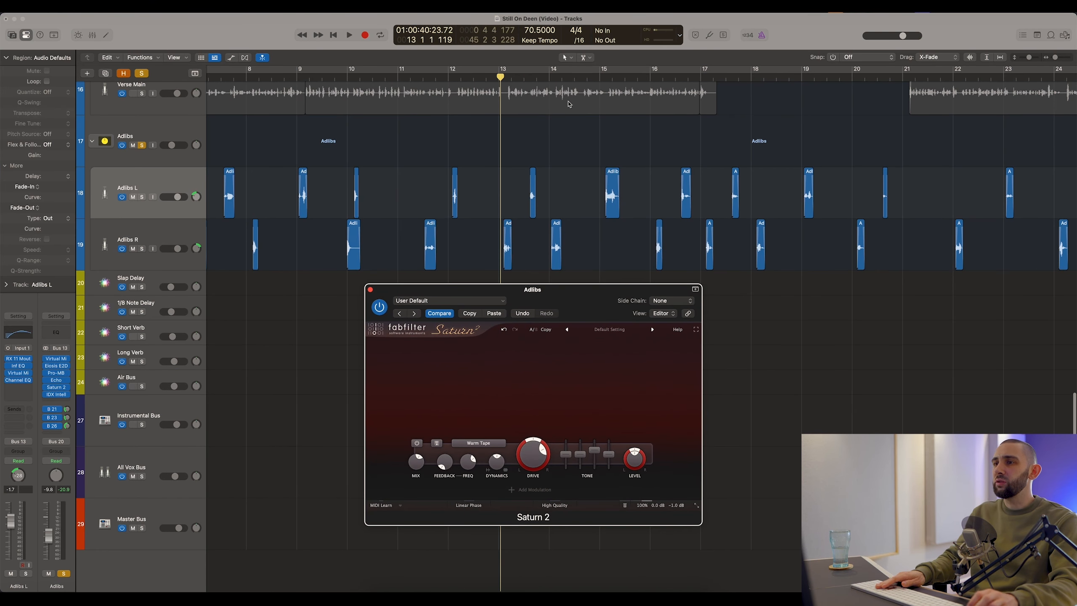
{"action": "left_click", "coordinate": [468, 199]}
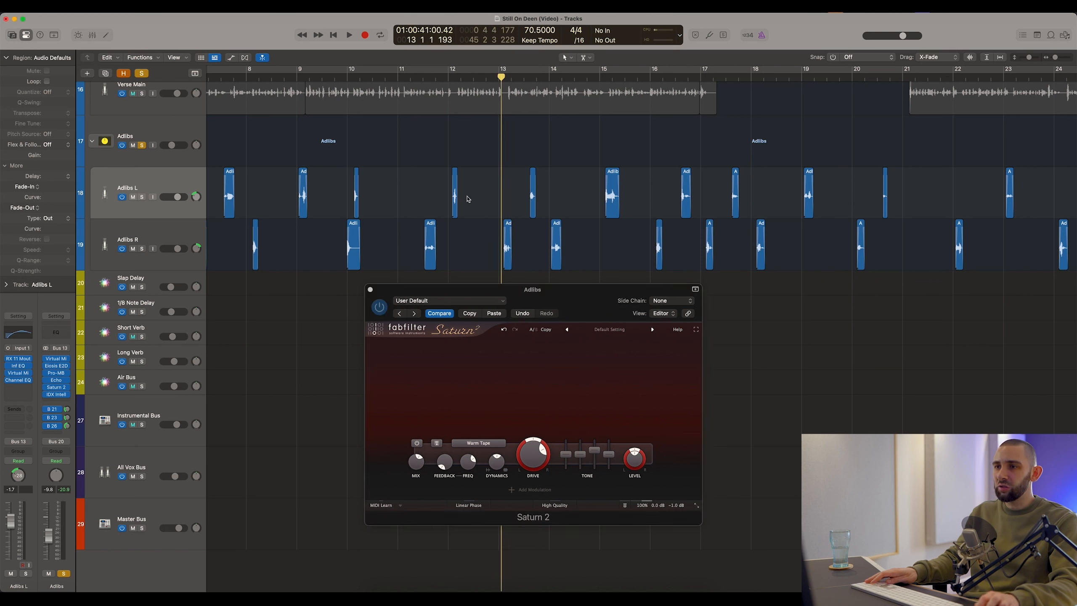
{"action": "key", "text": "space"}
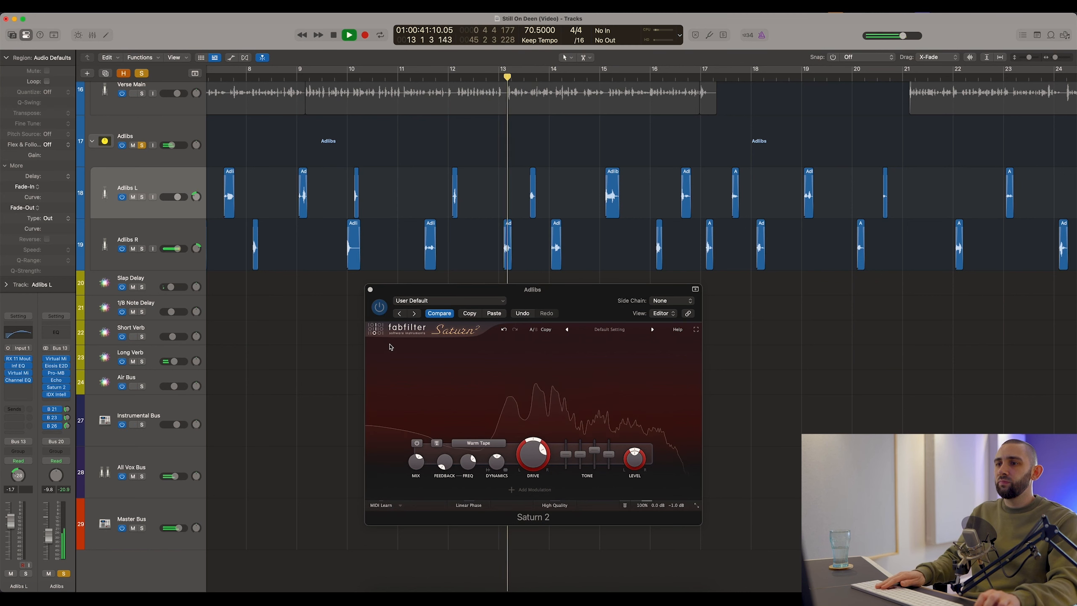
Compare the adlibs with Saturn 2 bypassed and enabled, leave it on, close its window, and stop playback
{"action": "left_click", "coordinate": [379, 307]}
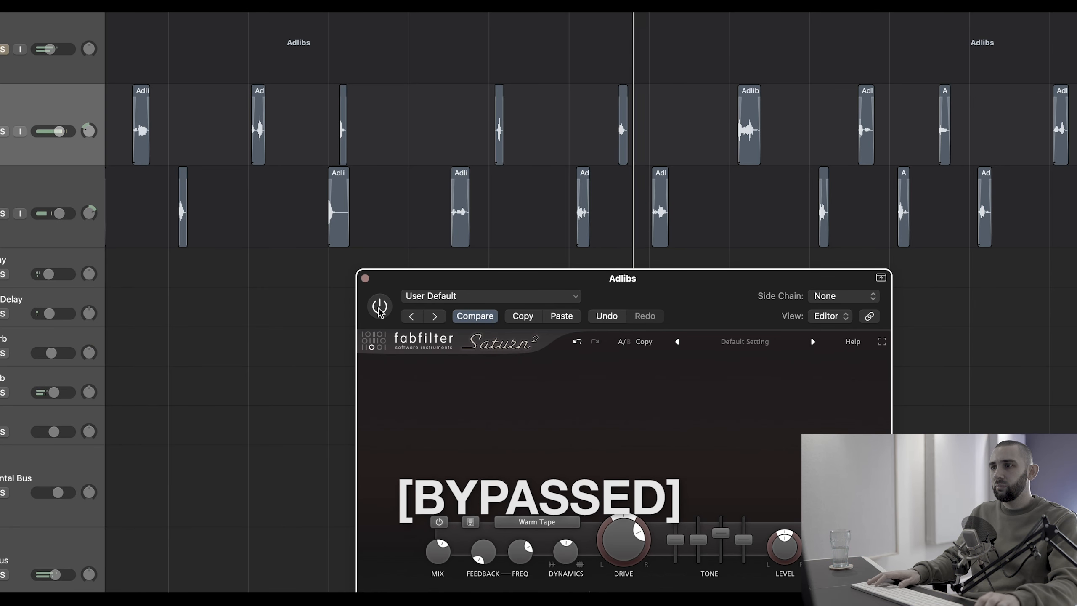
{"action": "left_click", "coordinate": [379, 307]}
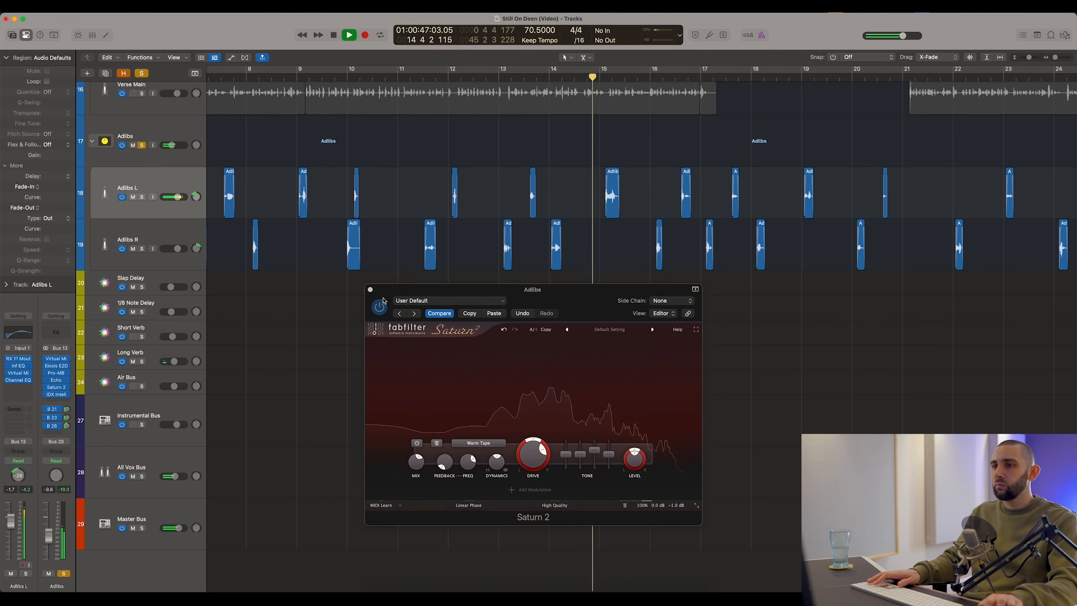
{"action": "left_click", "coordinate": [166, 471]}
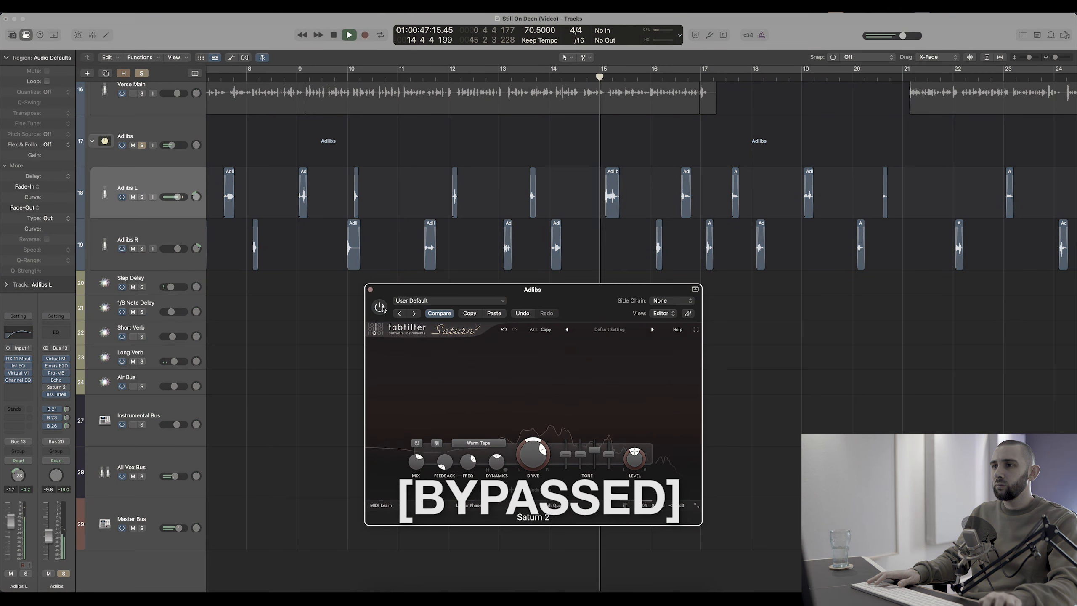
{"action": "left_click", "coordinate": [380, 306]}
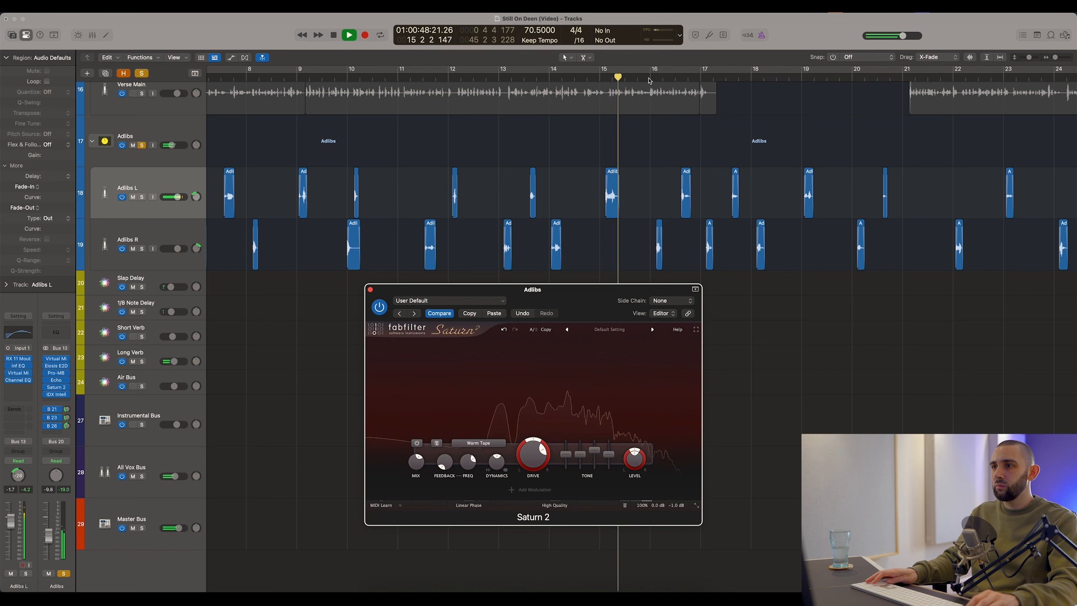
{"action": "left_click", "coordinate": [450, 258]}
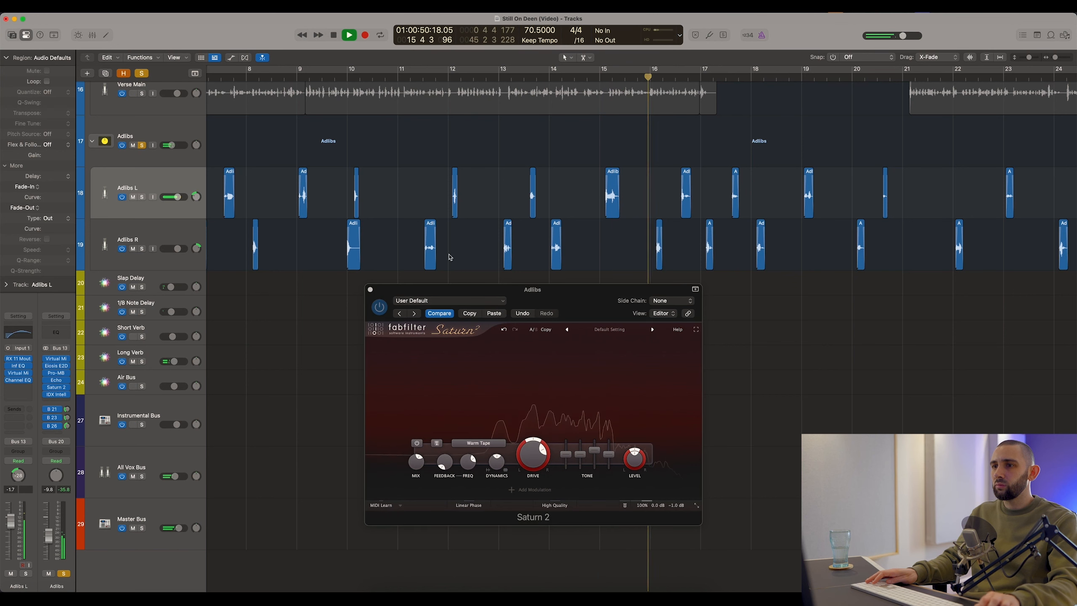
{"action": "left_click", "coordinate": [378, 310]}
{"action": "left_click", "coordinate": [378, 310]}
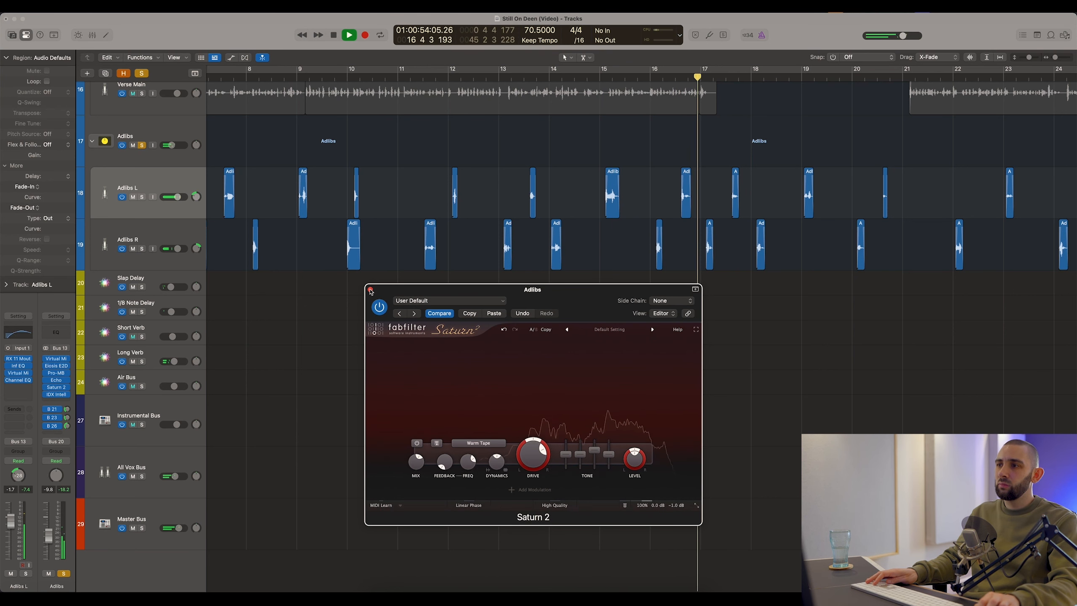
{"action": "left_click", "coordinate": [371, 291]}
{"action": "key", "text": "space"}
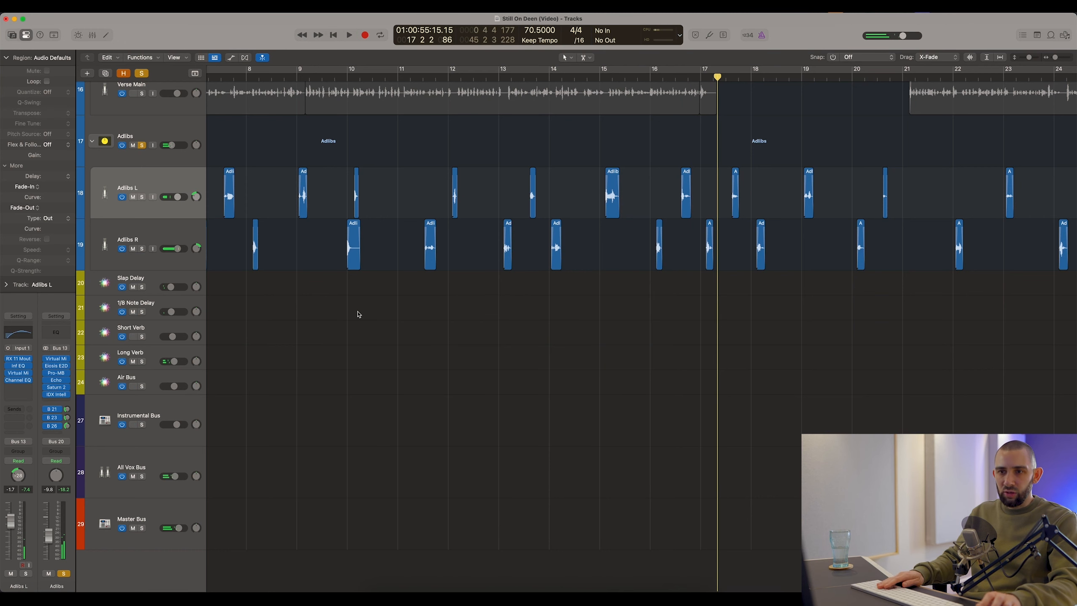
Open IDX Intelligent Dynamics on the Adlibs stack and place its window below the adlib tracks
{"action": "key", "text": "super+Left"}
{"action": "key", "text": "super+Left"}
{"action": "key", "text": "super+Left"}
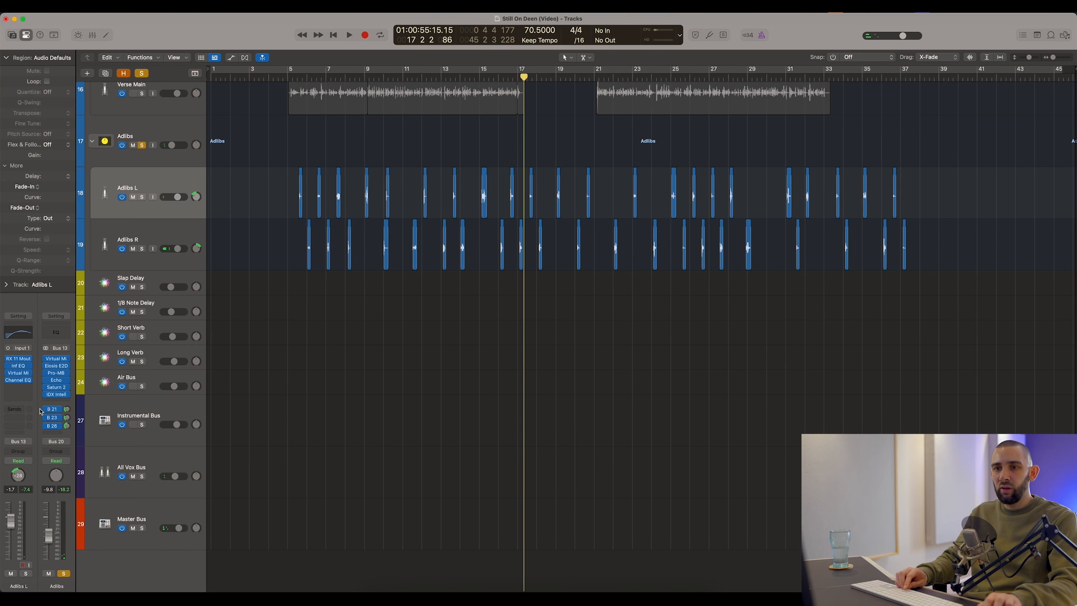
{"action": "left_click", "coordinate": [57, 398]}
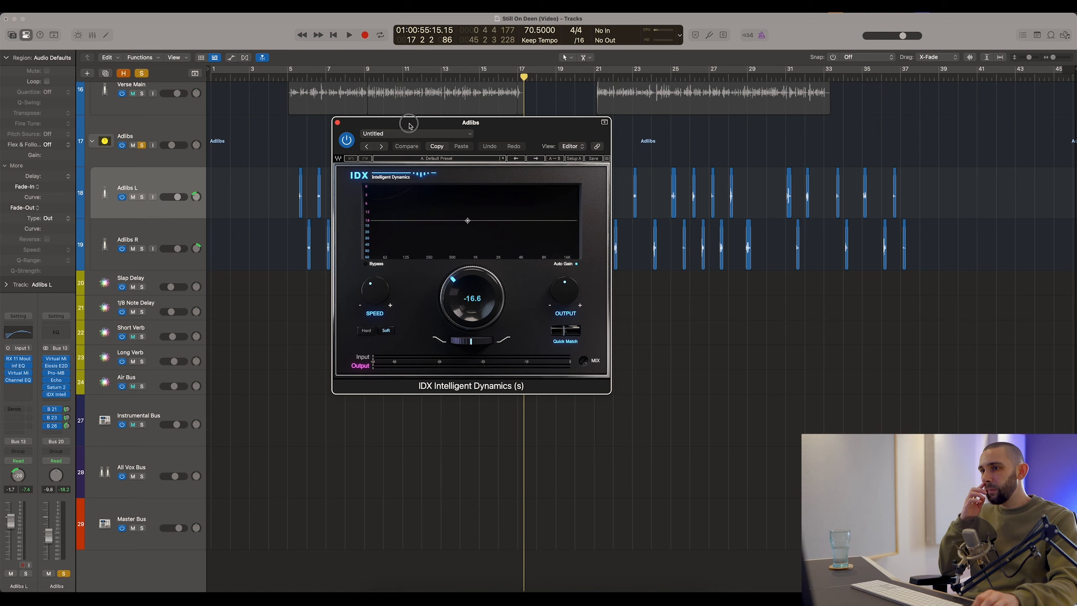
{"action": "left_click_drag", "start_coordinate": [410, 125], "coordinate": [438, 183]}
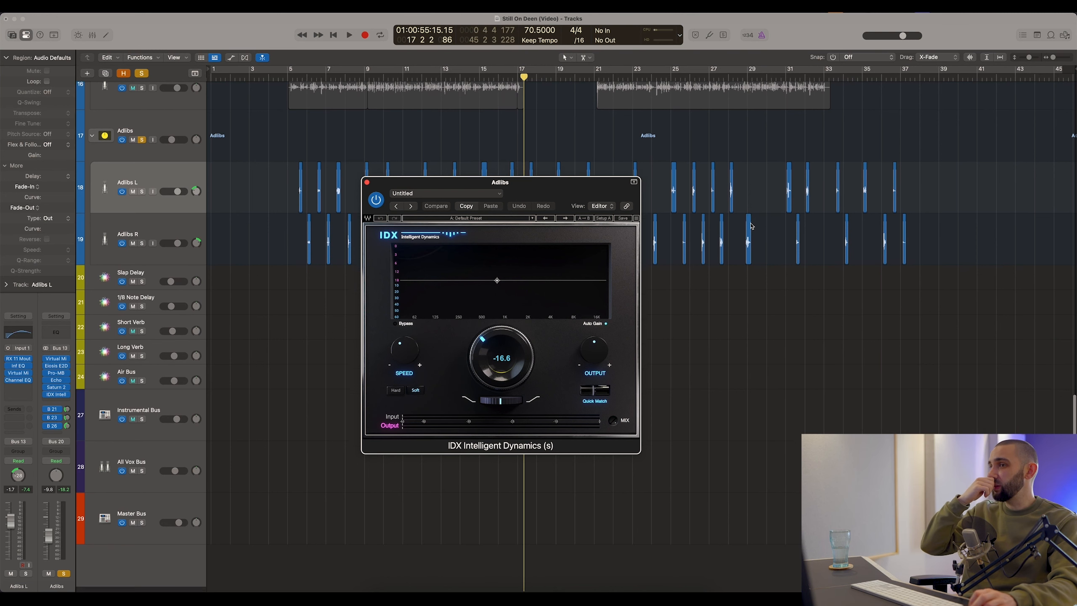
{"action": "left_click_drag", "start_coordinate": [568, 221], "coordinate": [581, 314]}
Bypass IDX Intelligent Dynamics and play the soloed adlibs from the start of the first verse at about bar 5
{"action": "left_click", "coordinate": [389, 293]}
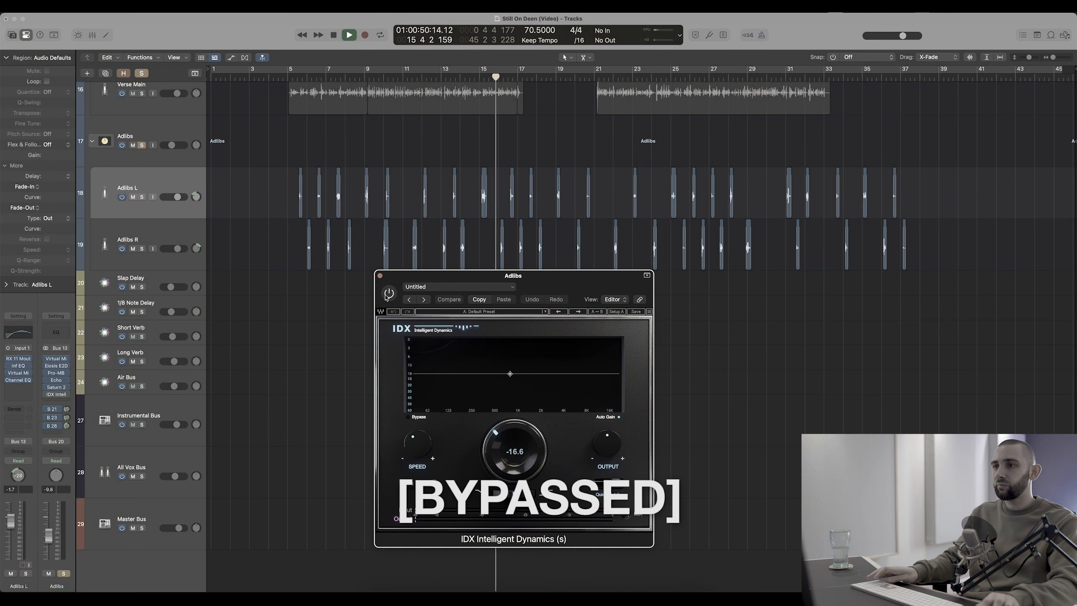
{"action": "left_click", "coordinate": [298, 79]}
{"action": "key", "text": "super+Right"}
{"action": "key", "text": "super+Right"}
{"action": "key", "text": "super+Right"}
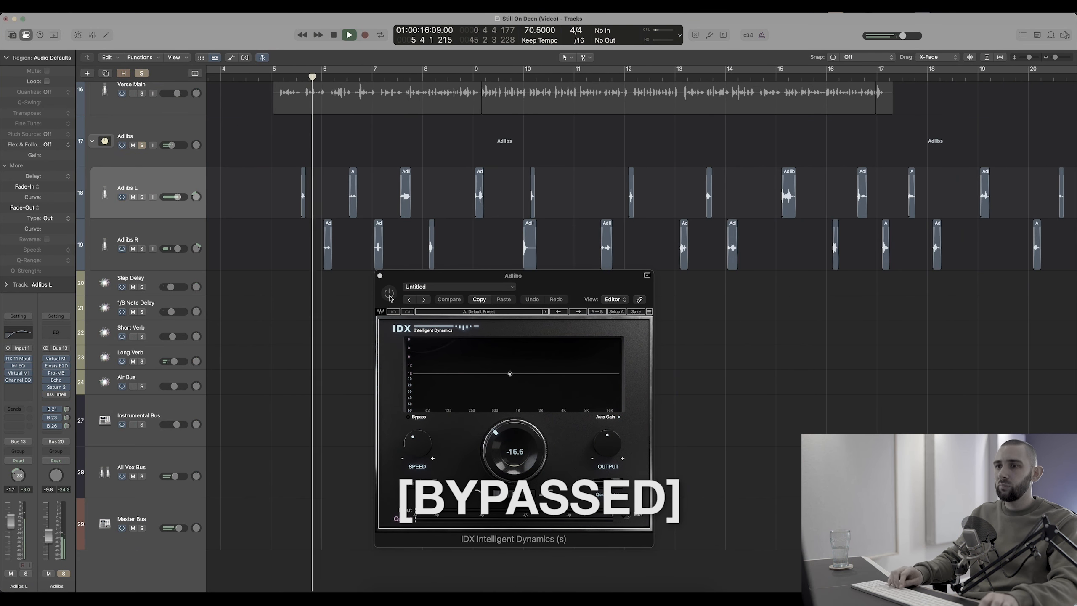
Switch IDX Intelligent Dynamics on and off during playback to compare, leave it enabled, and stop playback
{"action": "left_click", "coordinate": [389, 294]}
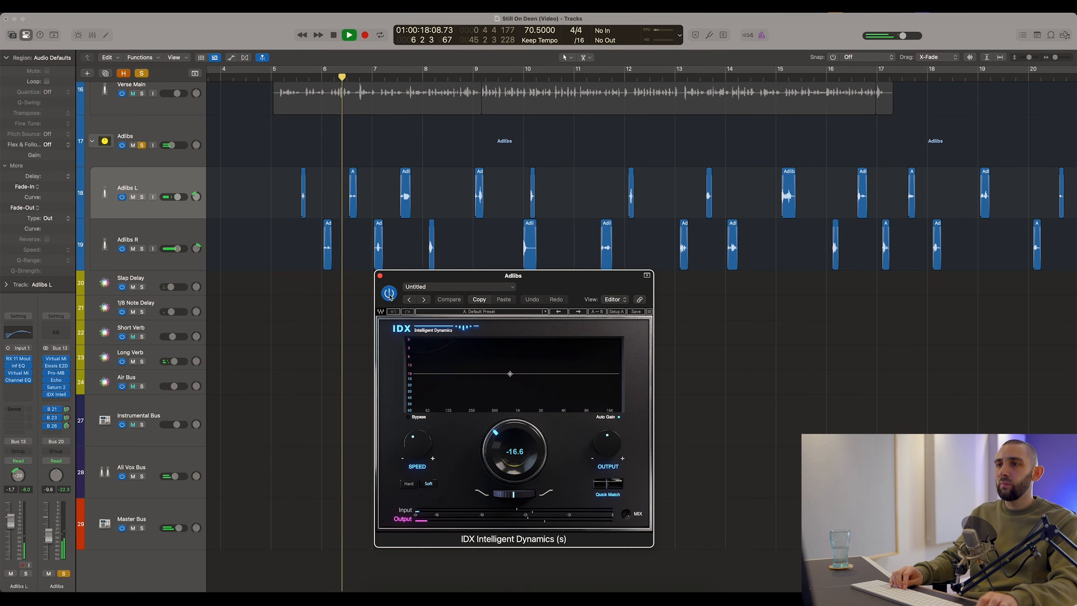
{"action": "left_click", "coordinate": [389, 293]}
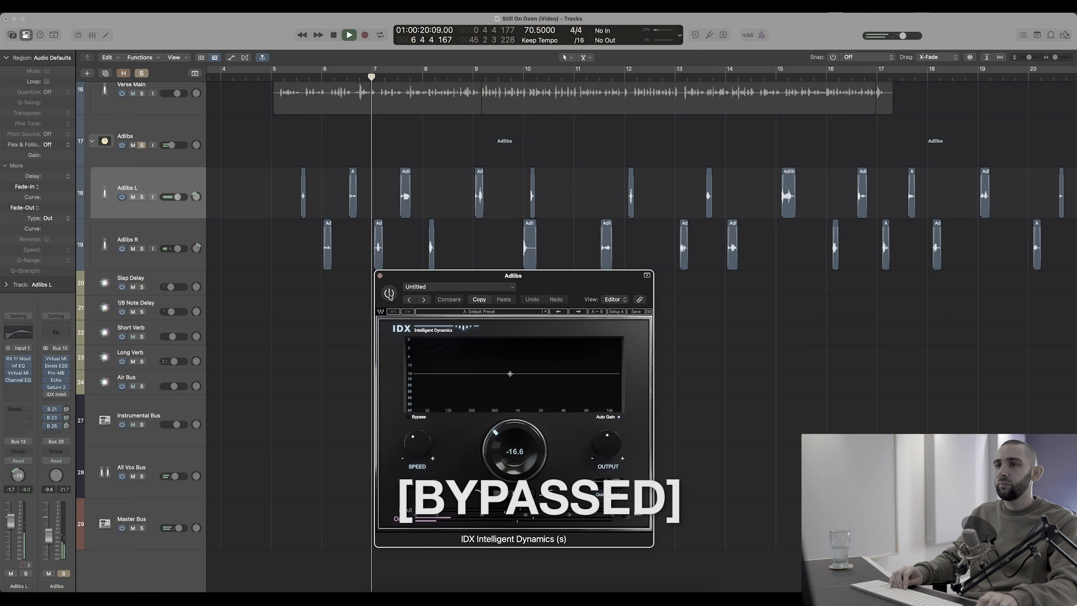
{"action": "left_click", "coordinate": [388, 293]}
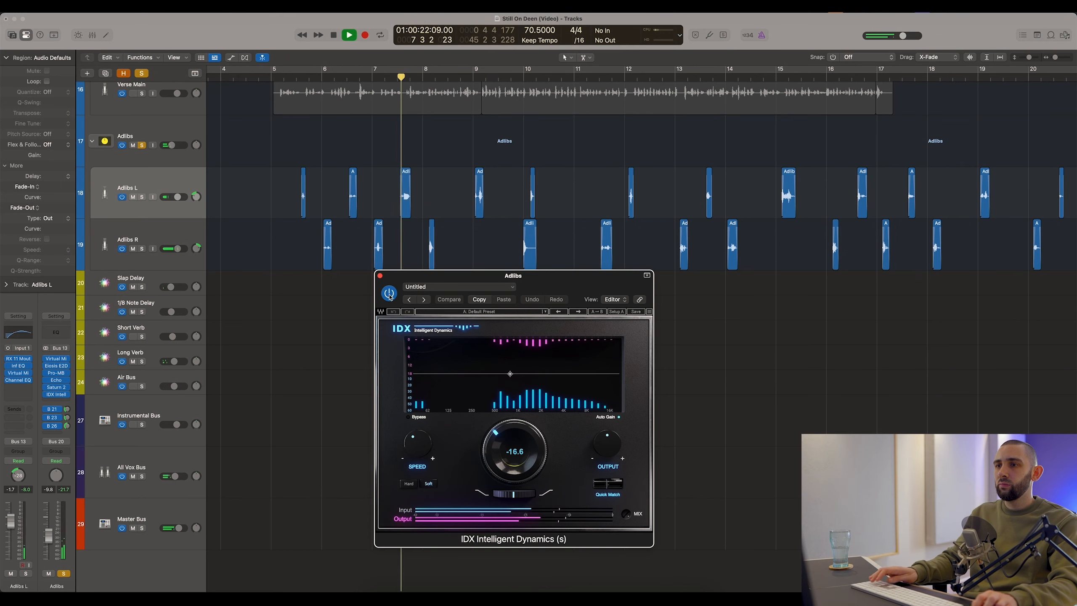
{"action": "key", "text": "space"}
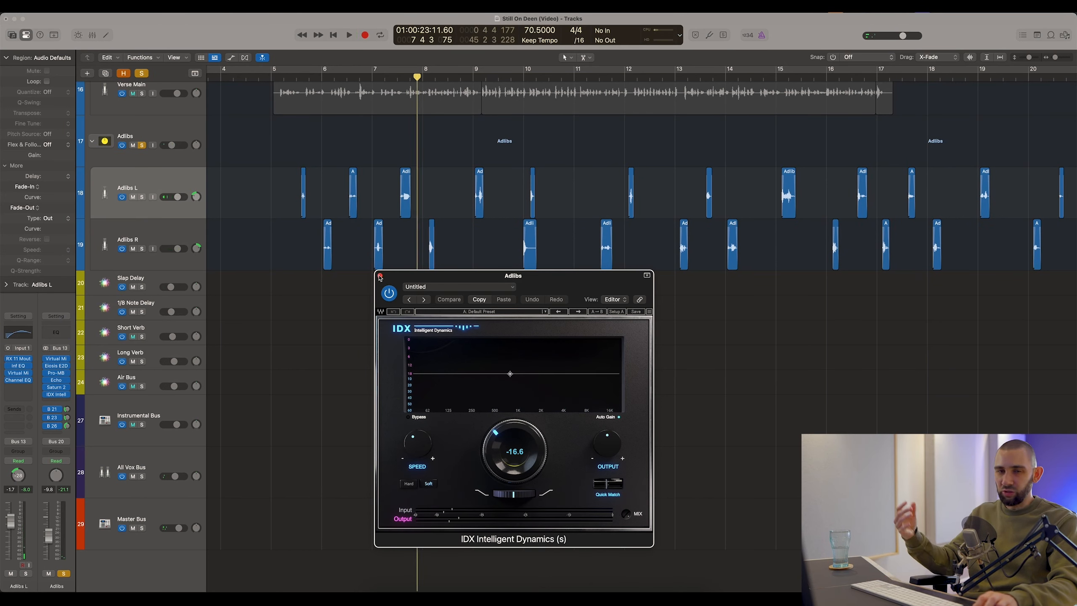
Close the IDX Intelligent Dynamics window, inspect the Long Verb track that the Adlibs stack's bus 26 send feeds, and reselect Adlibs L
{"action": "left_click", "coordinate": [380, 276]}
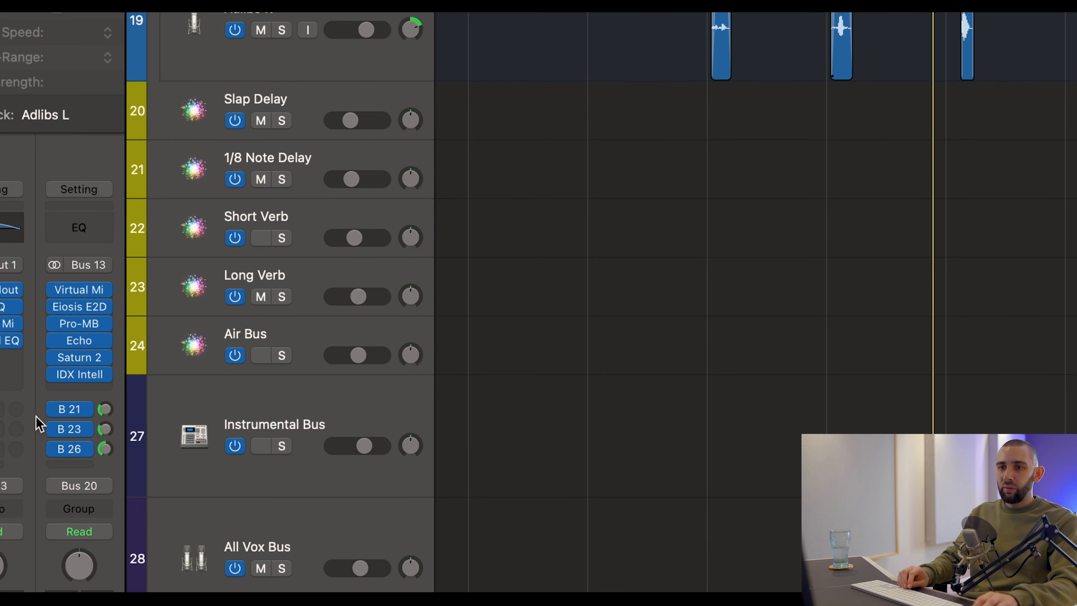
{"action": "left_click", "coordinate": [73, 410]}
{"action": "left_click", "coordinate": [4, 387]}
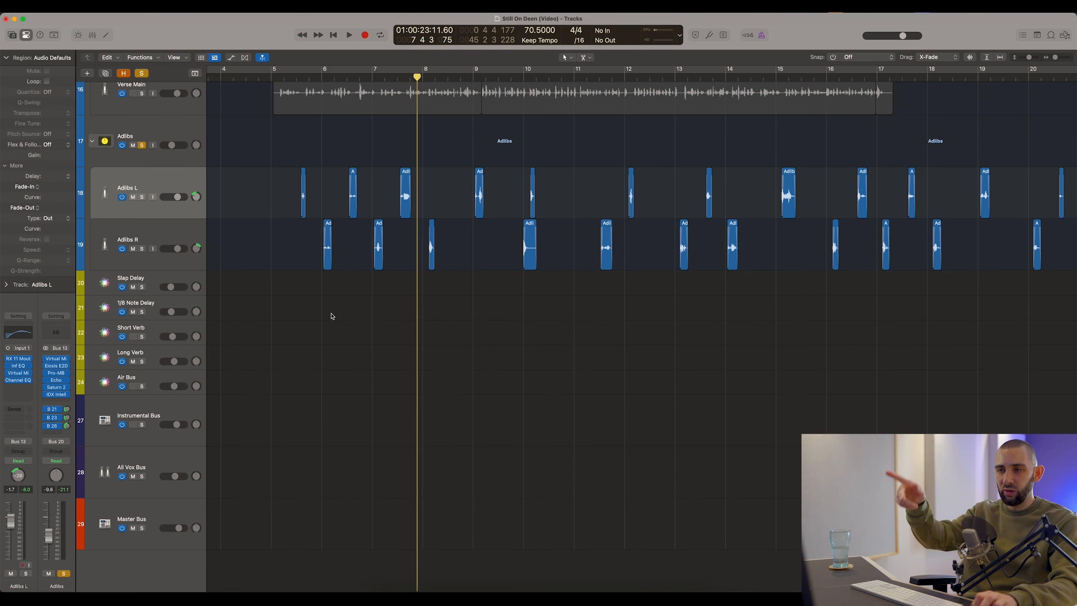
{"action": "scroll", "coordinate": [307, 314], "scroll_direction": "up", "scroll_amount": 3}
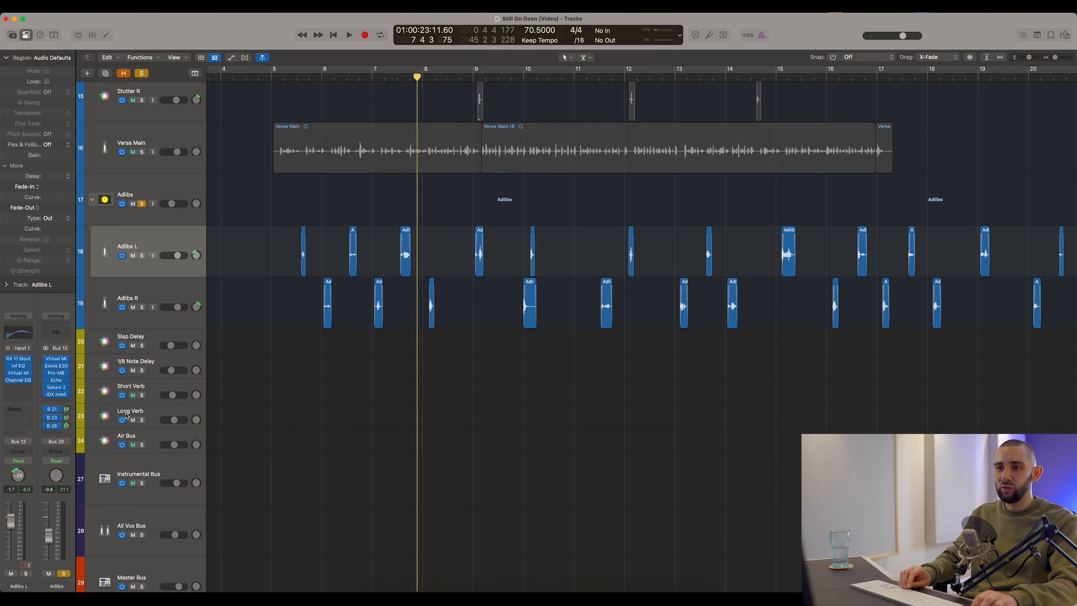
{"action": "left_click", "coordinate": [278, 393]}
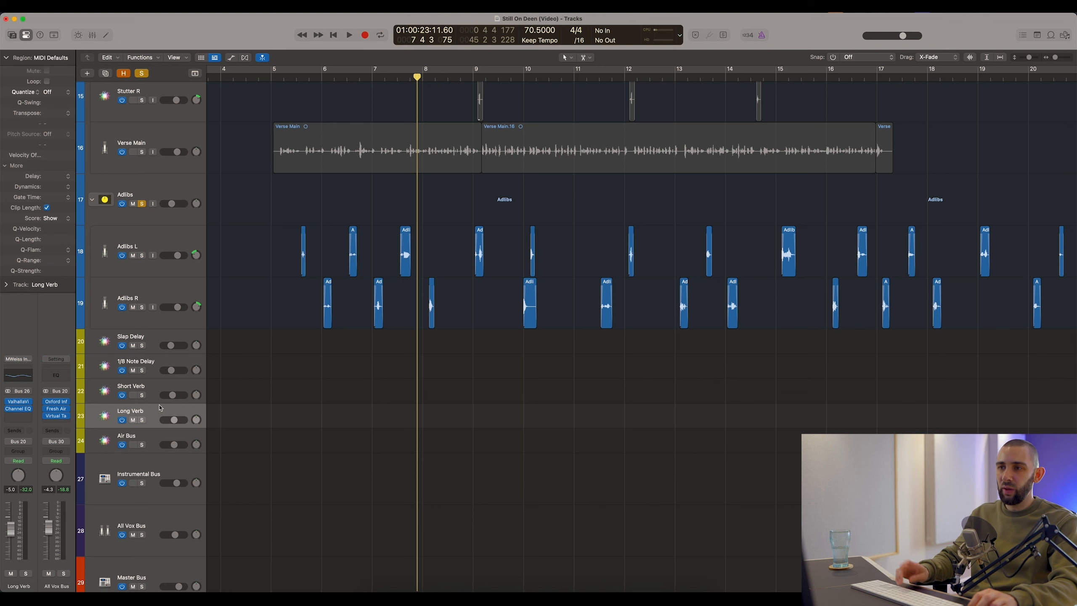
{"action": "left_click", "coordinate": [166, 249]}
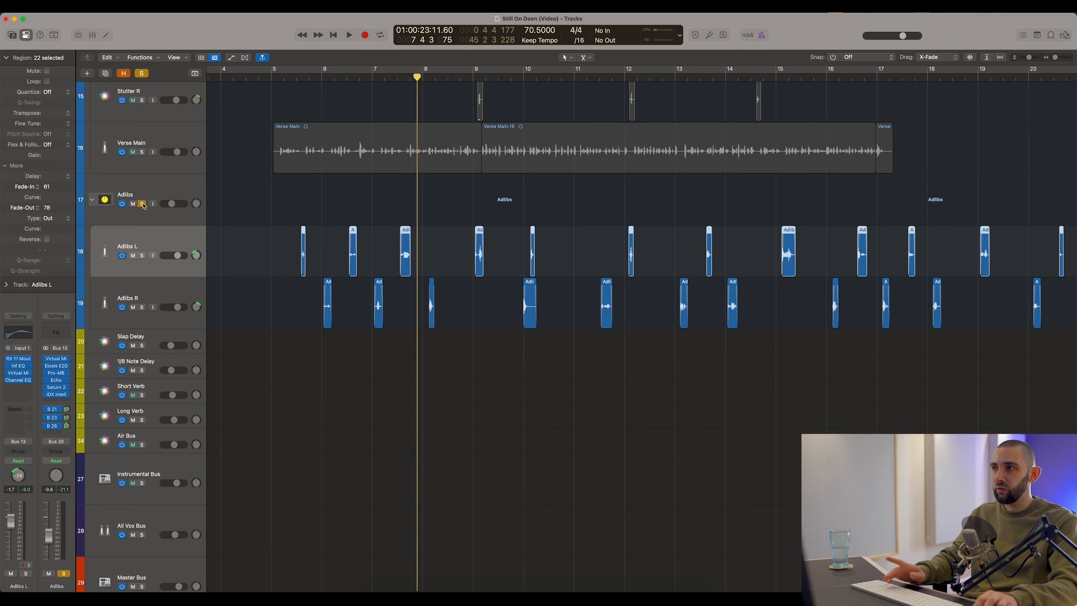
Play the soloed adlibs, compare them with the bus 26 long reverb send off and on, leave it enabled, and stop playback
{"action": "key", "text": "space"}
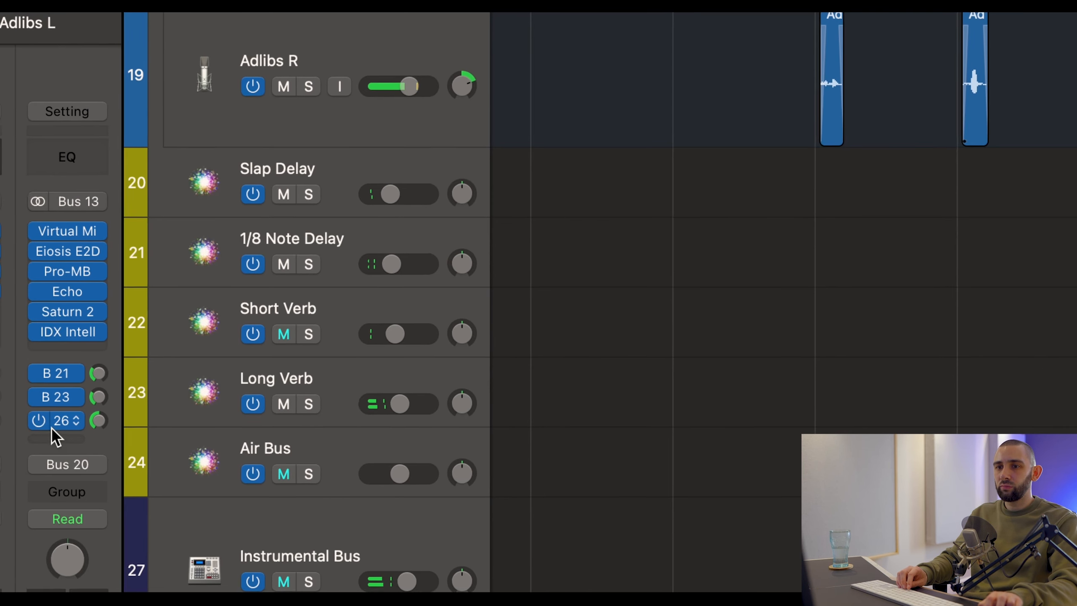
{"action": "left_click", "coordinate": [46, 426]}
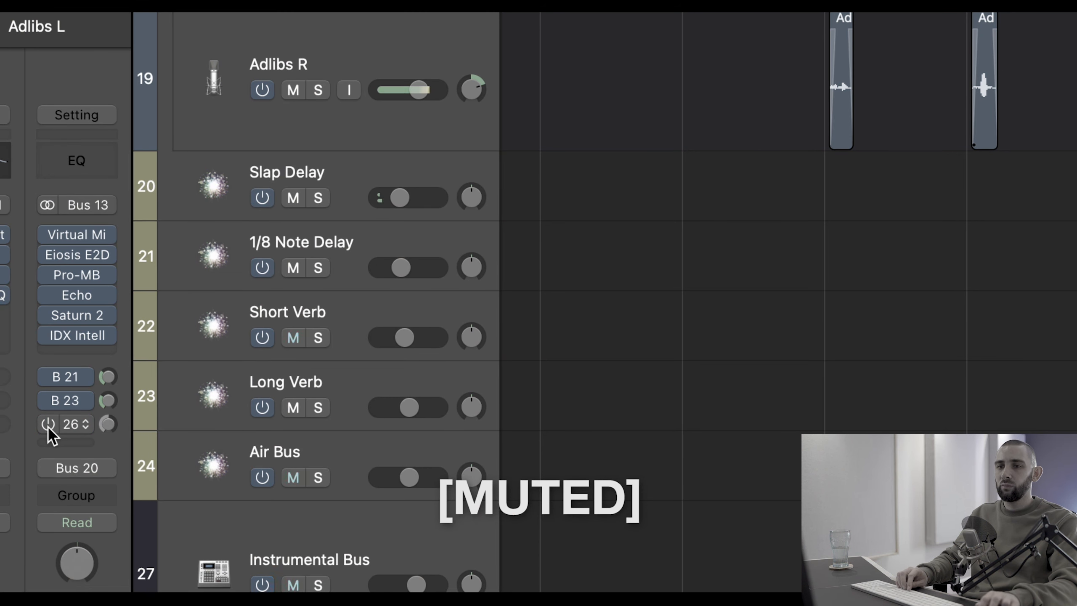
{"action": "left_click", "coordinate": [48, 425]}
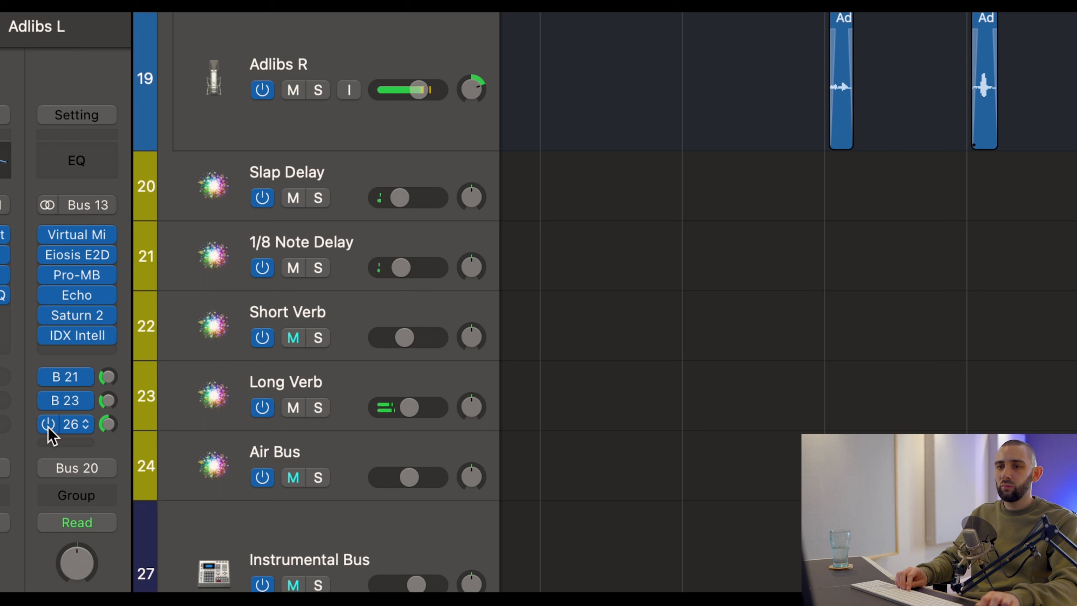
{"action": "left_click", "coordinate": [48, 426]}
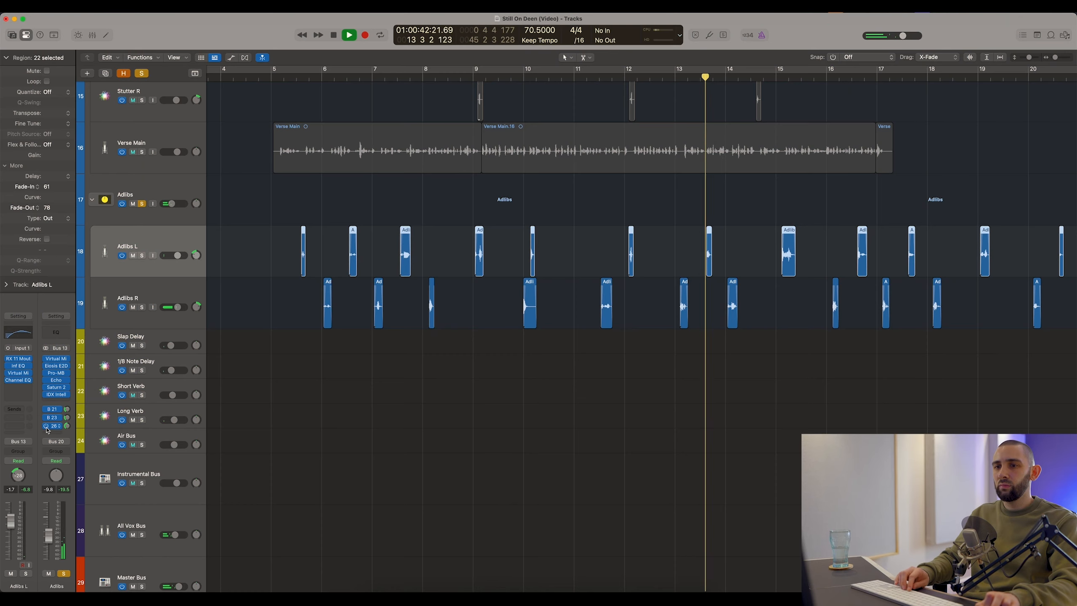
{"action": "key", "text": "space"}
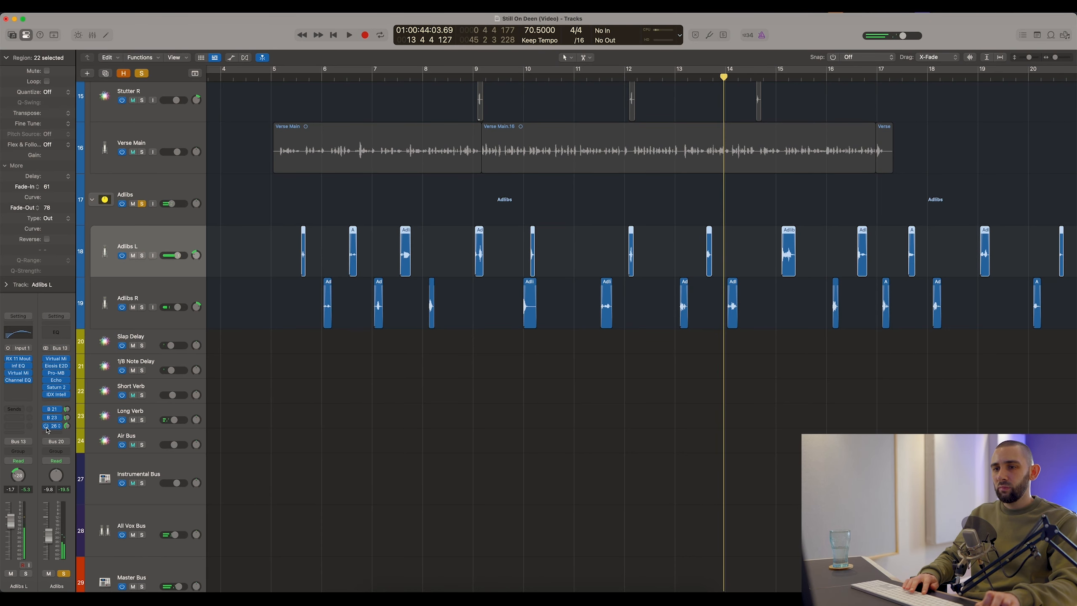
{"action": "left_click", "coordinate": [398, 386]}
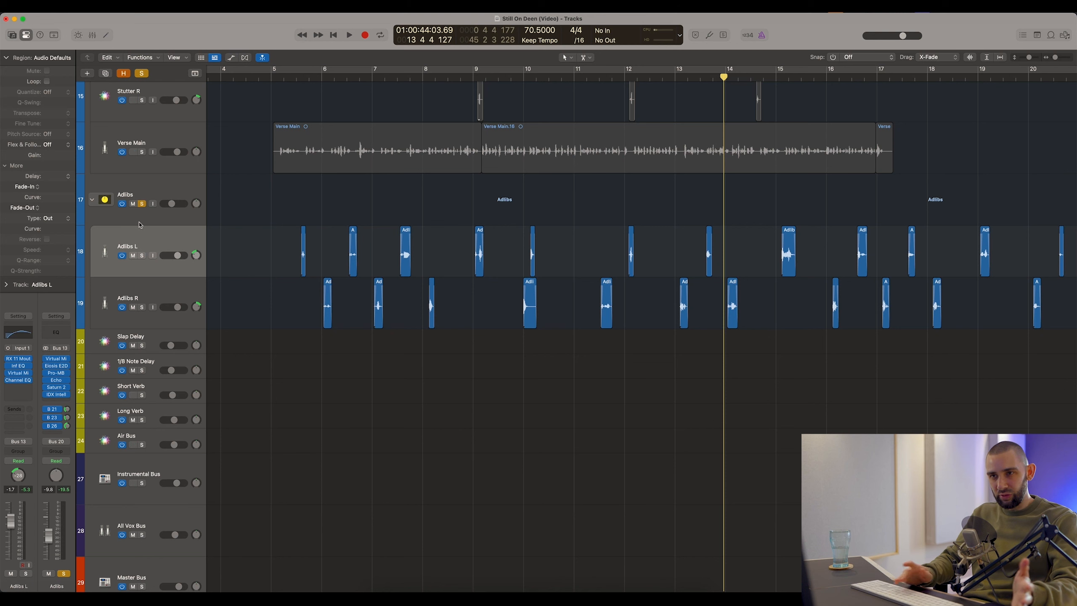
Clear the solo on the Adlibs stack so all tracks are audible, with both verses in view
{"action": "key", "text": "super+Left"}
{"action": "key", "text": "super+Left"}
{"action": "key", "text": "super+Left"}
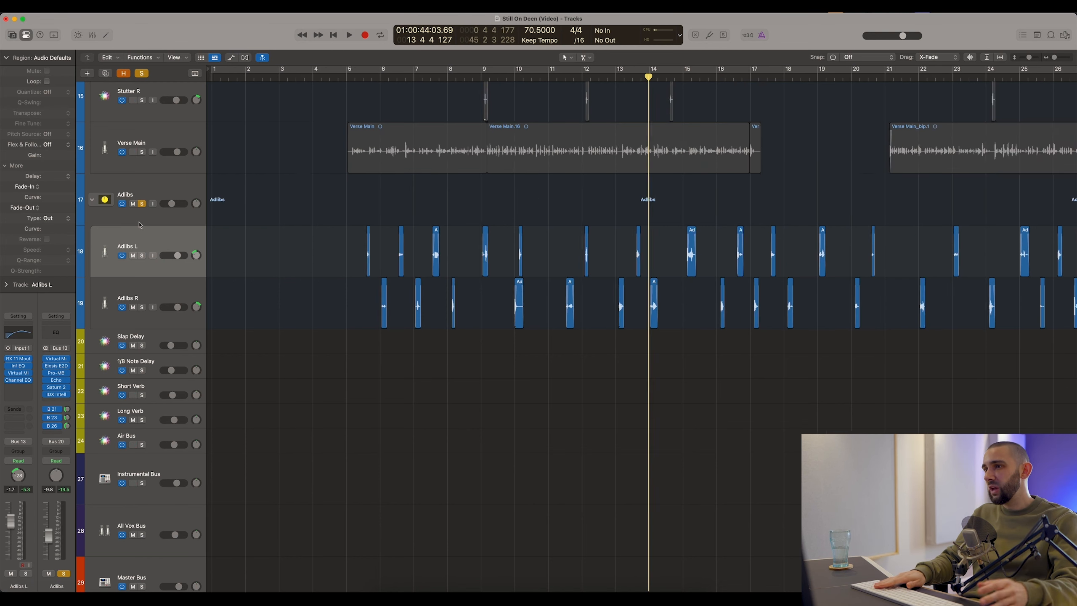
{"action": "left_click", "coordinate": [143, 74]}
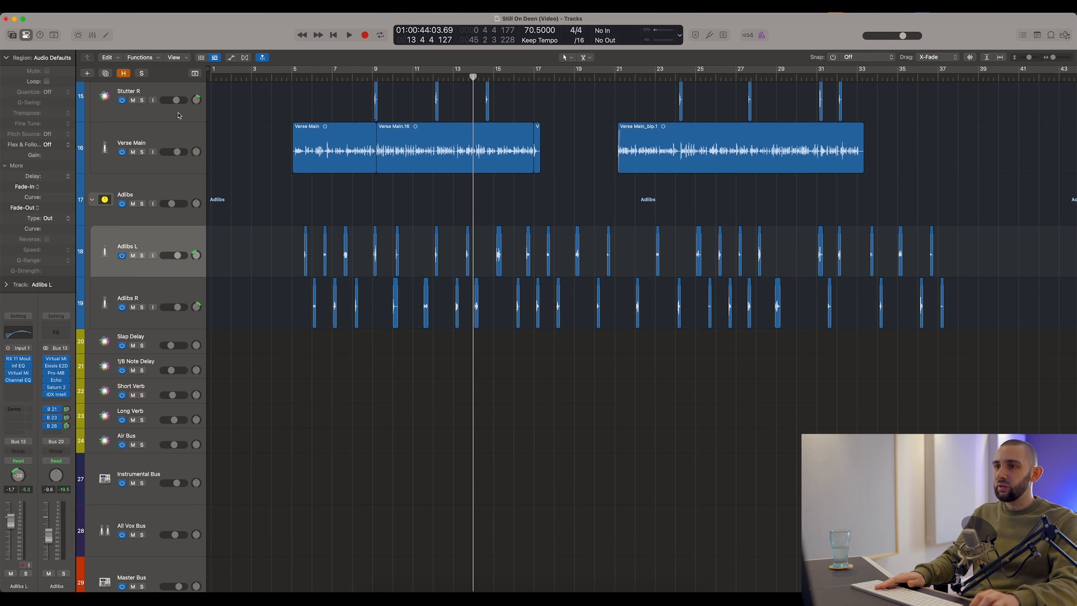
Move the playhead to about bar 30, near the end of the second verse, and play the full mix
{"action": "scroll", "coordinate": [267, 206], "scroll_direction": "up", "scroll_amount": 10}
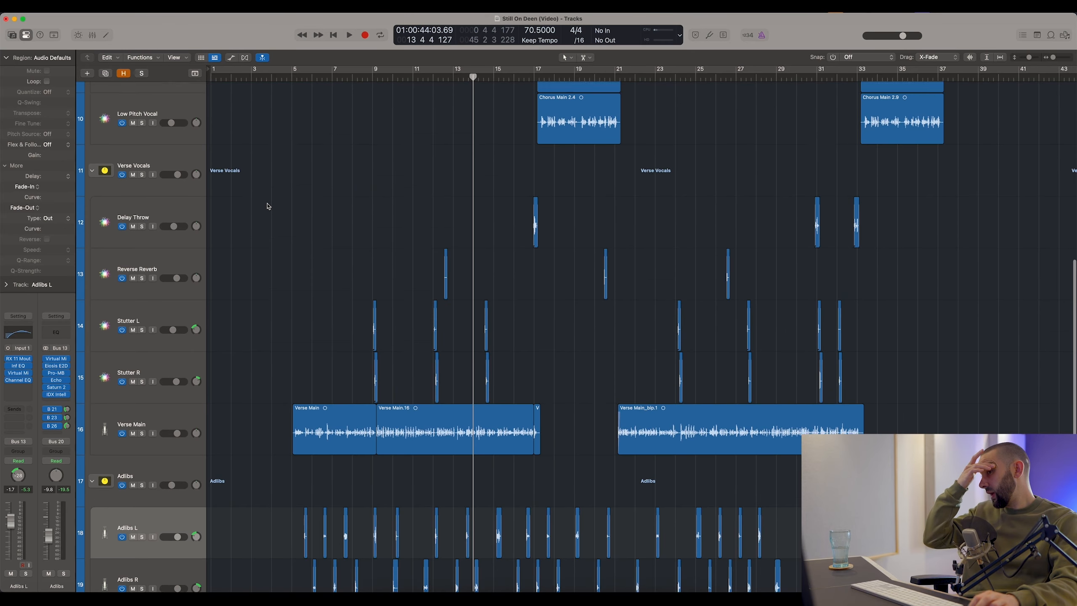
{"action": "scroll", "coordinate": [268, 206], "scroll_direction": "down", "scroll_amount": 4}
{"action": "left_click_drag", "start_coordinate": [789, 78], "coordinate": [807, 82]}
{"action": "scroll", "coordinate": [792, 96], "scroll_direction": "down", "scroll_amount": 4}
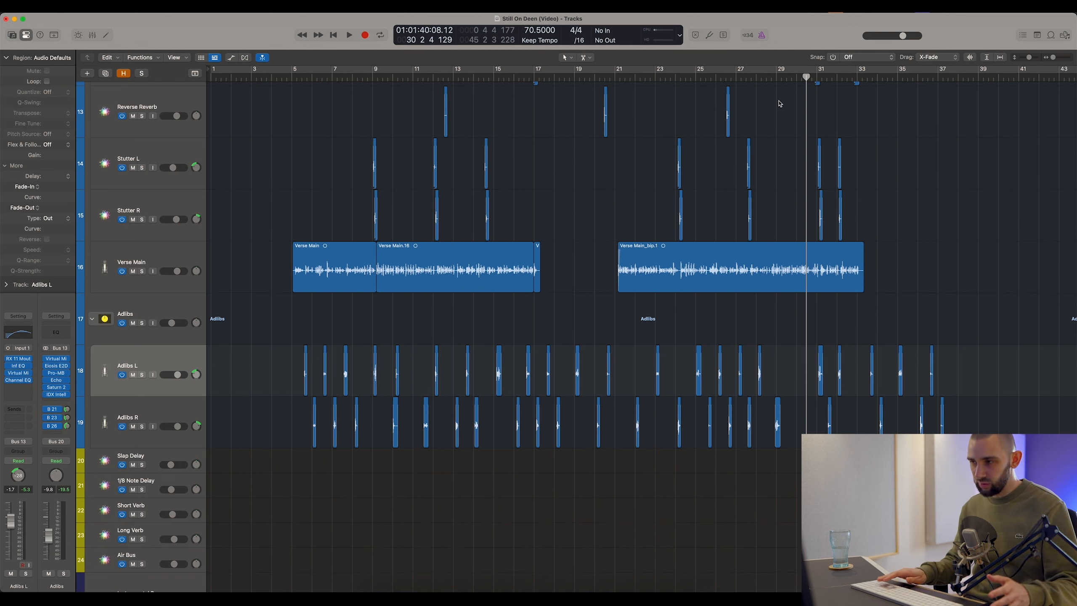
{"action": "key", "text": "space"}
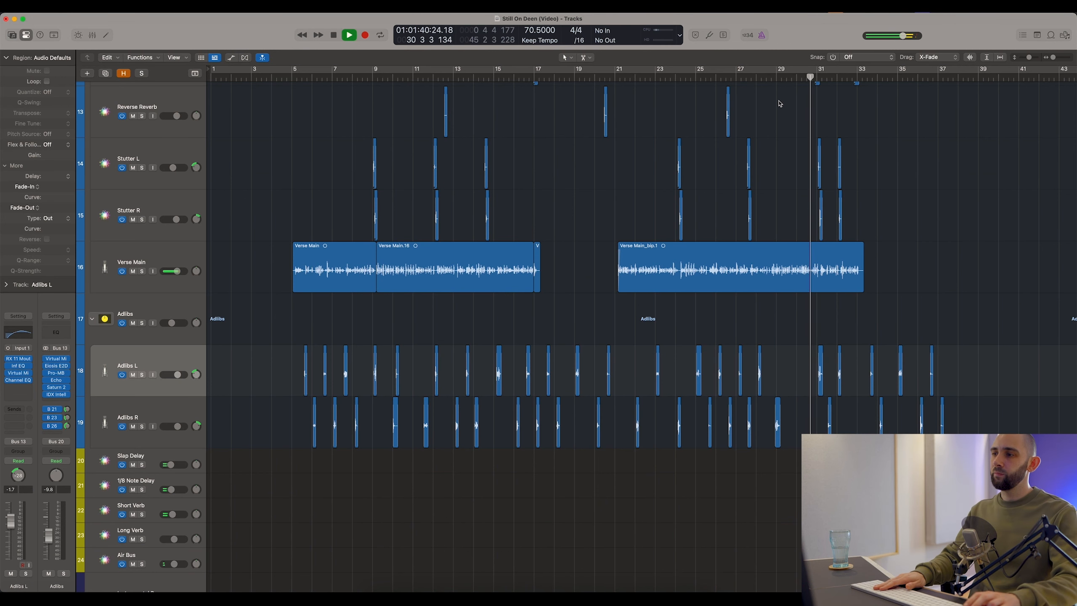
Follow the playback closely from about bar 30 into the chorus, examining how the adlibs, stutters, and delay throws sit around the main vocal
{"action": "key", "text": "super+Right"}
{"action": "key", "text": "super+Right"}
{"action": "key", "text": "super+Right"}
{"action": "key", "text": "super+Right"}
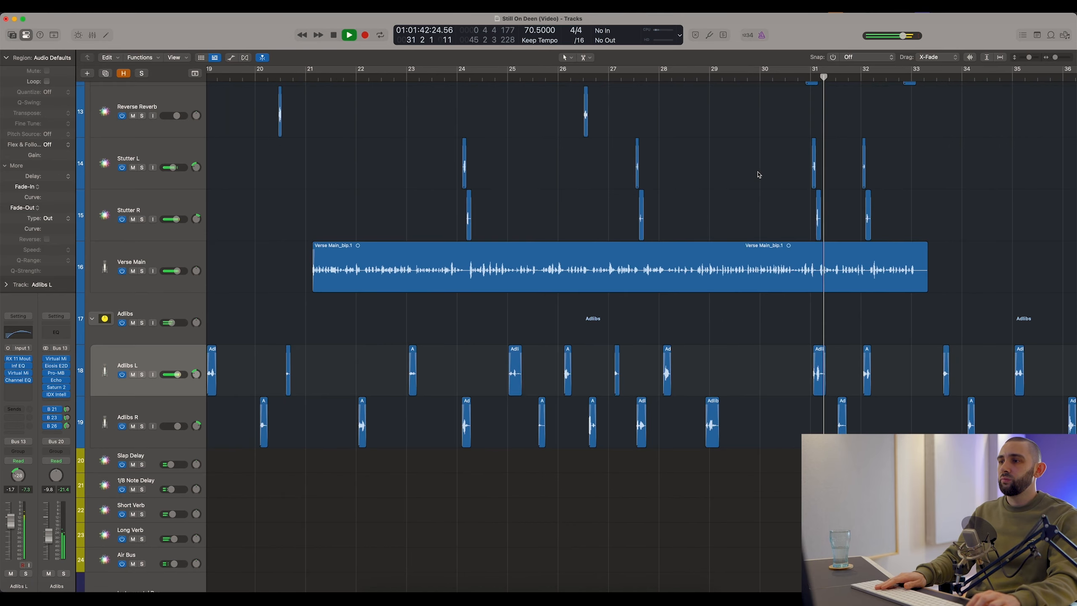
{"action": "scroll", "coordinate": [757, 185], "scroll_direction": "right", "scroll_amount": 3}
{"action": "key", "text": "super+Right"}
{"action": "key", "text": "super+Right"}
{"action": "scroll", "coordinate": [743, 201], "scroll_direction": "right", "scroll_amount": 3}
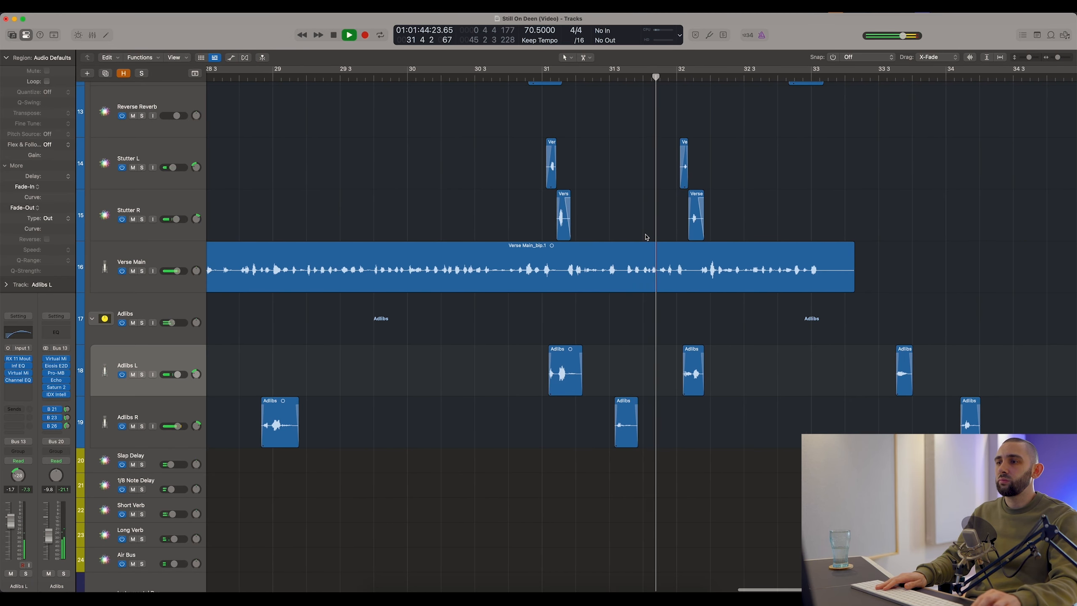
{"action": "scroll", "coordinate": [650, 238], "scroll_direction": "right", "scroll_amount": 2}
{"action": "scroll", "coordinate": [649, 254], "scroll_direction": "right", "scroll_amount": 1}
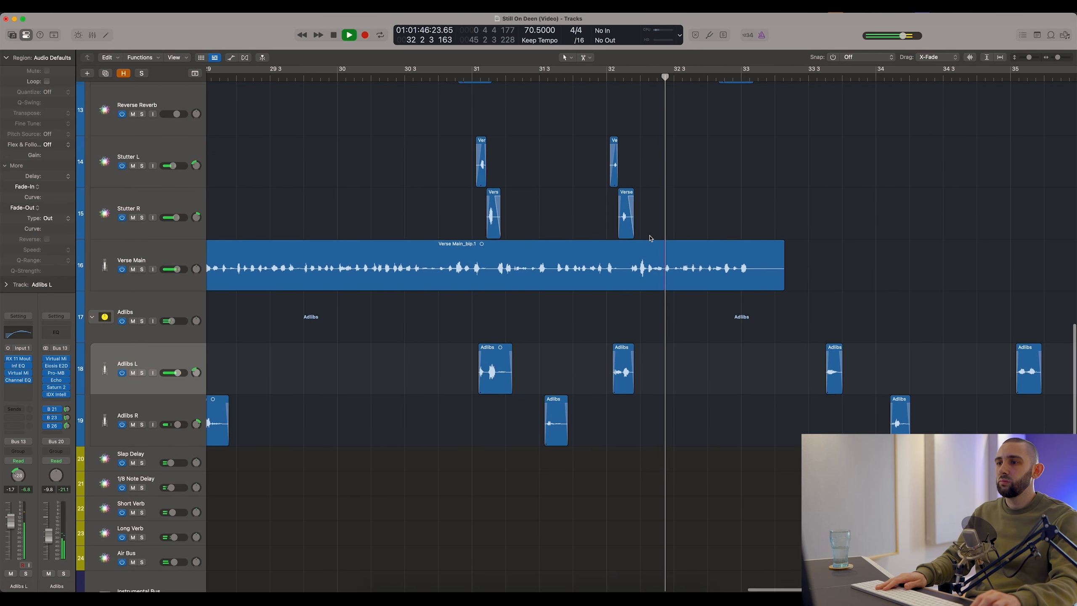
{"action": "scroll", "coordinate": [643, 271], "scroll_direction": "right", "scroll_amount": 3}
{"action": "scroll", "coordinate": [642, 270], "scroll_direction": "up", "scroll_amount": 5}
{"action": "scroll", "coordinate": [640, 270], "scroll_direction": "right", "scroll_amount": 5}
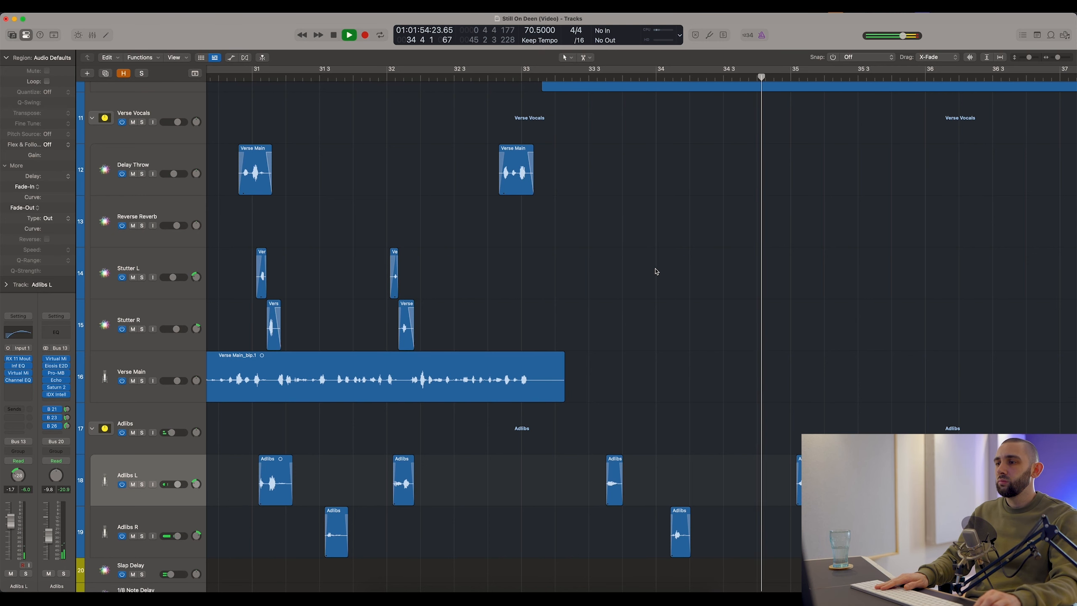
{"action": "scroll", "coordinate": [654, 271], "scroll_direction": "right", "scroll_amount": 2}
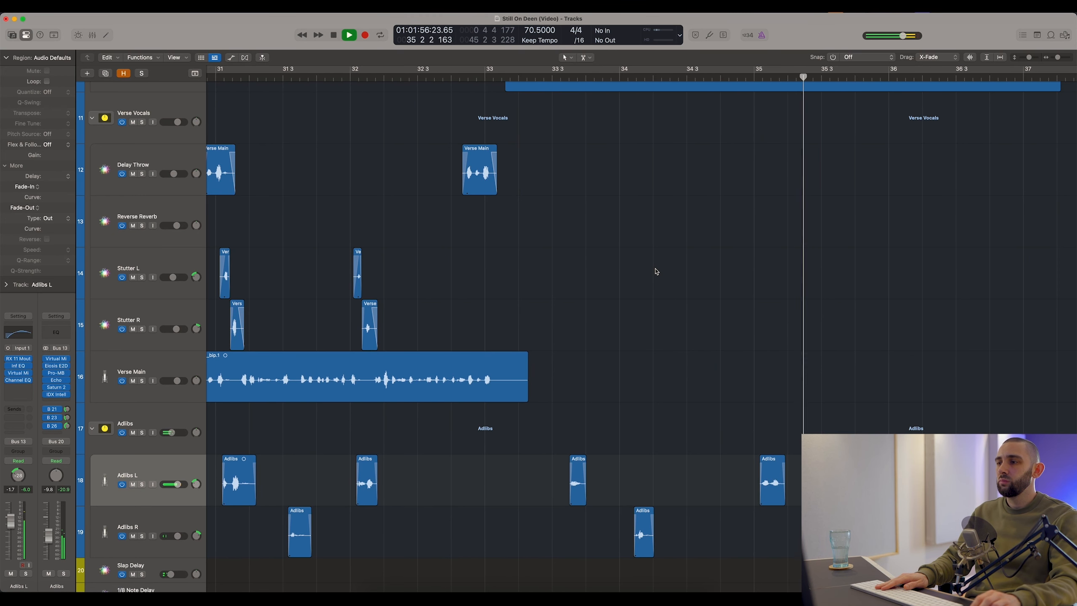
{"action": "scroll", "coordinate": [657, 272], "scroll_direction": "down", "scroll_amount": 3}
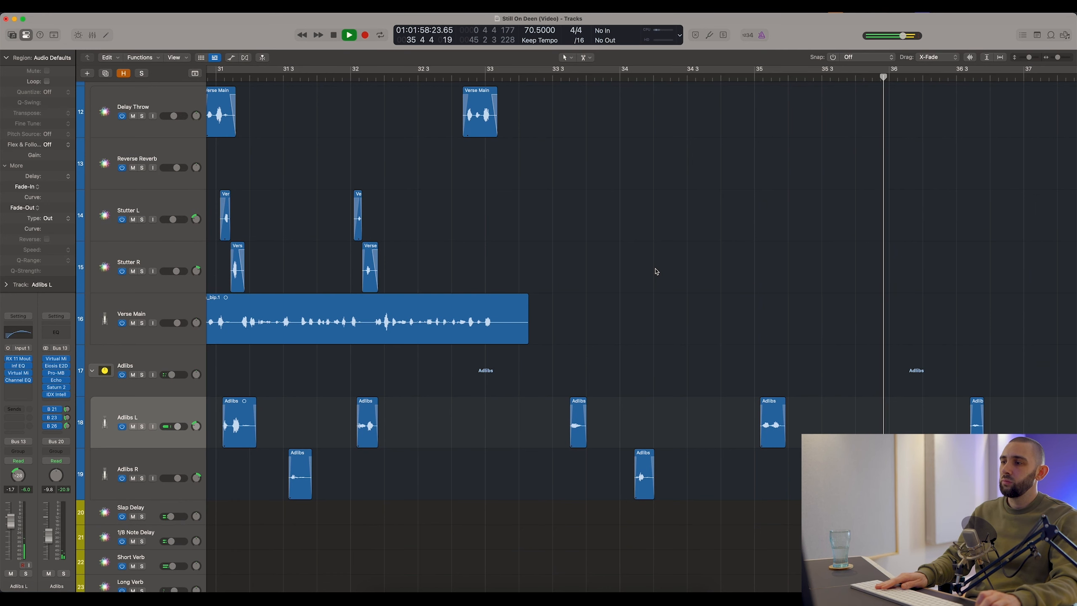